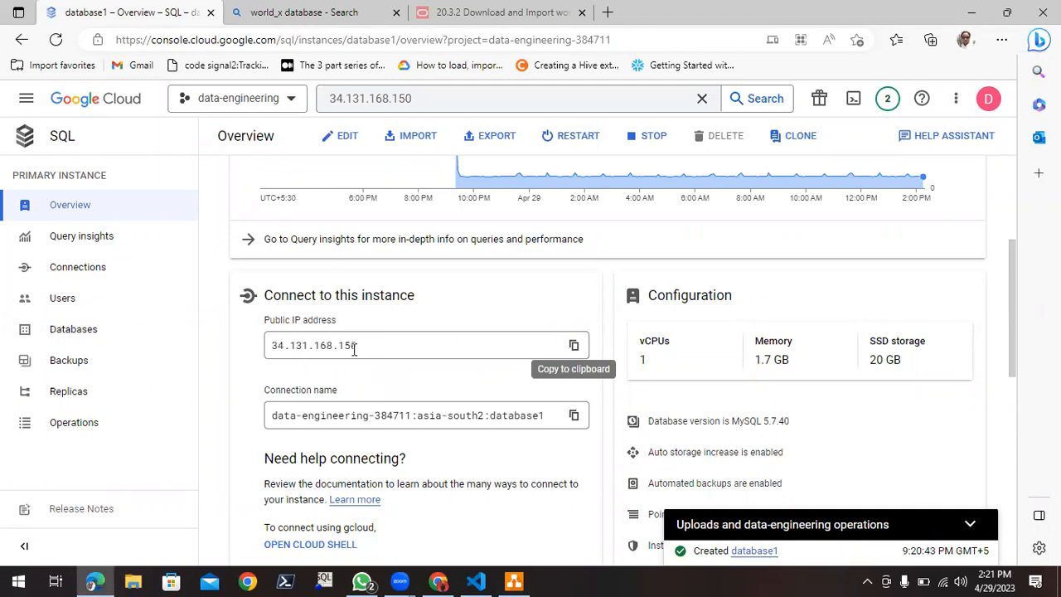
- Switch to Visual Studio Code and review the GCP Cloud SQL connection's host, username, port and password fields and its connection status
left_click(471, 580)
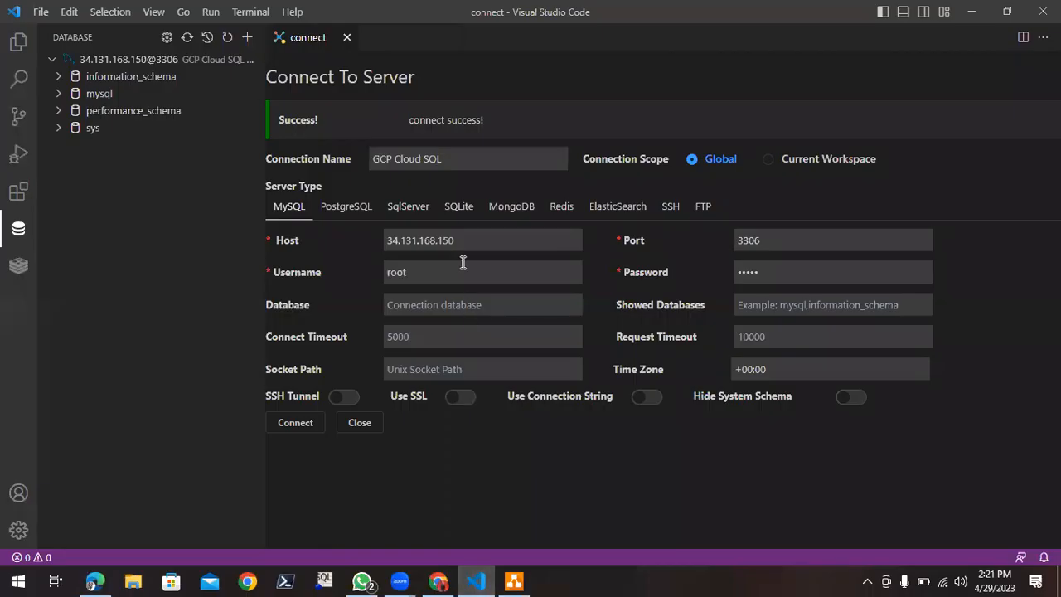
left_click(460, 240)
left_click_drag(461, 240, 384, 240)
left_click(398, 270)
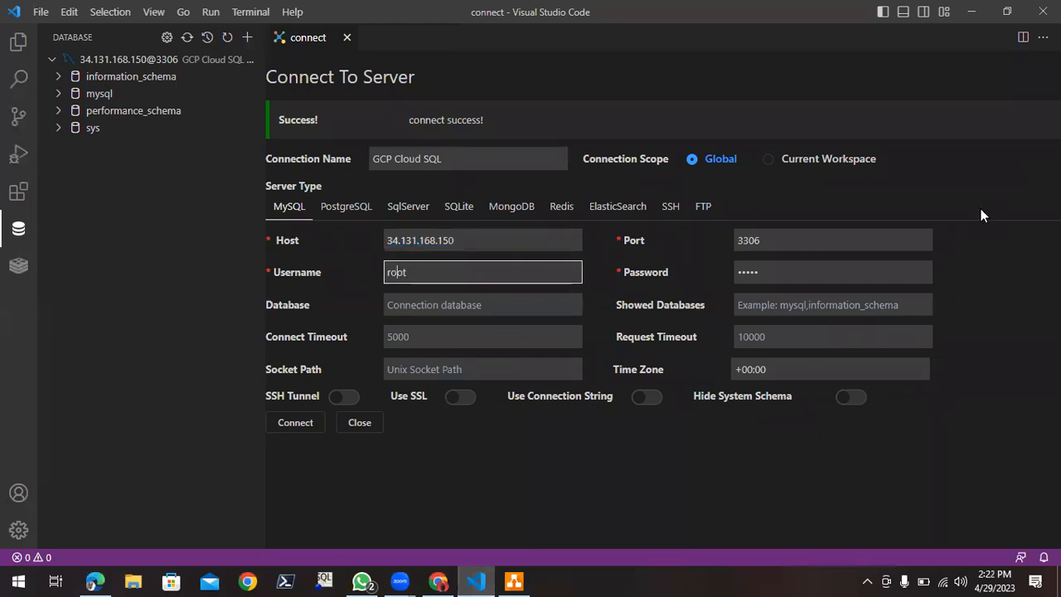
left_click(768, 237)
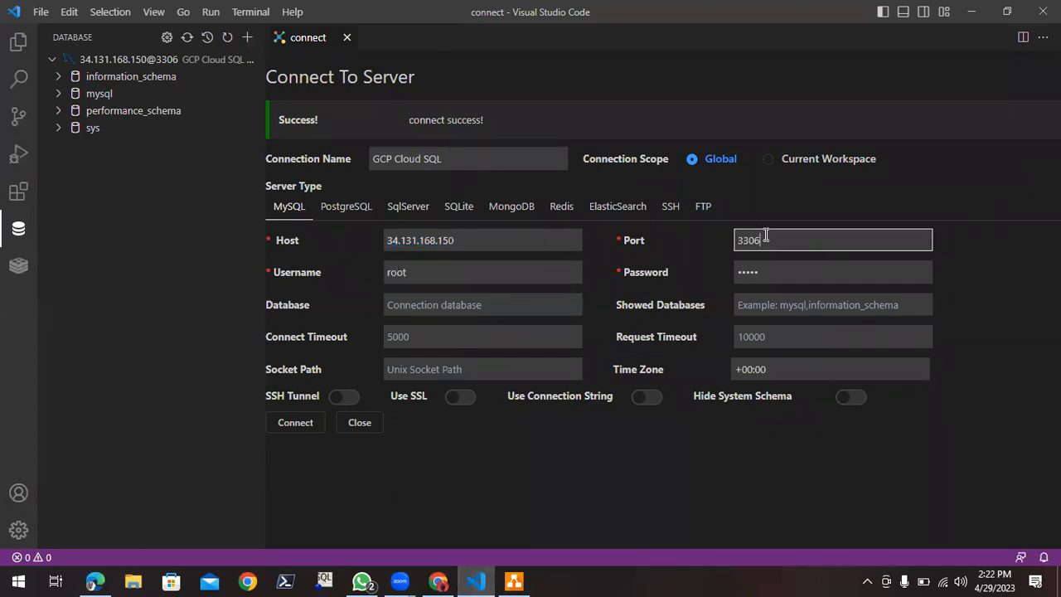
double_click(758, 280)
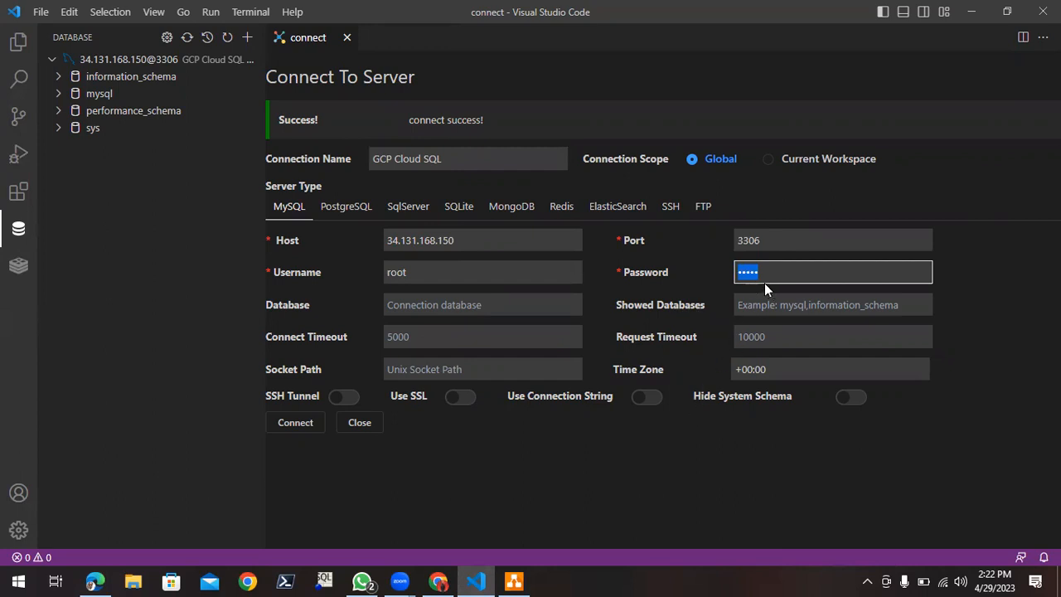
left_click(295, 424)
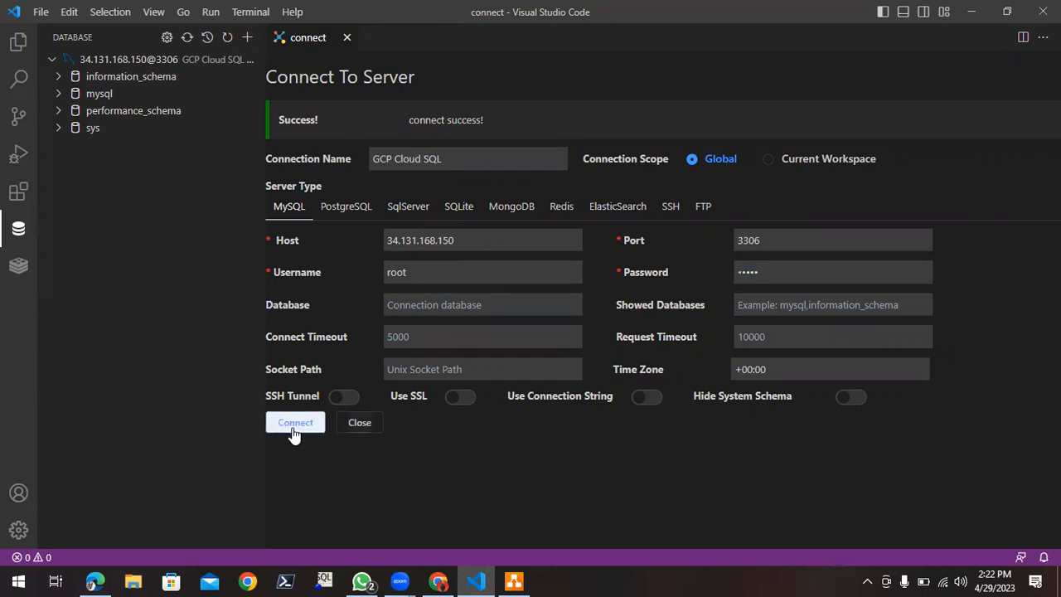
left_click_drag(279, 117, 524, 122)
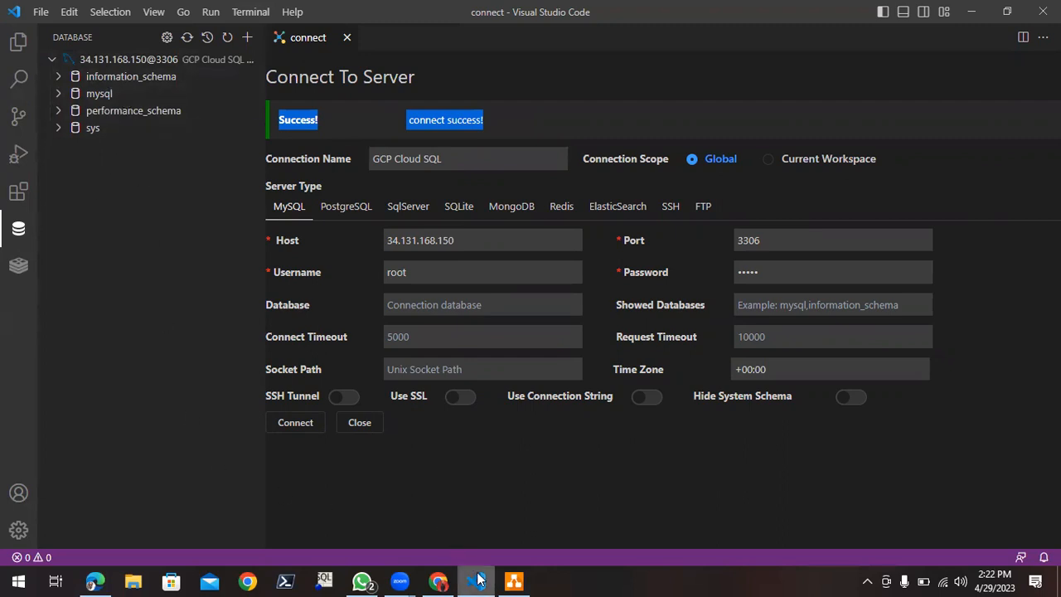
- View the Cloud SQL to BigQuery pipeline diagram in diagrams.net and return to the Google Cloud console in the browser
left_click(512, 581)
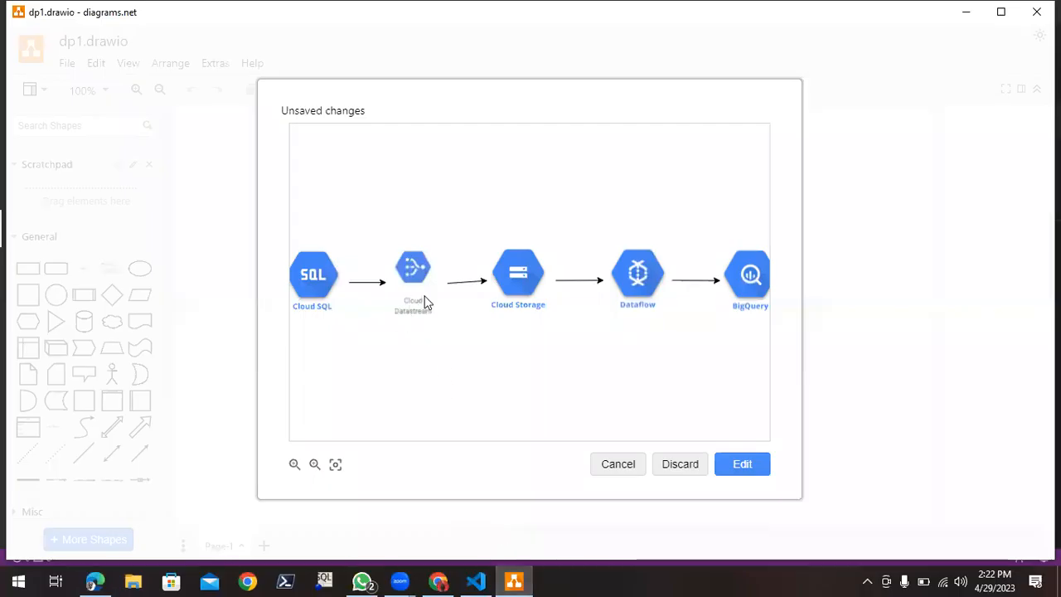
left_click(109, 581)
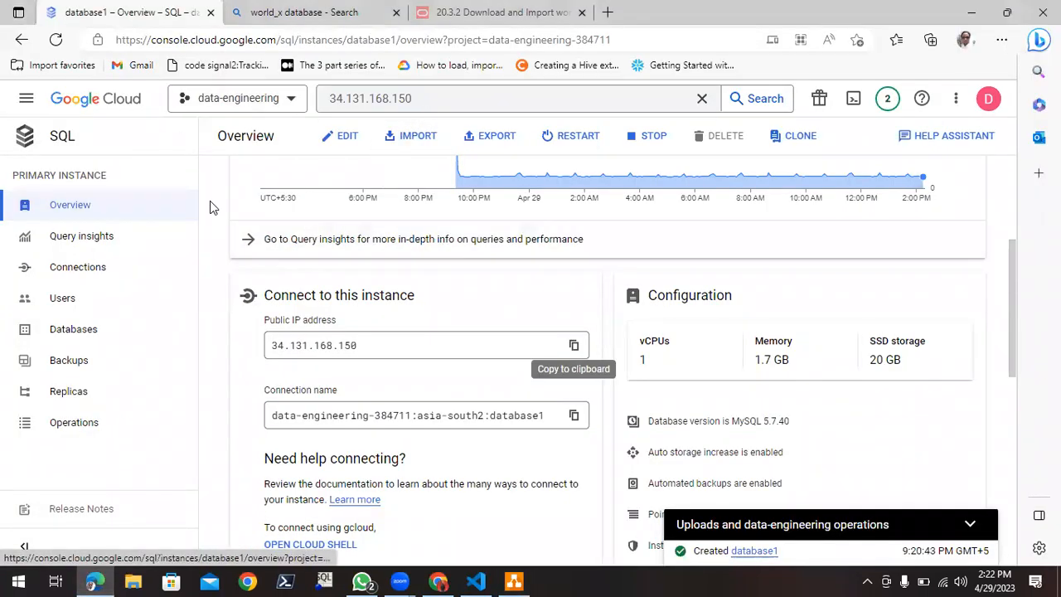
- Search the Google Cloud console for "datastream" and open the Datastream product
scroll(208, 203, "up", 3)
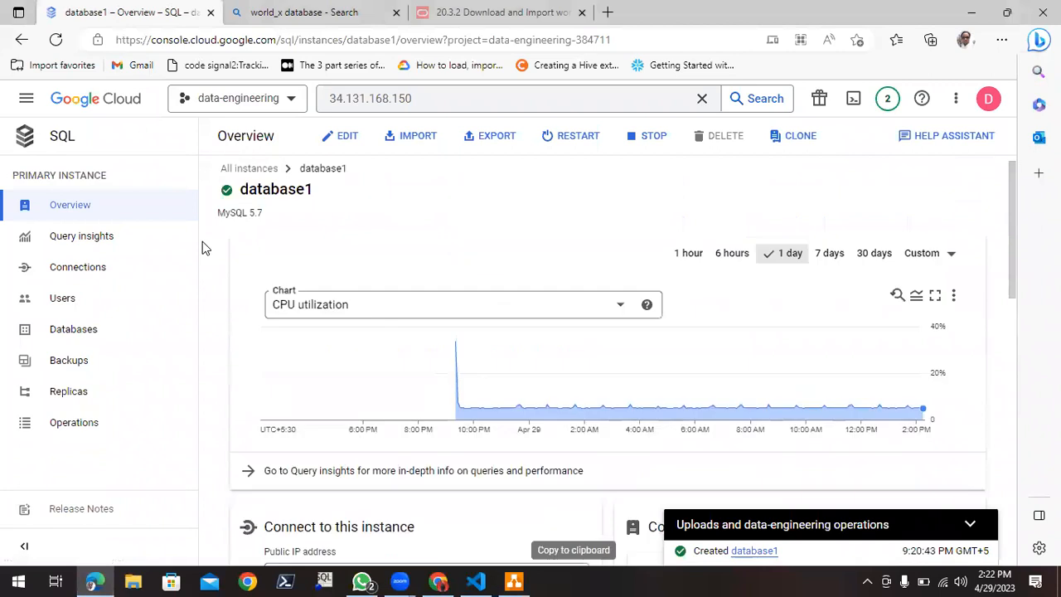
left_click(480, 100)
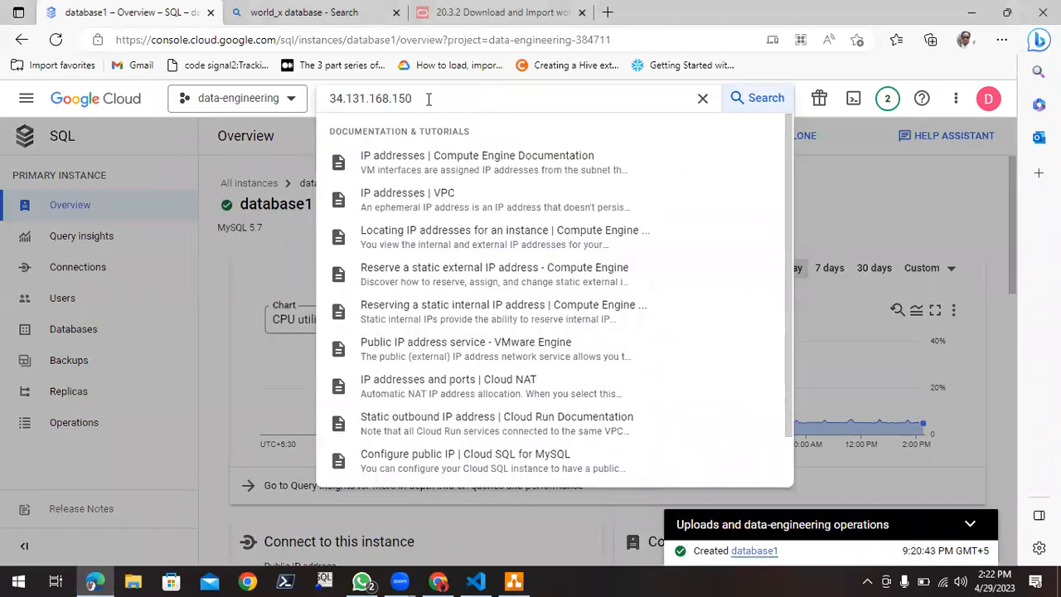
left_click_drag(469, 100, 323, 102)
type("datastream")
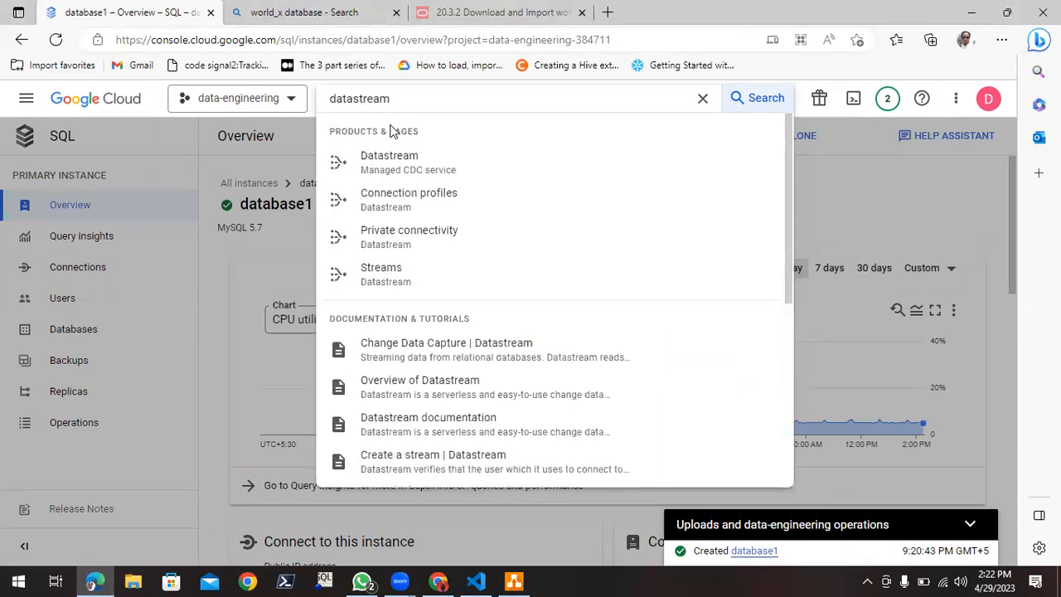
left_click(410, 170)
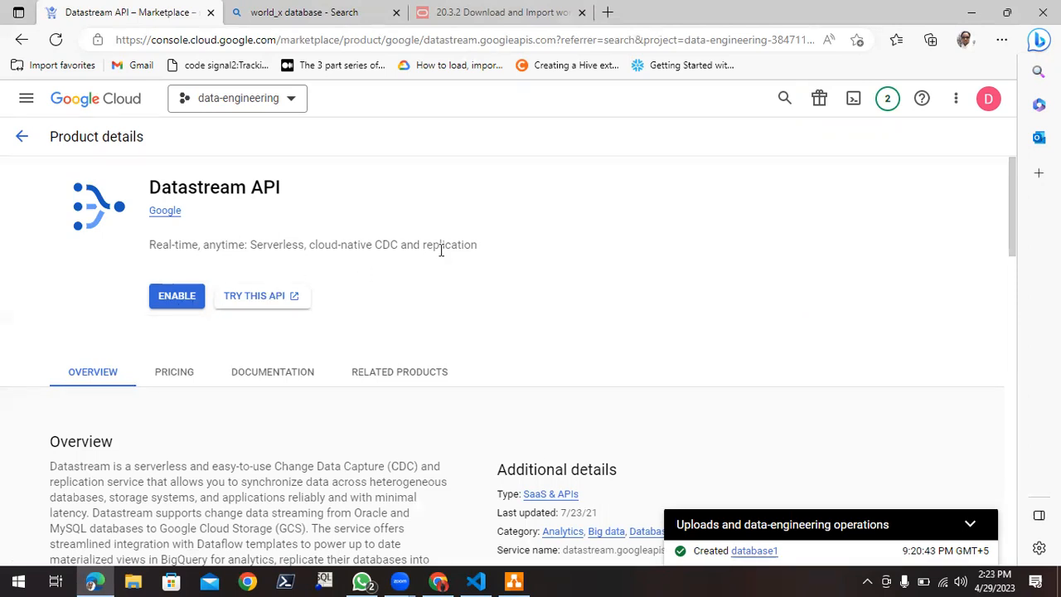
- Enable the Datastream API for the data-engineering project and read the opening of its overview description
left_click(177, 300)
scroll(638, 258, "down", 2)
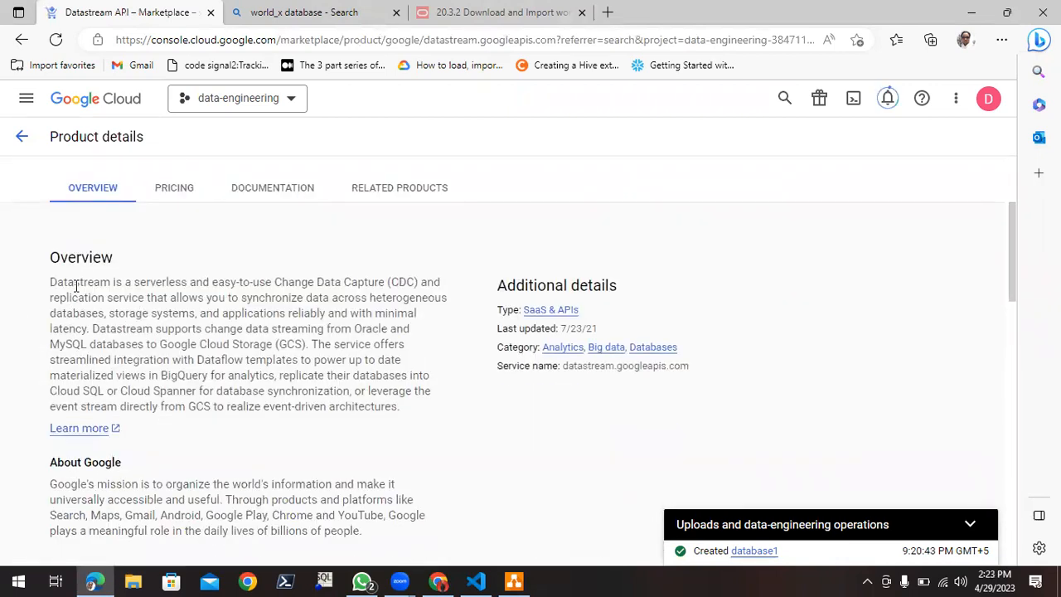
left_click_drag(48, 288, 381, 286)
left_click(388, 280)
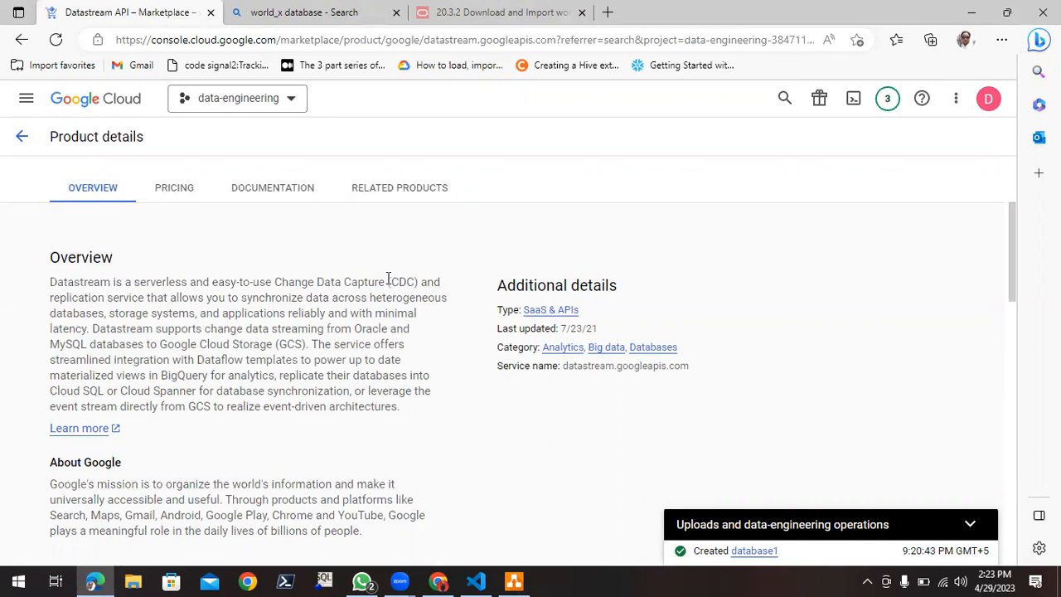
- Go back to the console's welcome page and open Datastream's Streams page through the existing datastream search
key("alt+Left")
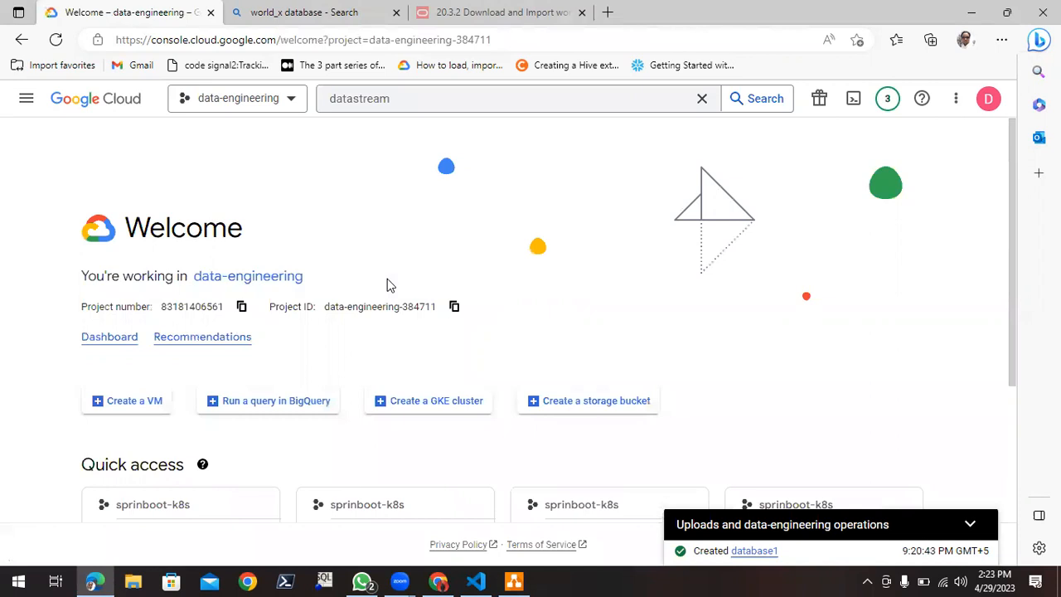
scroll(384, 287, "down", 1)
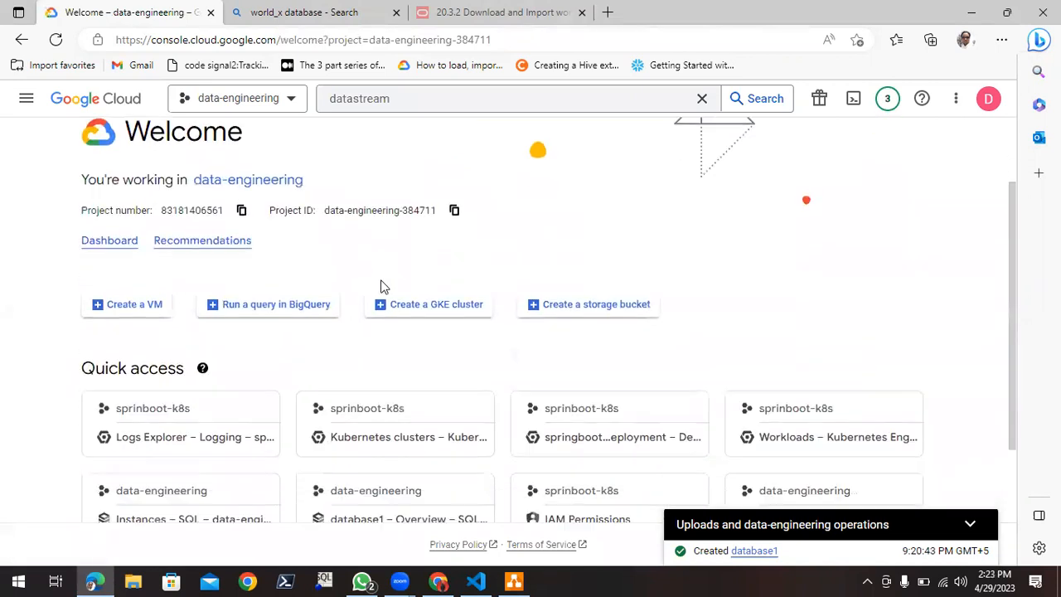
scroll(384, 287, "down", 1)
scroll(475, 165, "up", 2)
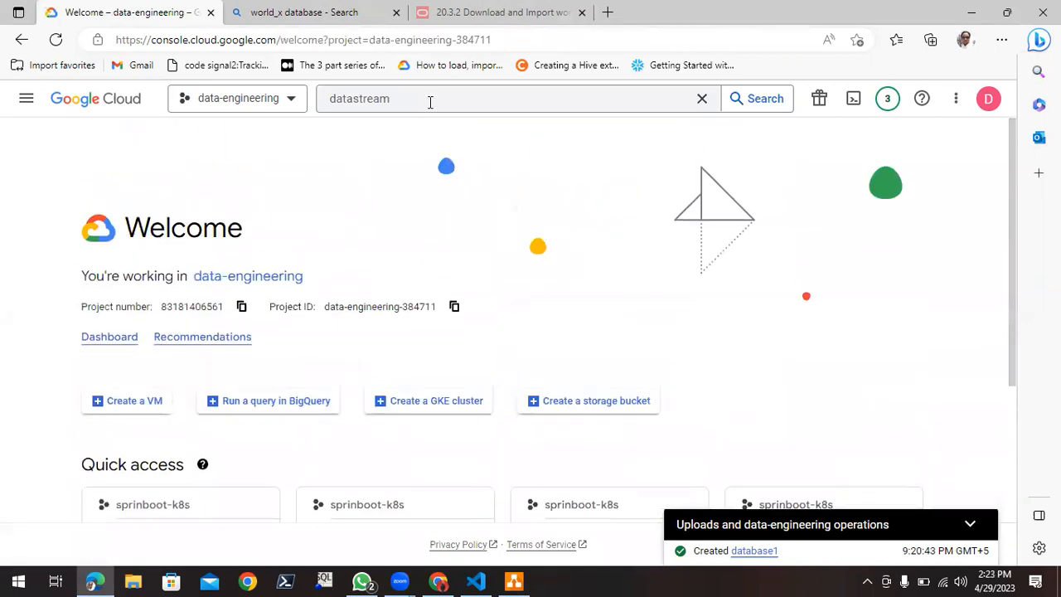
left_click(429, 102)
left_click(390, 162)
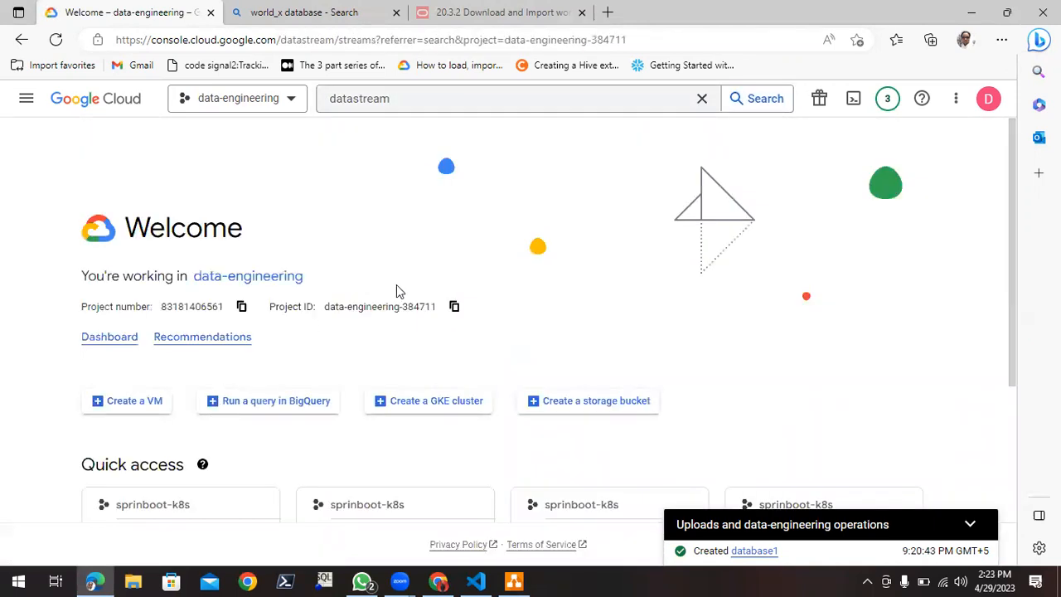
scroll(397, 290, "down", 3)
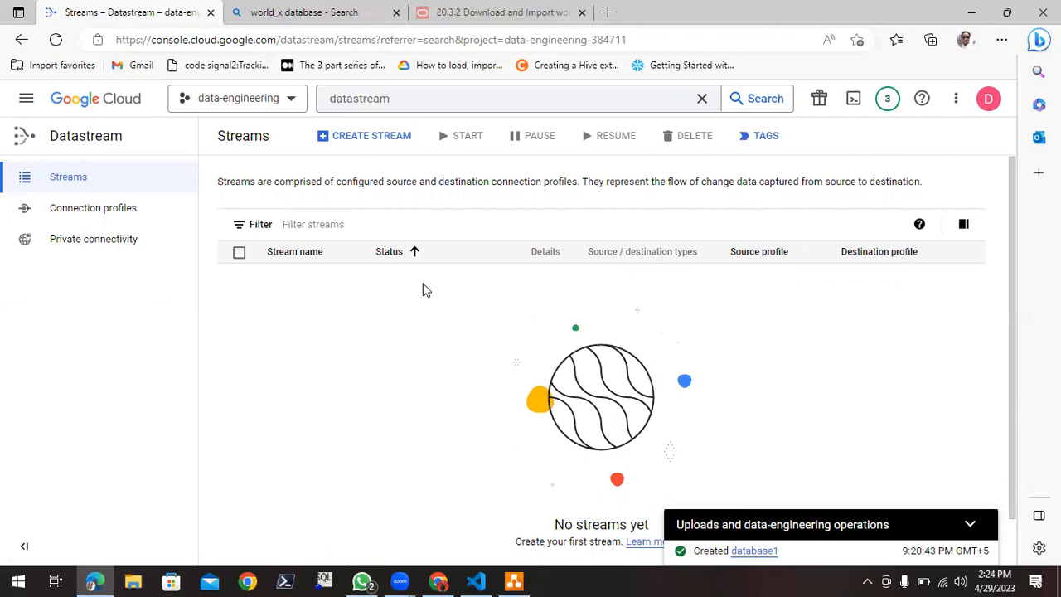
- Check the Cloud Storage stage of the pipeline diagram in diagrams.net and return to the Datastream page
left_click(514, 580)
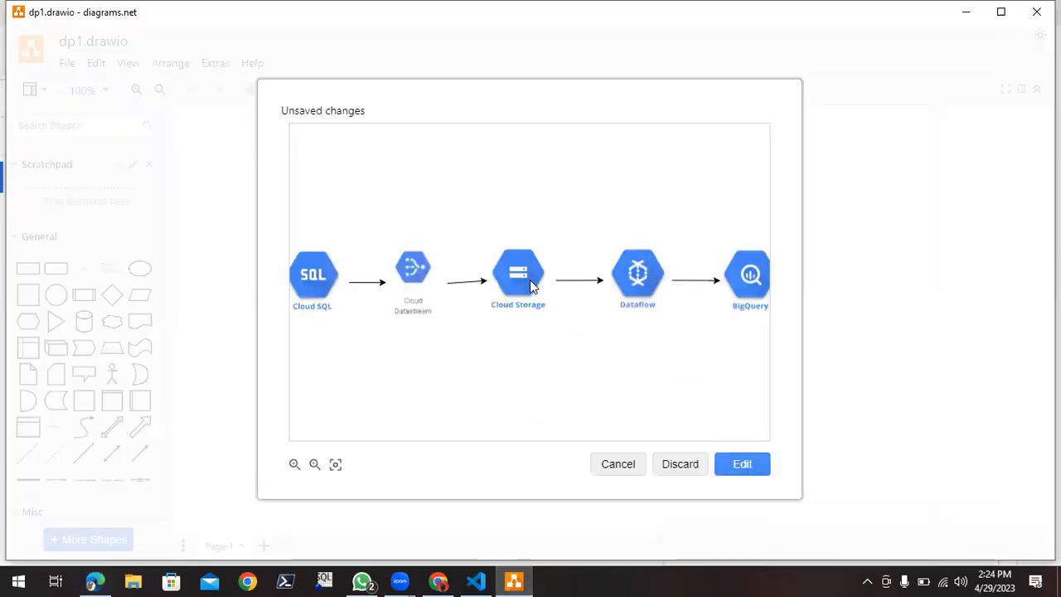
left_click(514, 580)
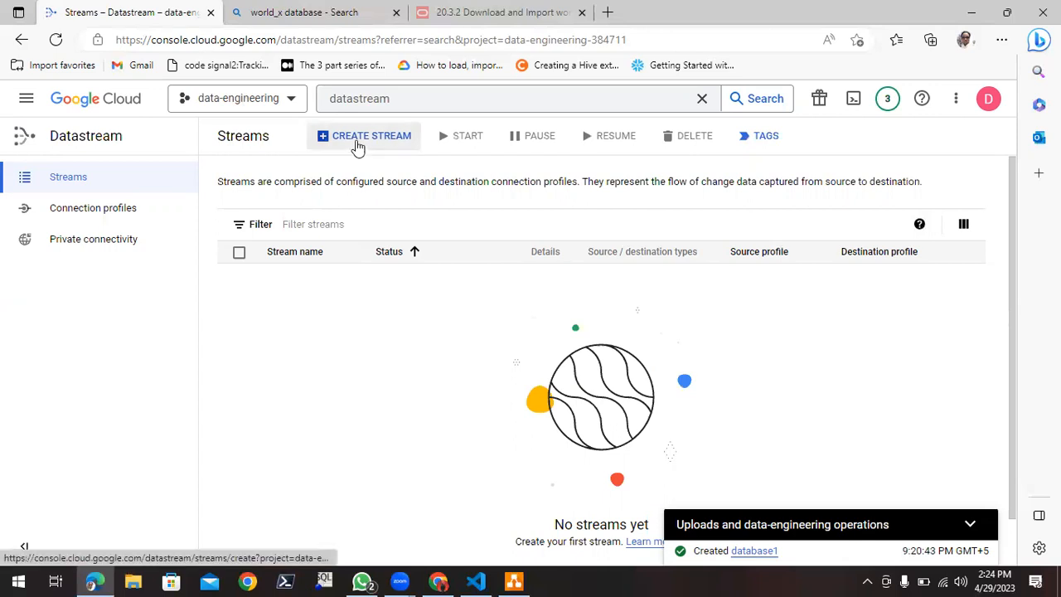
- Start creating a stream and name it database1-to-cloud-storage
left_click(357, 143)
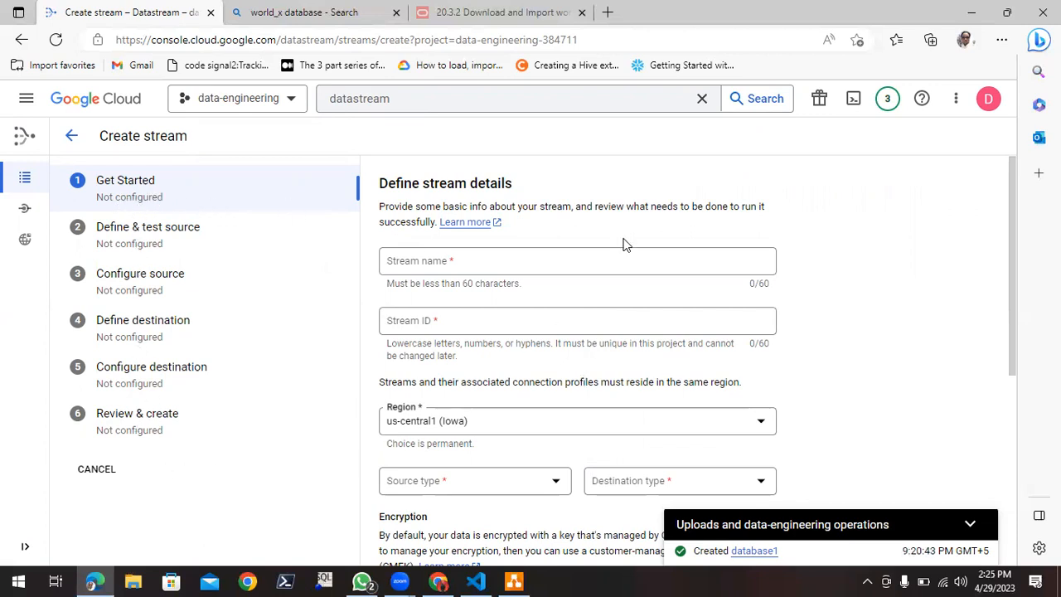
left_click(537, 259)
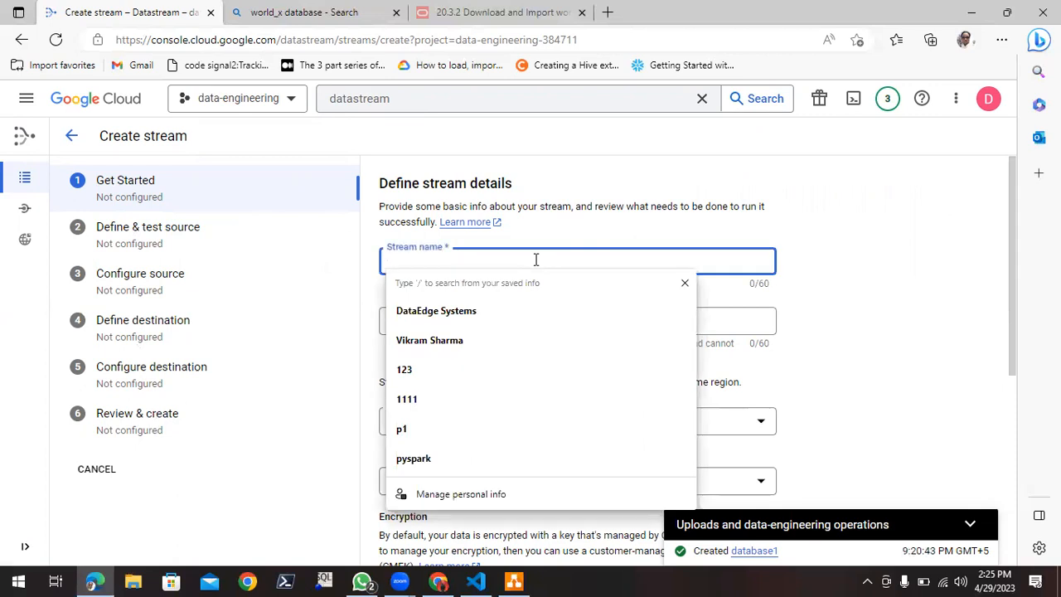
type("data")
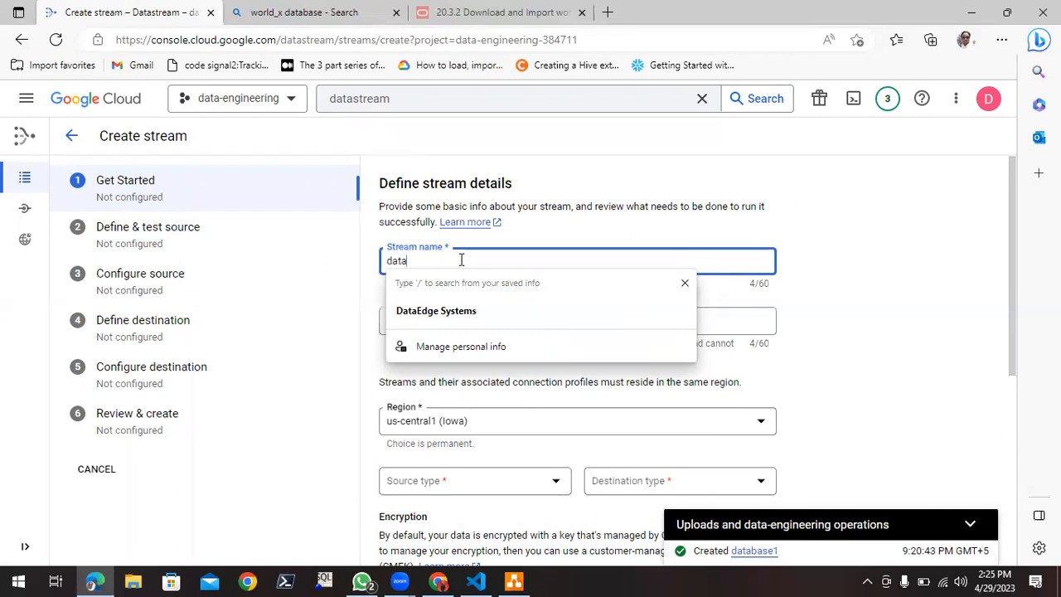
type("base1-to-")
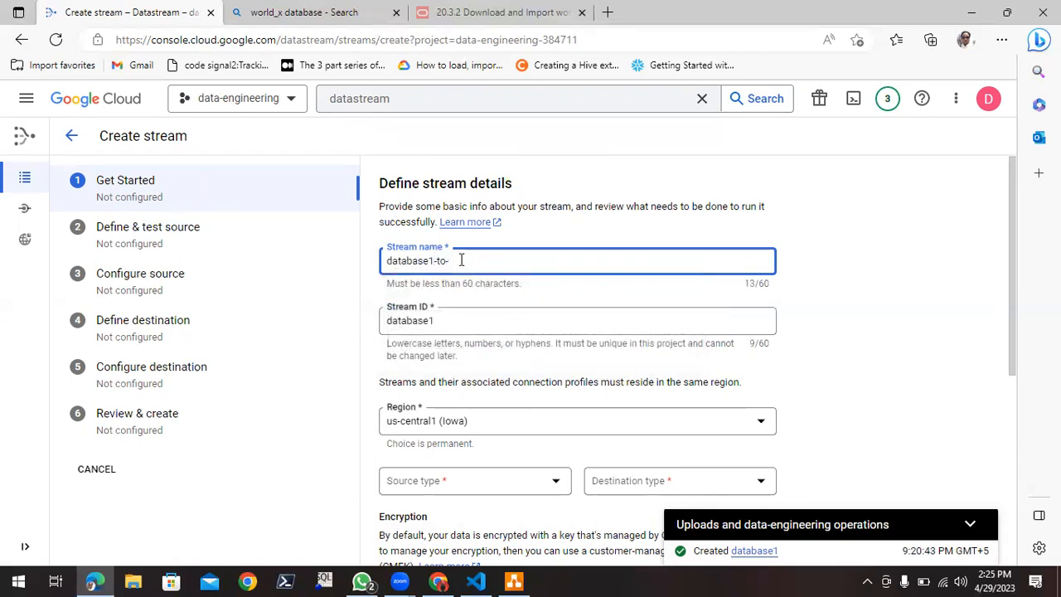
type("cloud")
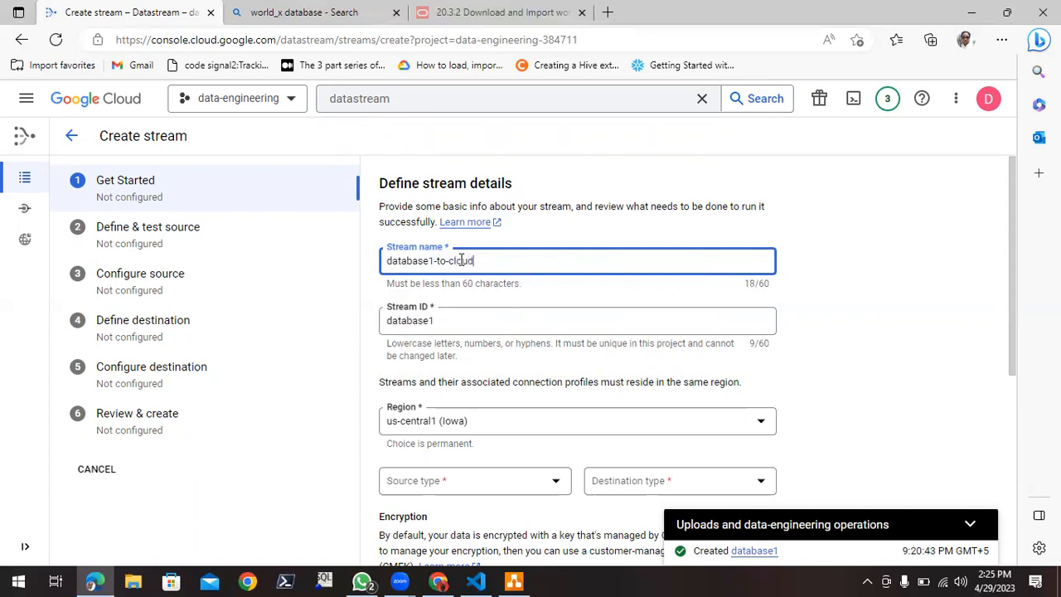
type("-storage")
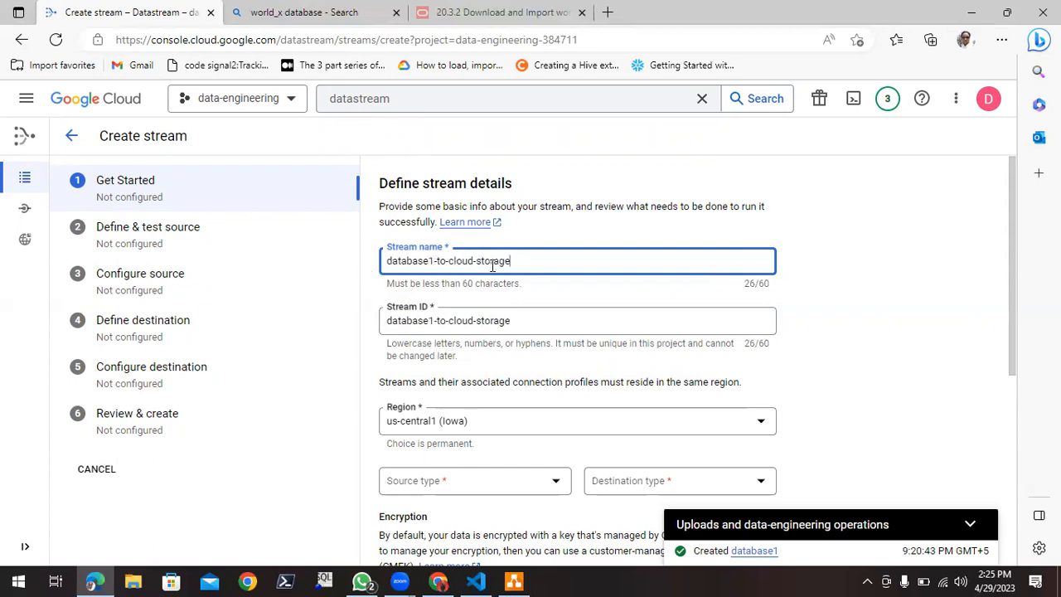
- Set the stream's region to asia-south2 (Delhi)
scroll(491, 304, "down", 2)
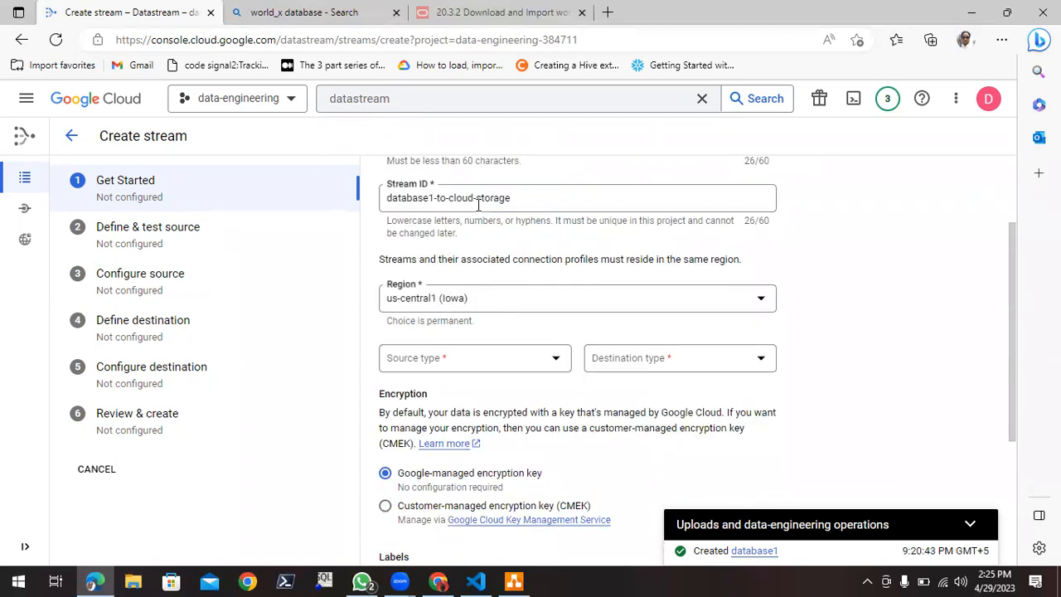
left_click(491, 306)
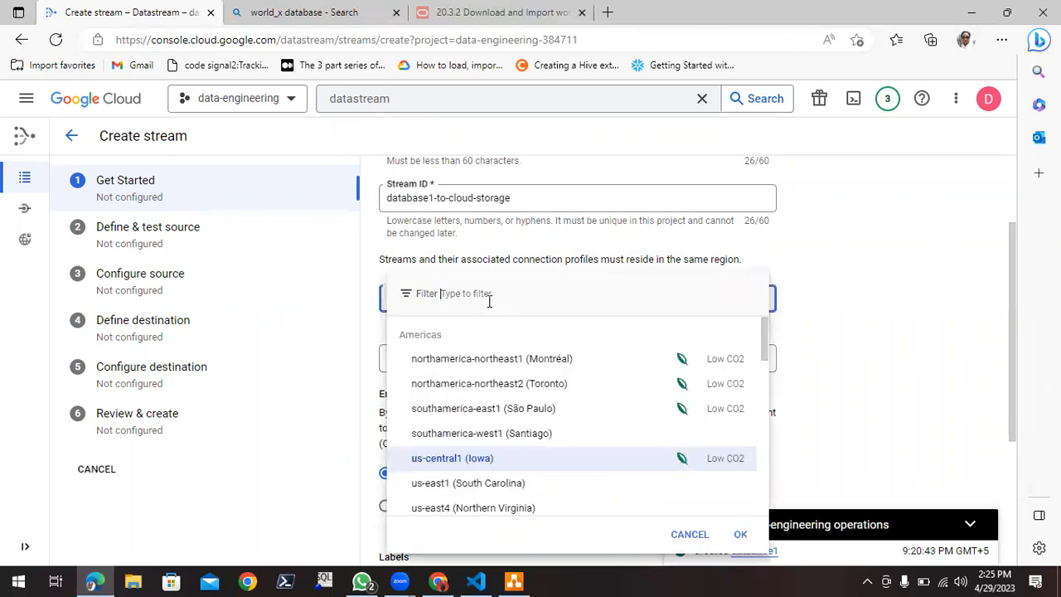
scroll(487, 406, "down", 5)
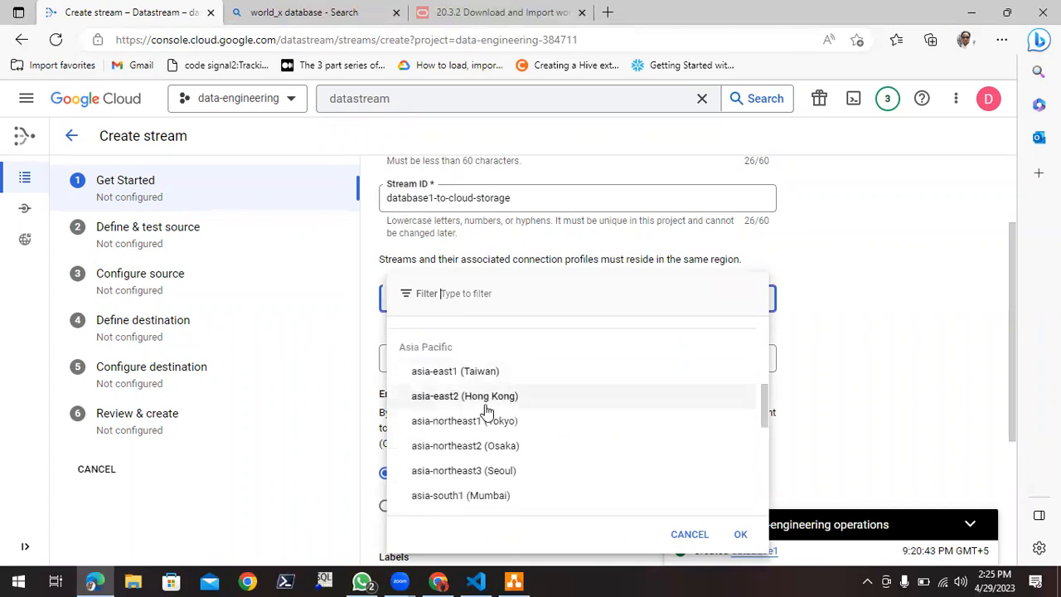
scroll(469, 463, "down", 1)
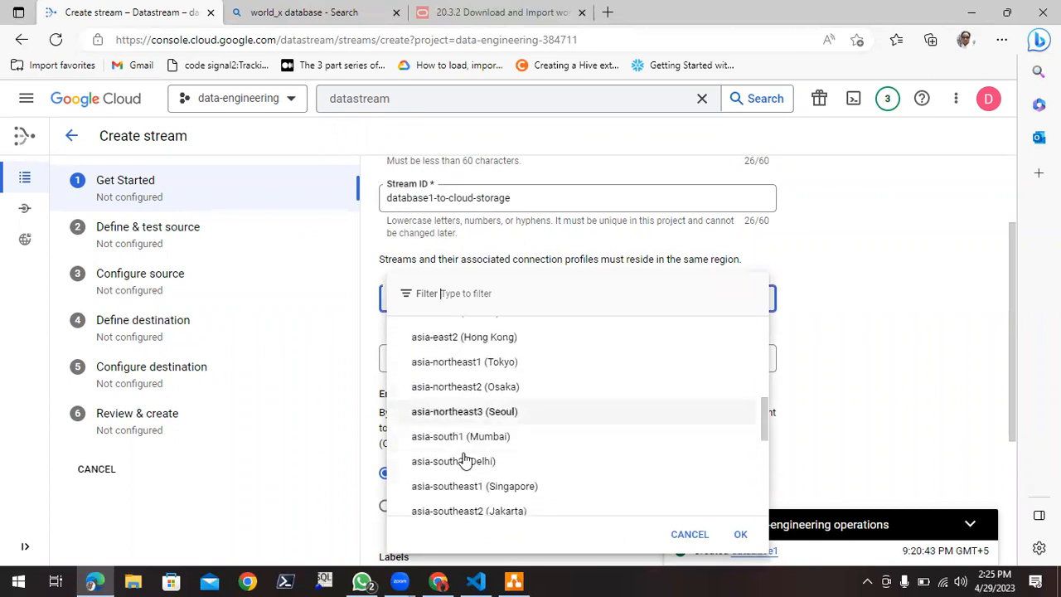
left_click(439, 463)
- Set the stream's source type to MySQL and its destination type to Cloud Storage
scroll(829, 276, "down", 1)
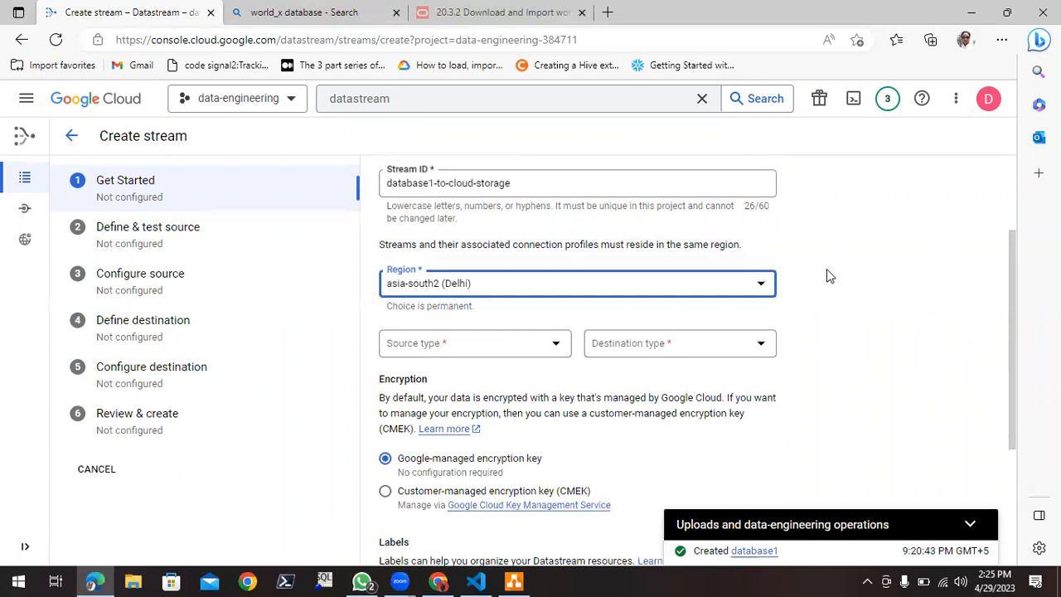
scroll(829, 276, "down", 1)
left_click(817, 243)
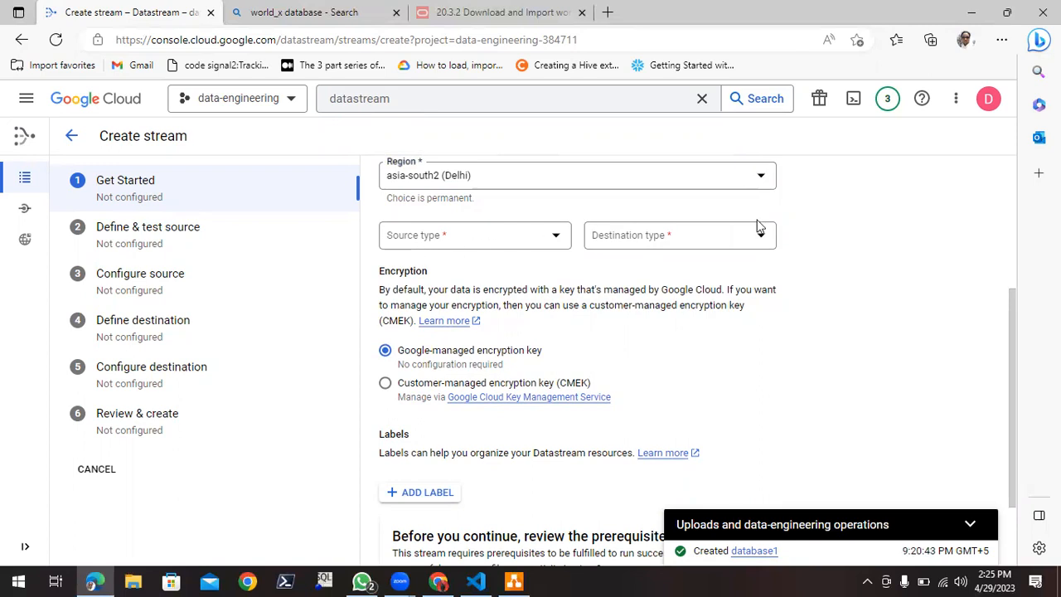
left_click(534, 238)
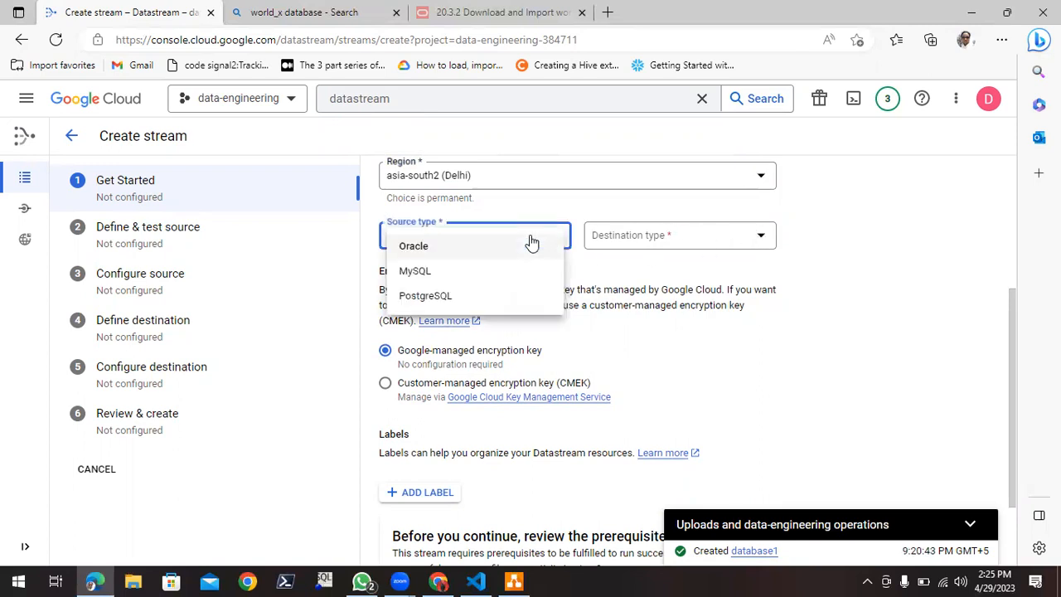
left_click(421, 272)
left_click(703, 239)
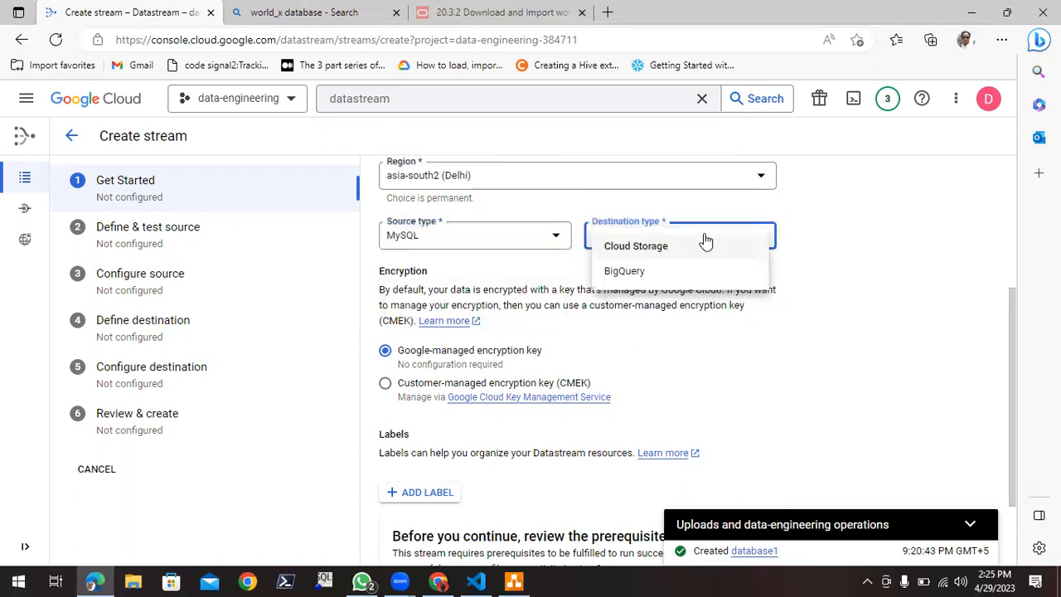
left_click(636, 247)
- Add a label to the stream with key cost_centre and value data_engineering
scroll(587, 328, "down", 2)
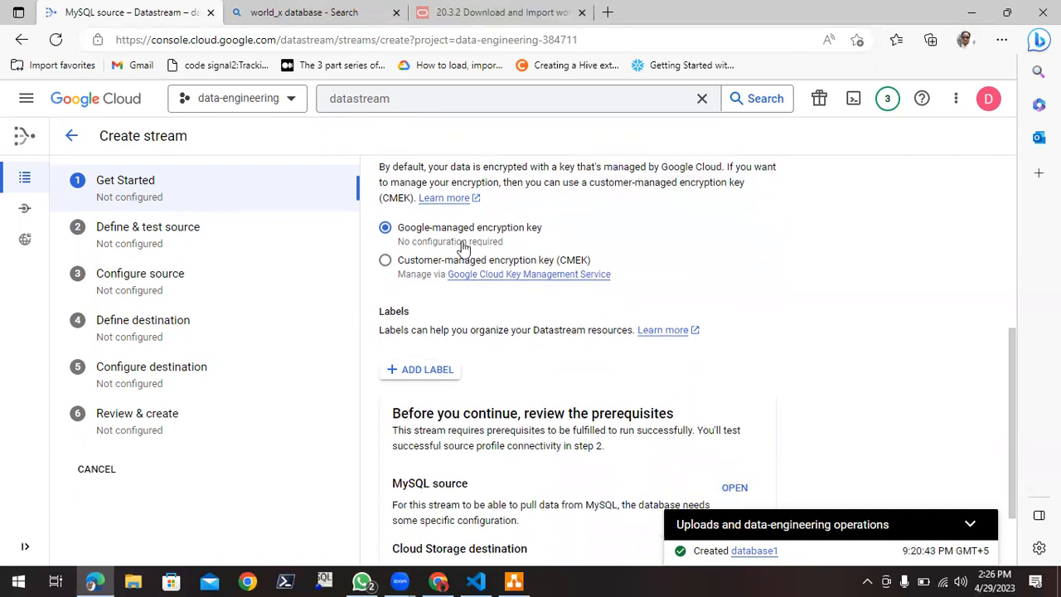
scroll(460, 249, "up", 1)
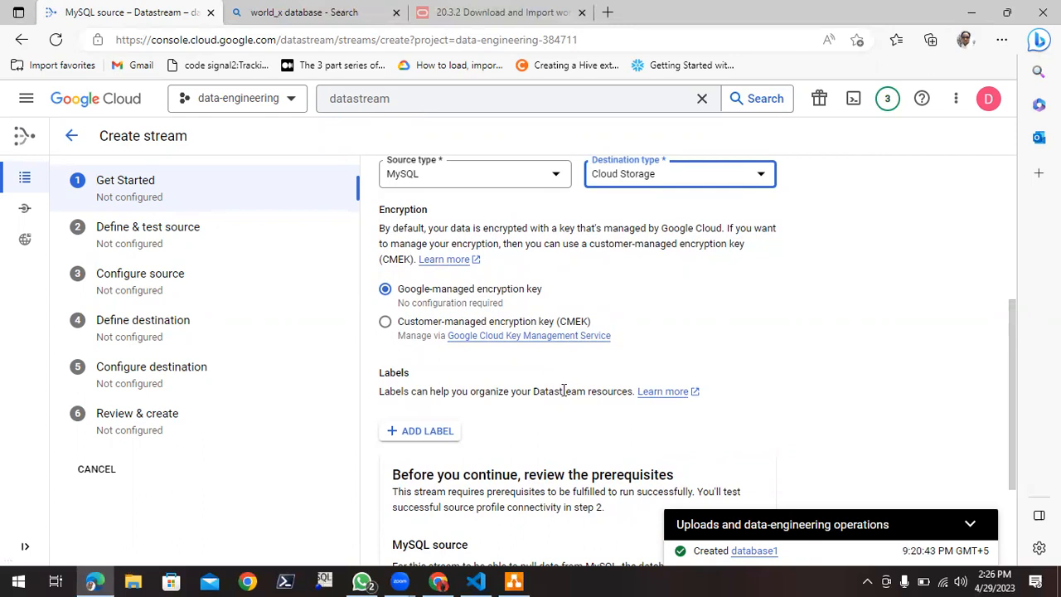
scroll(563, 391, "down", 1)
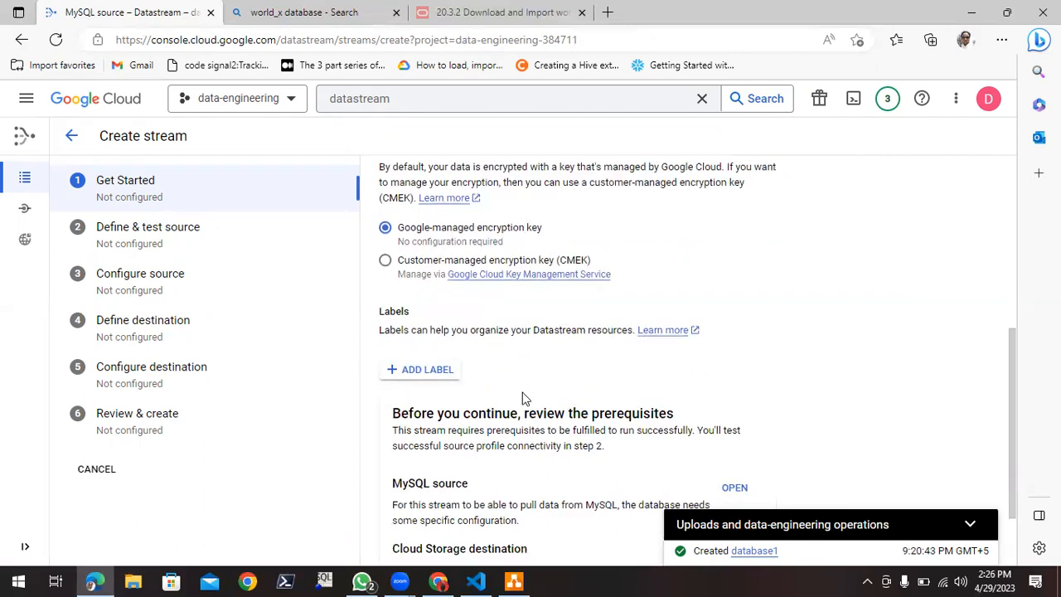
left_click(438, 372)
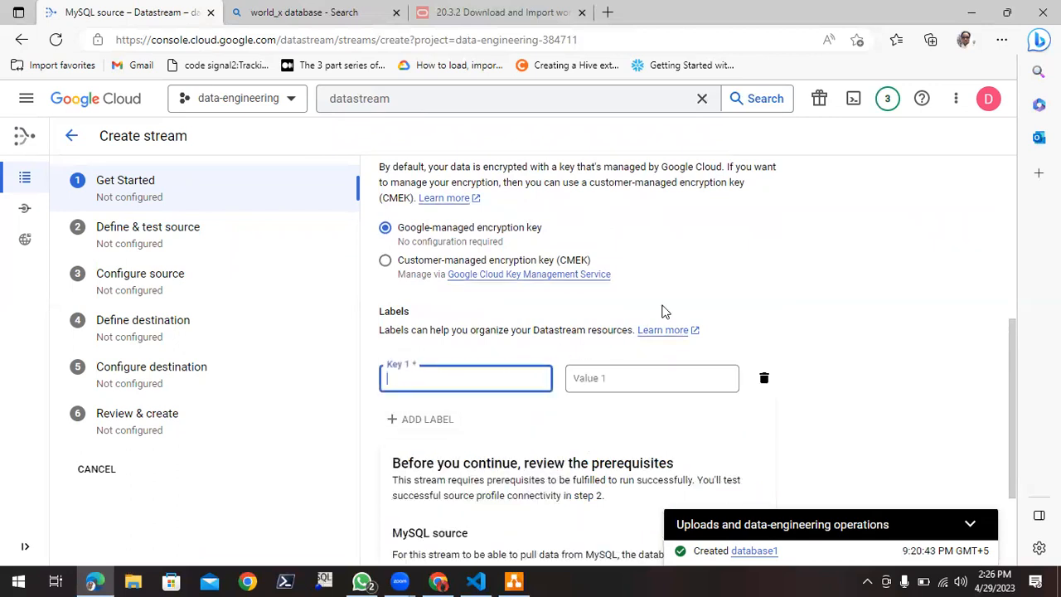
scroll(713, 282, "down", 2)
left_click(501, 258)
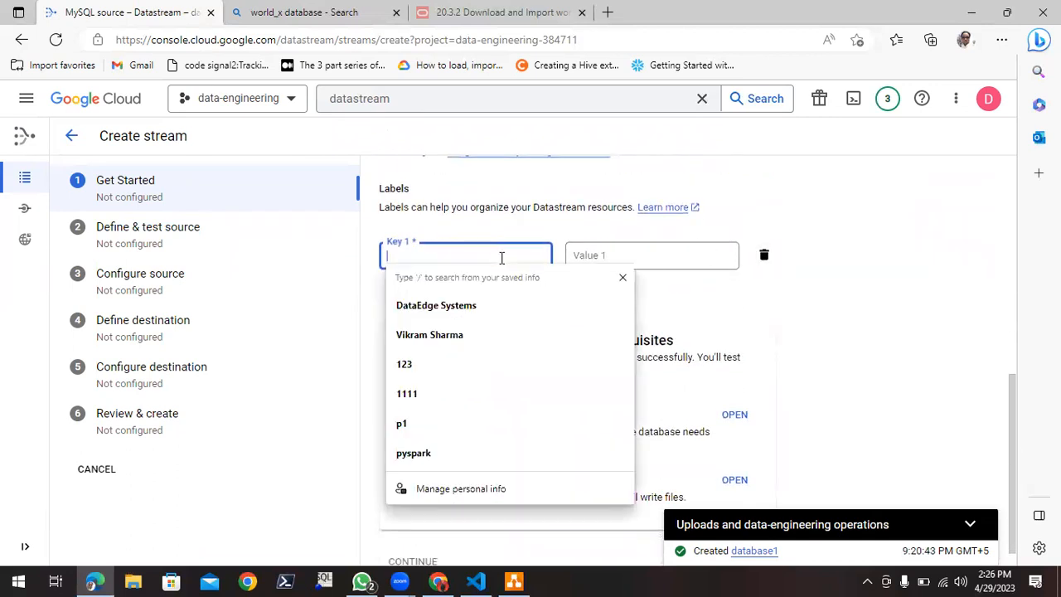
type("co")
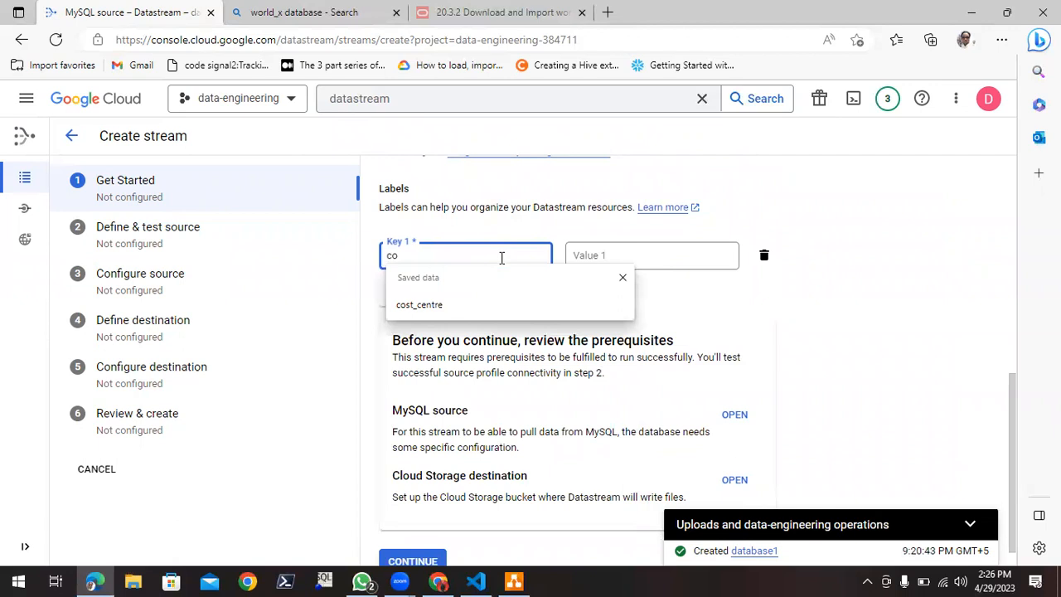
key("Down")
key("Return")
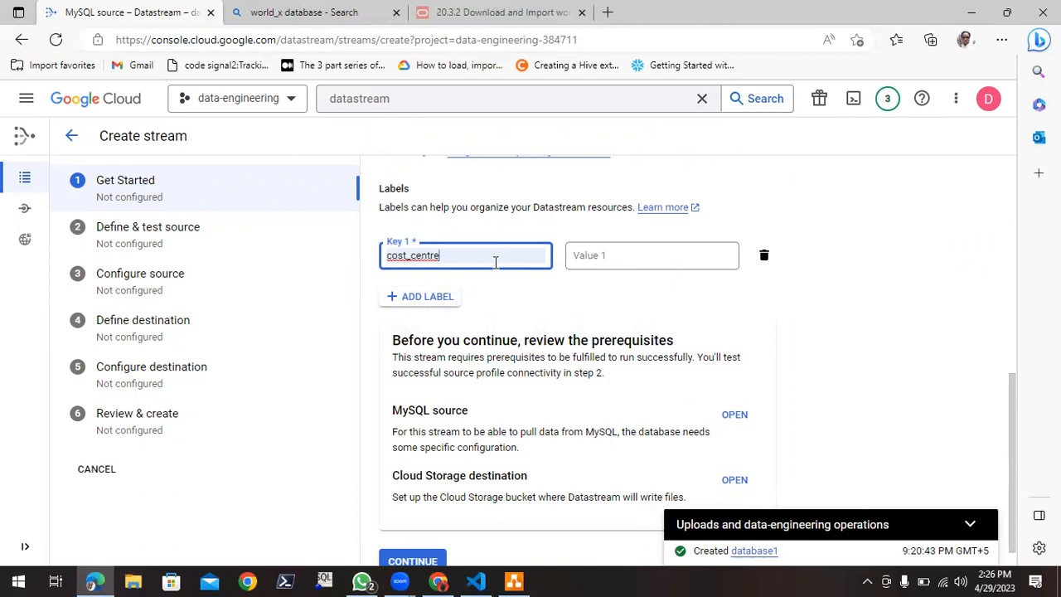
left_click(628, 258)
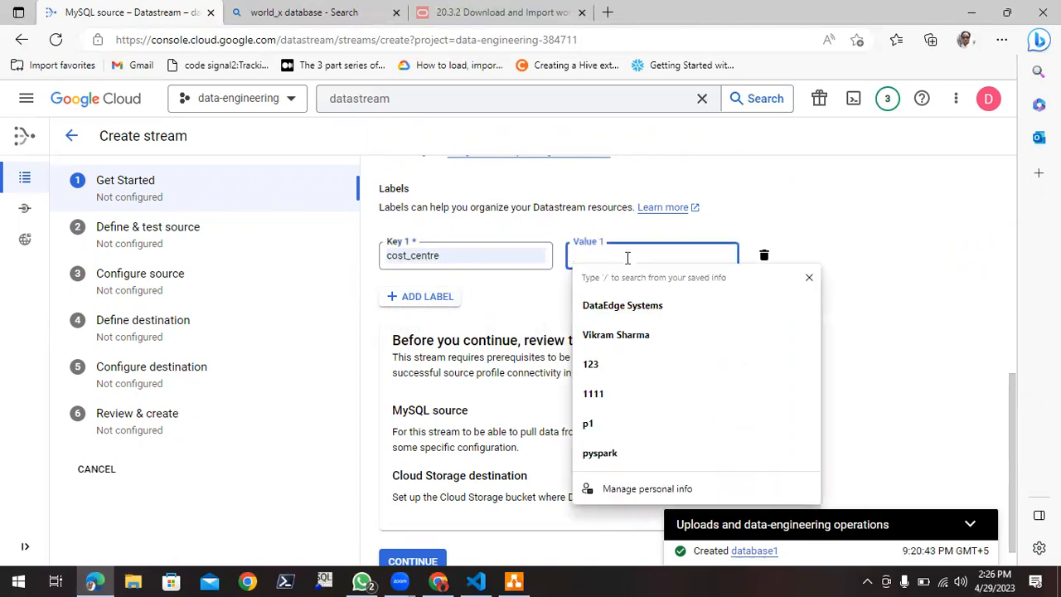
type("da")
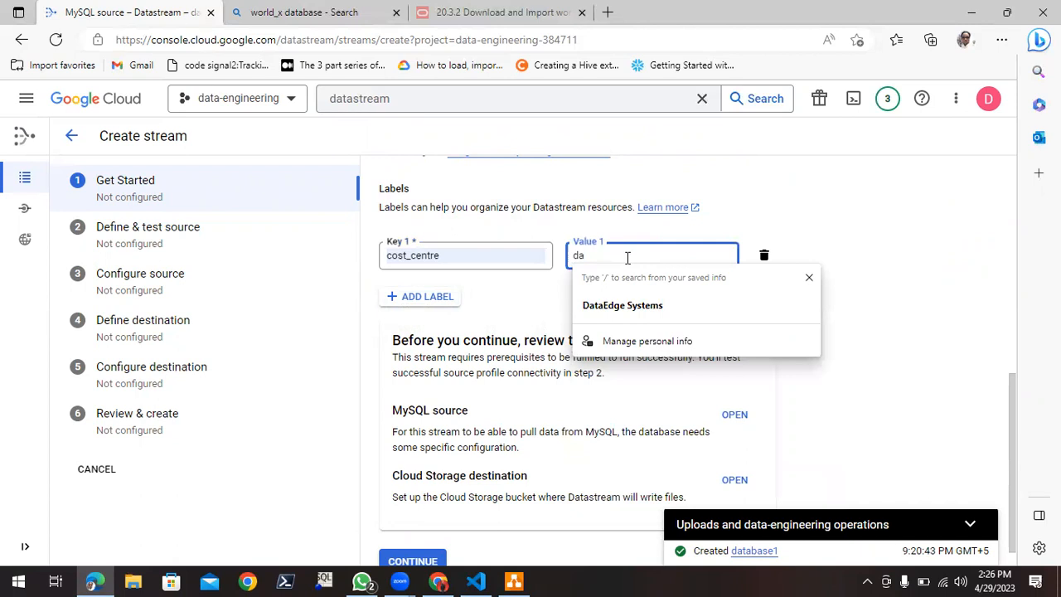
type("ta_eng")
key("Down")
key("Return")
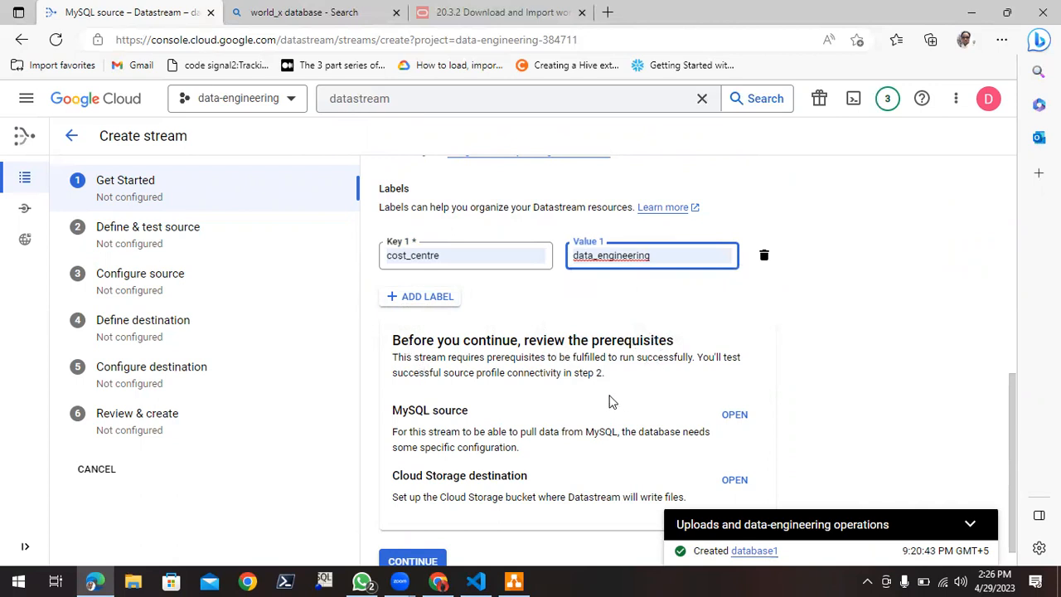
- Review the MySQL source prerequisites for Cloud SQL for MySQL, covering binary logging and the Datastream user
scroll(614, 399, "down", 1)
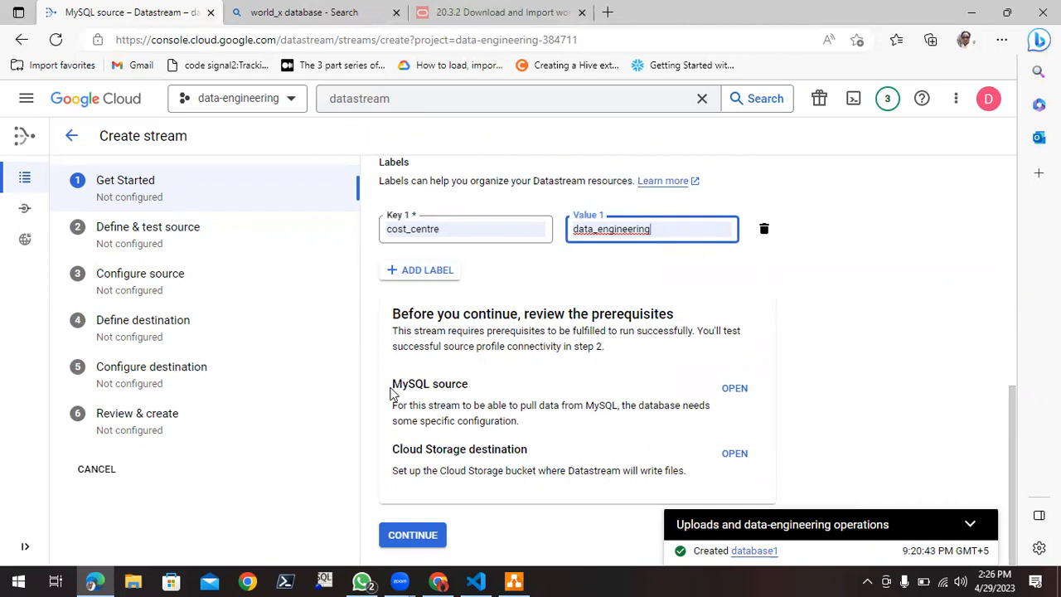
left_click(735, 390)
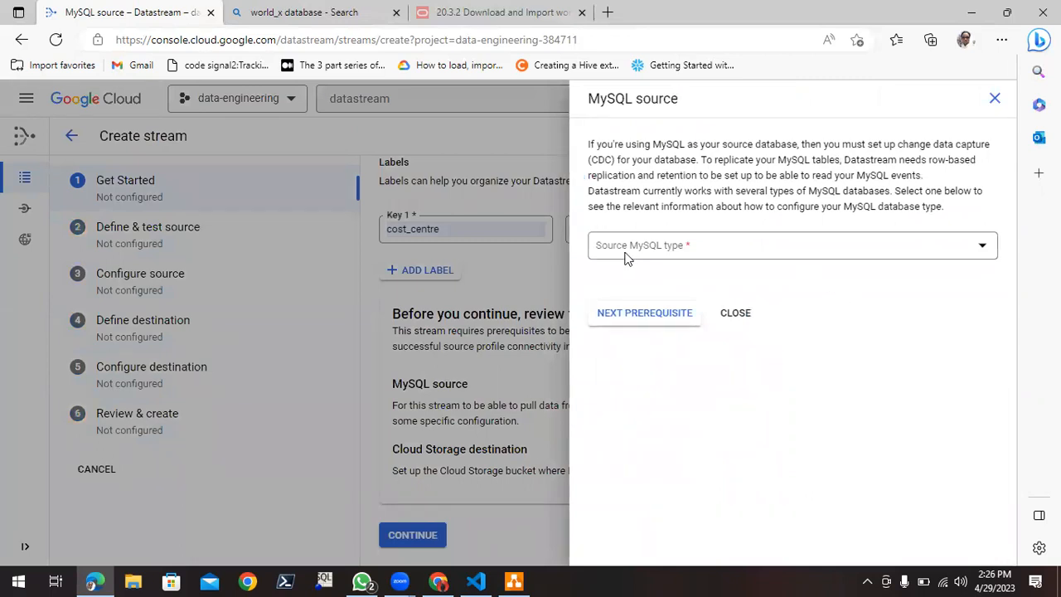
left_click(680, 254)
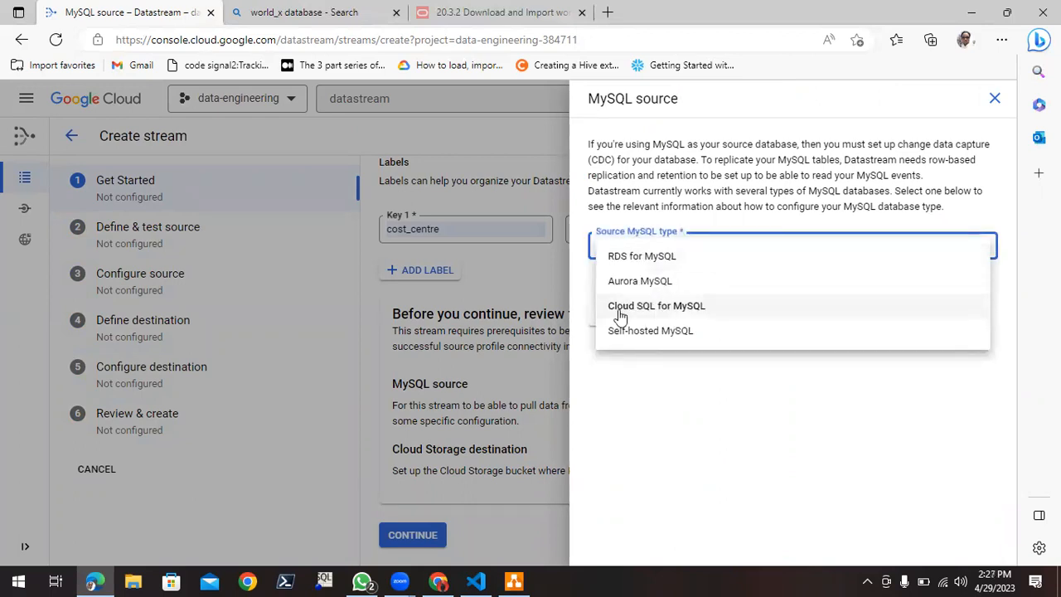
left_click(681, 307)
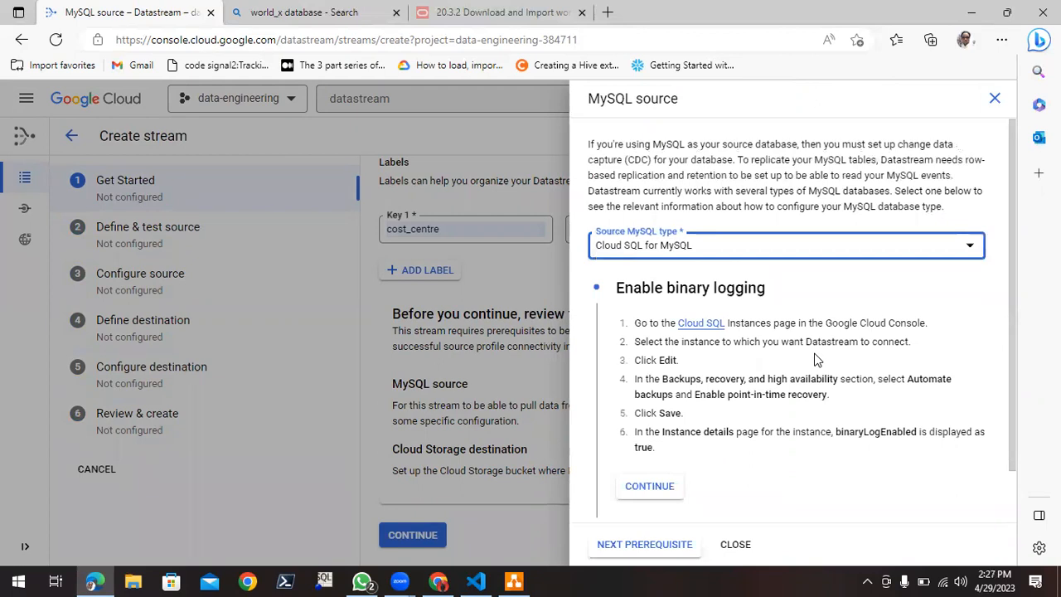
scroll(676, 309, "down", 1)
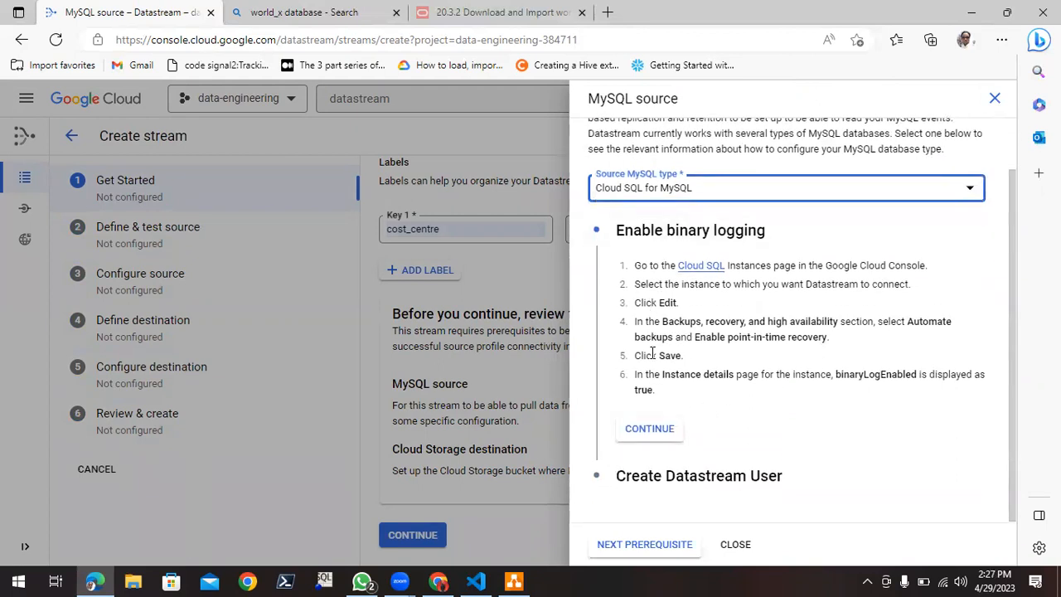
left_click(656, 431)
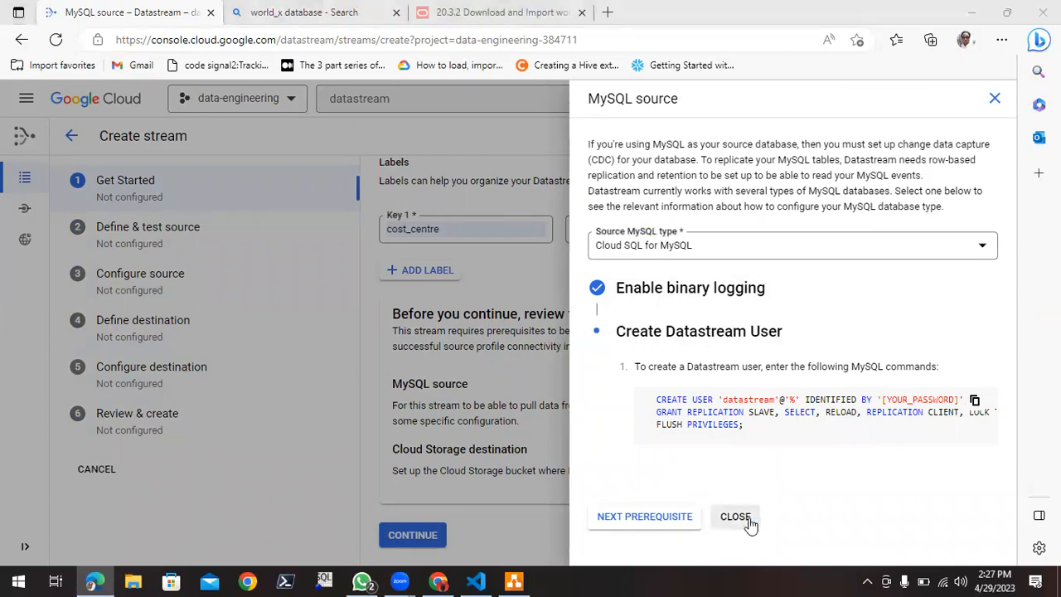
- Review the Cloud Storage destination prerequisites and return to the stream form
left_click(663, 519)
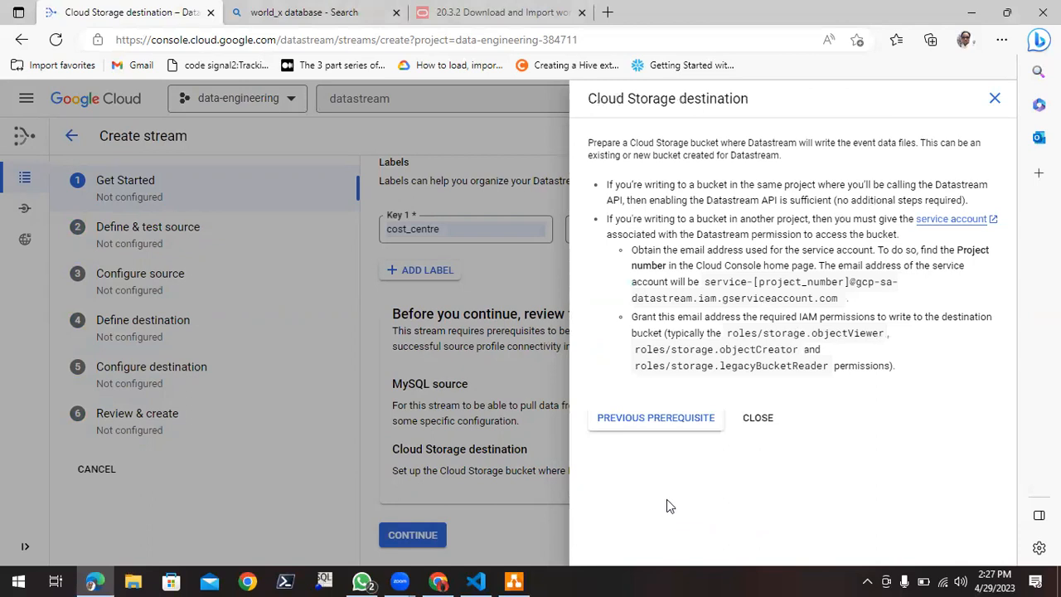
left_click(759, 418)
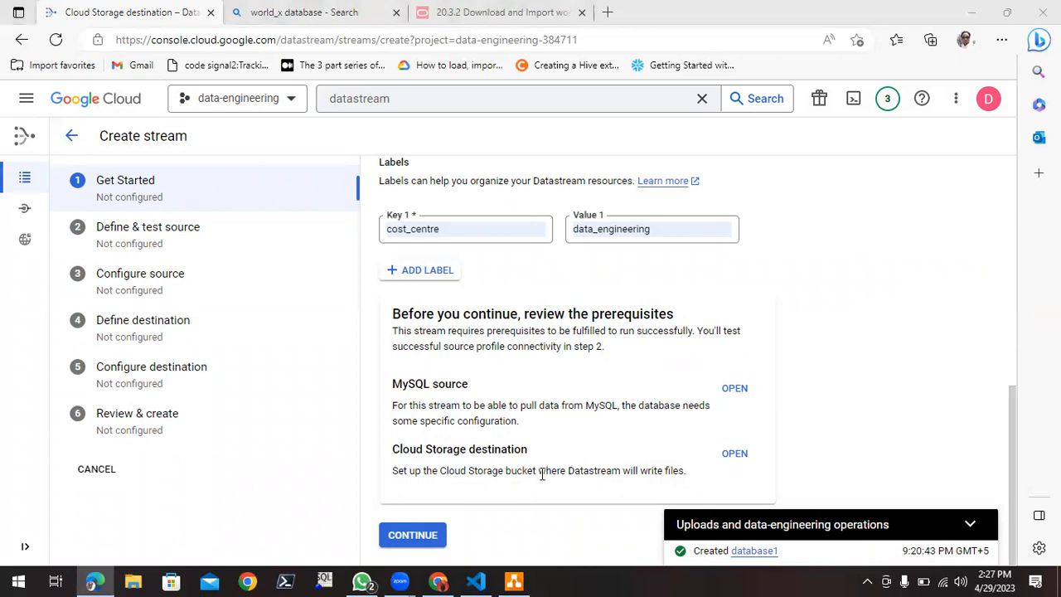
left_click(734, 456)
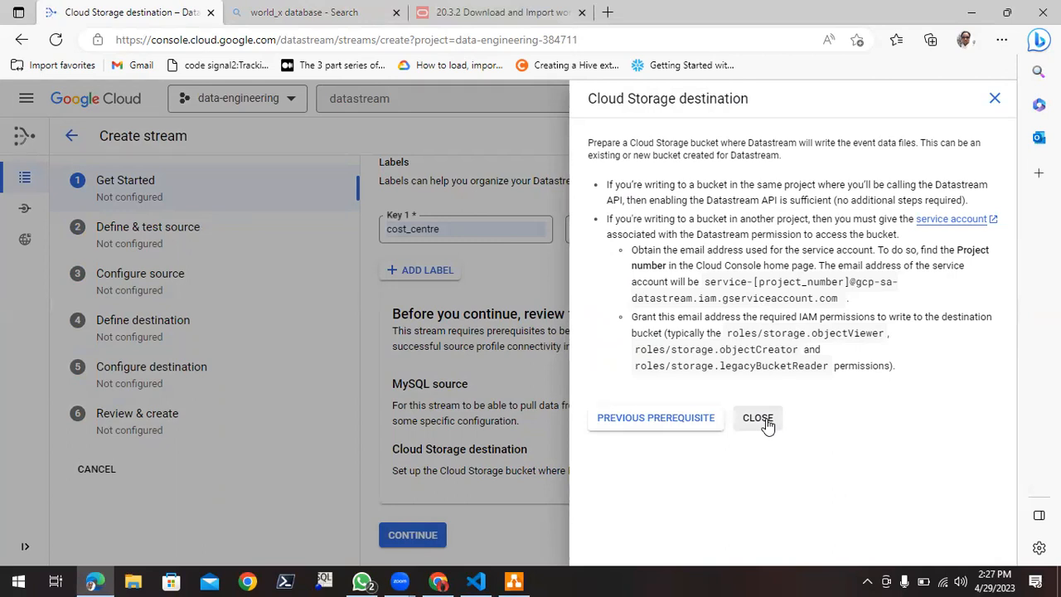
left_click(761, 421)
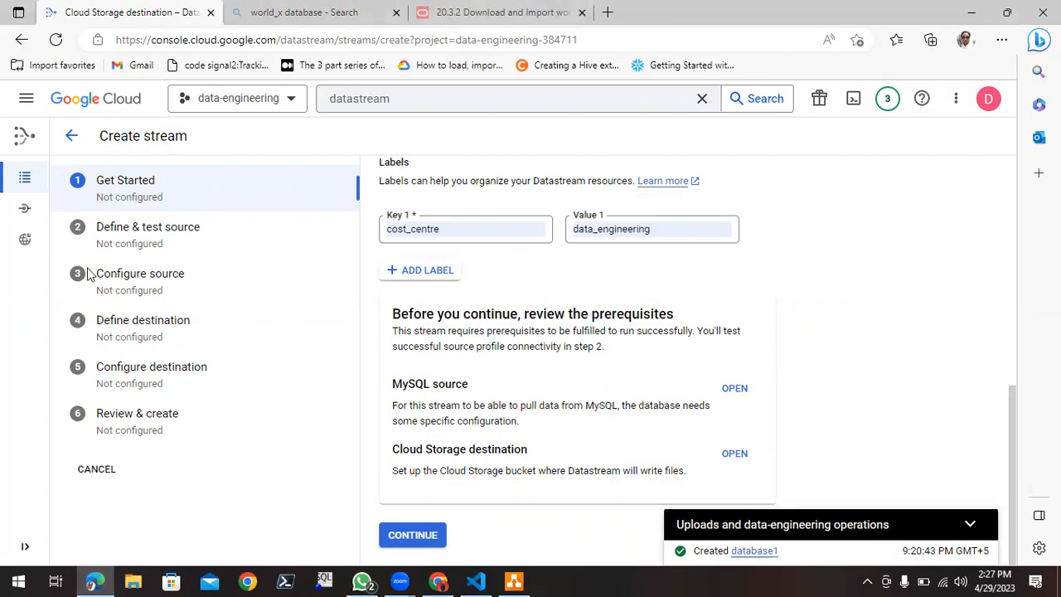
- Continue to the source definition stage and name the MySQL connection profile database1-conn, keeping the matching profile ID
left_click(412, 535)
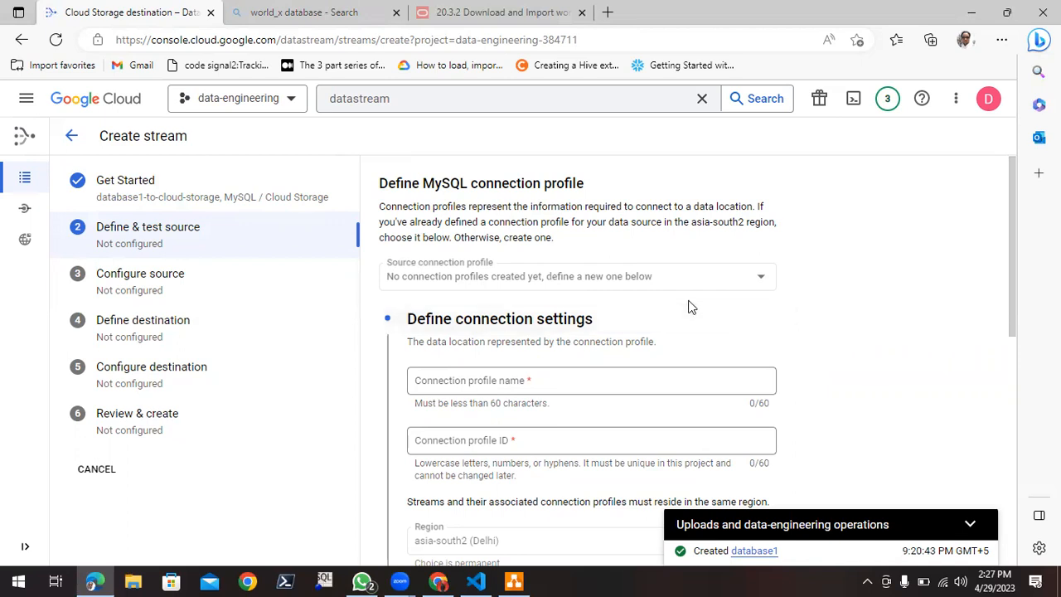
scroll(581, 320, "down", 2)
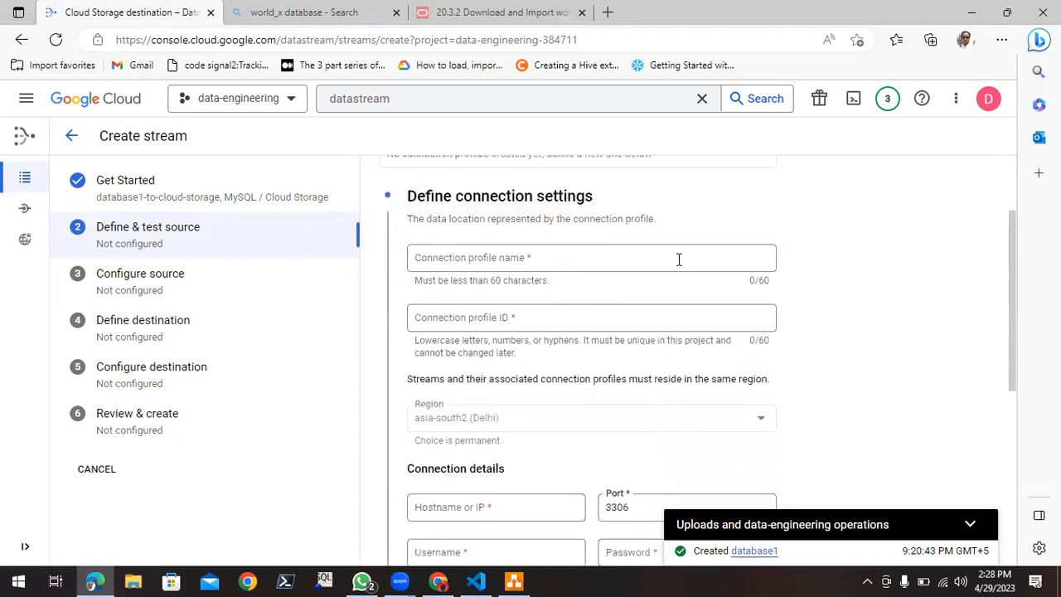
left_click(431, 262)
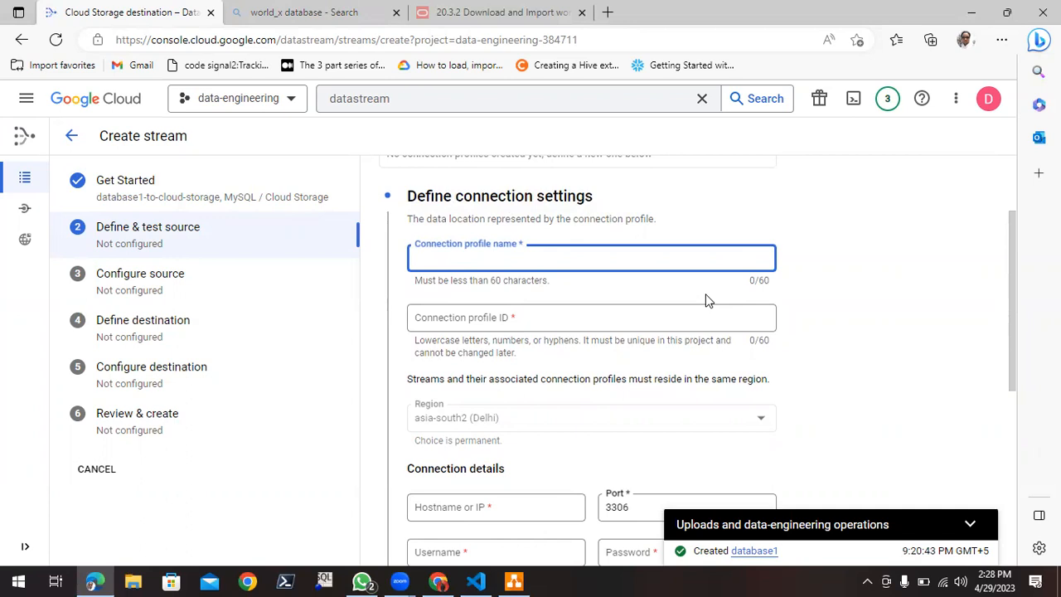
type("database1-conn")
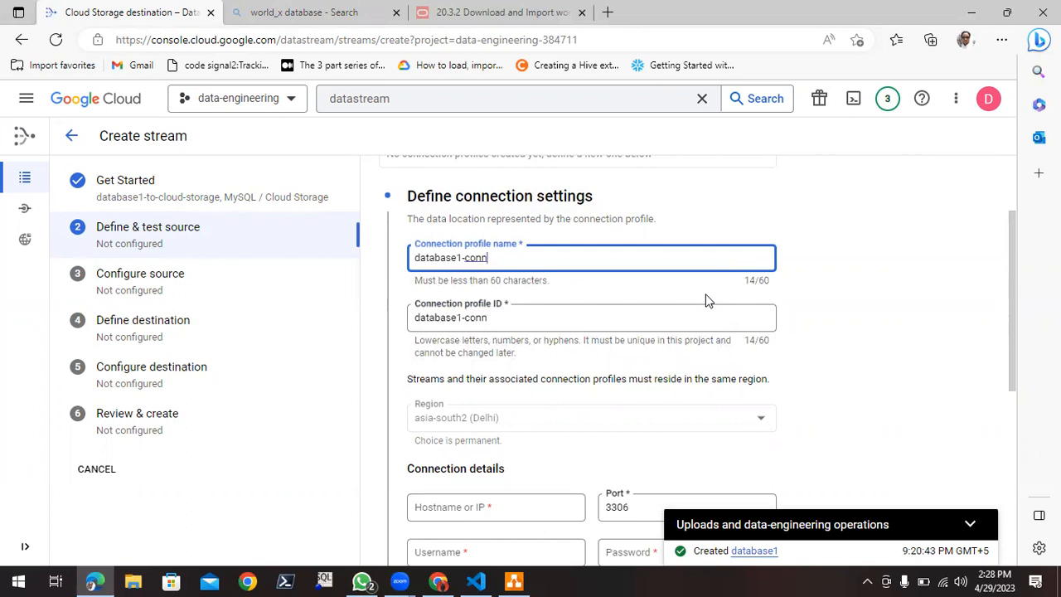
key("Tab")
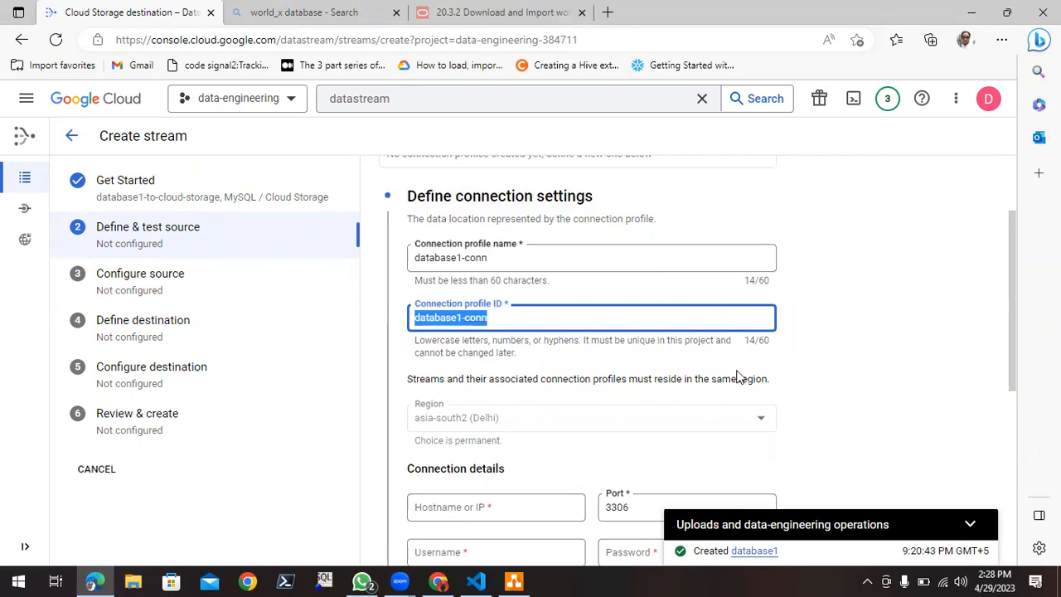
- Clear the existing console search from the connection details stage and open the Cloud SQL page in a new browser tab
scroll(742, 375, "down", 2)
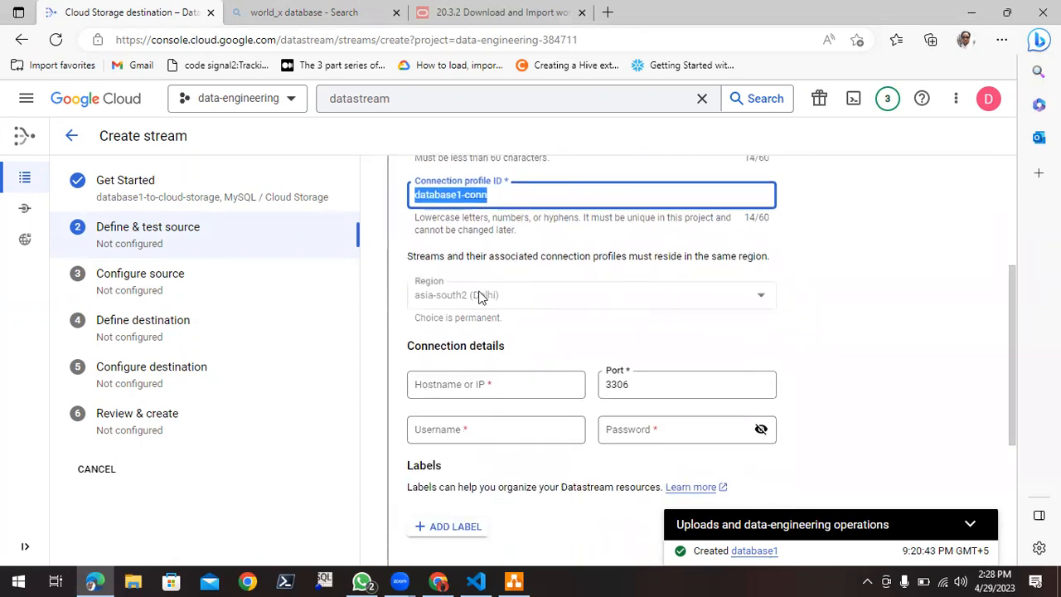
scroll(604, 341, "down", 2)
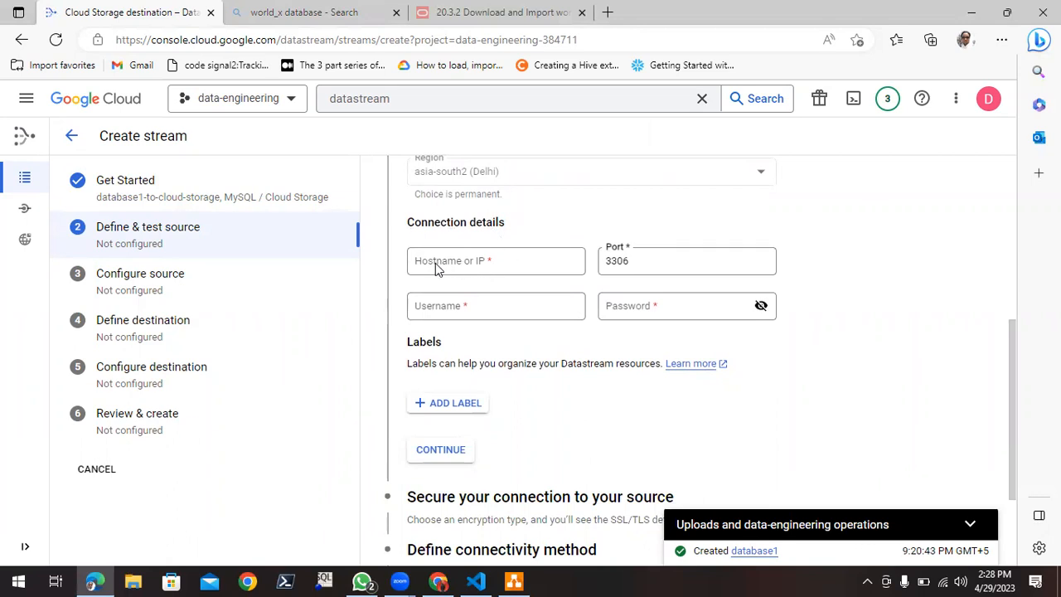
left_click(495, 266)
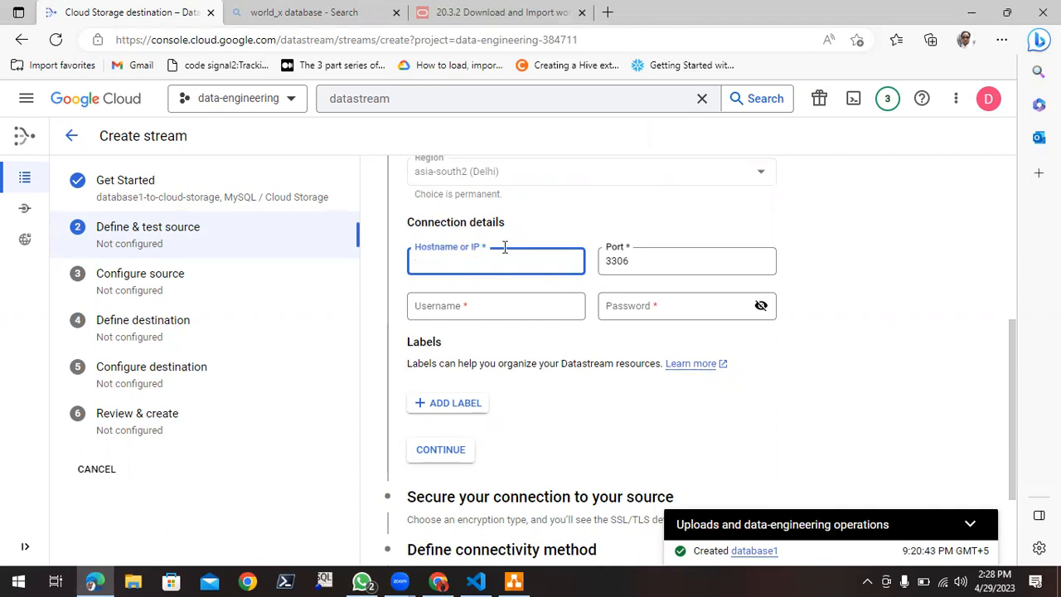
left_click(445, 99)
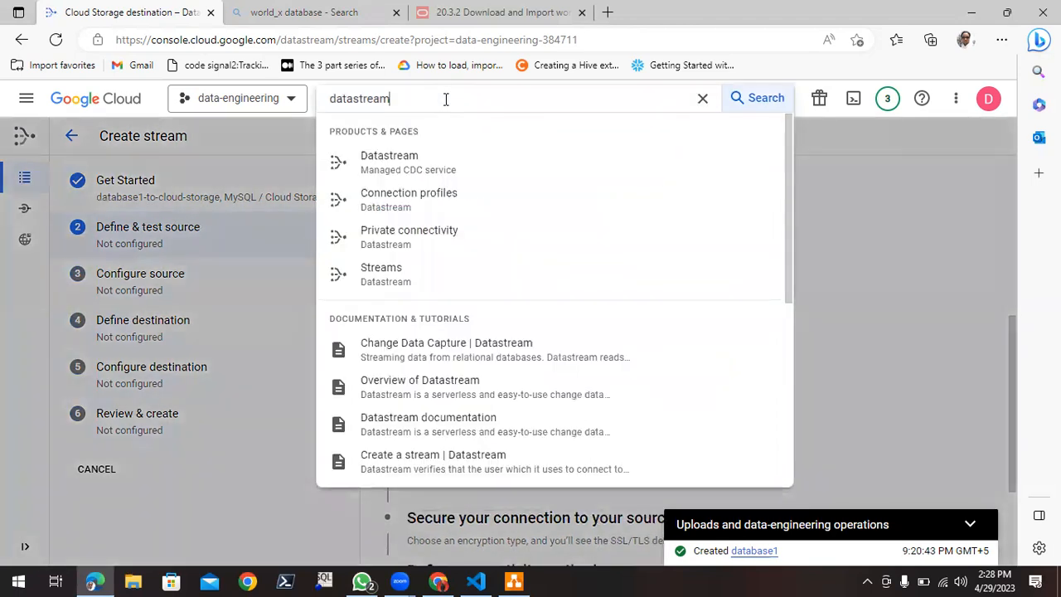
key("BackSpace")
key("BackSpace")
key("BackSpace")
key("BackSpace")
key("BackSpace")
key("BackSpace")
key("BackSpace")
key("BackSpace")
key("BackSpace")
key("BackSpace")
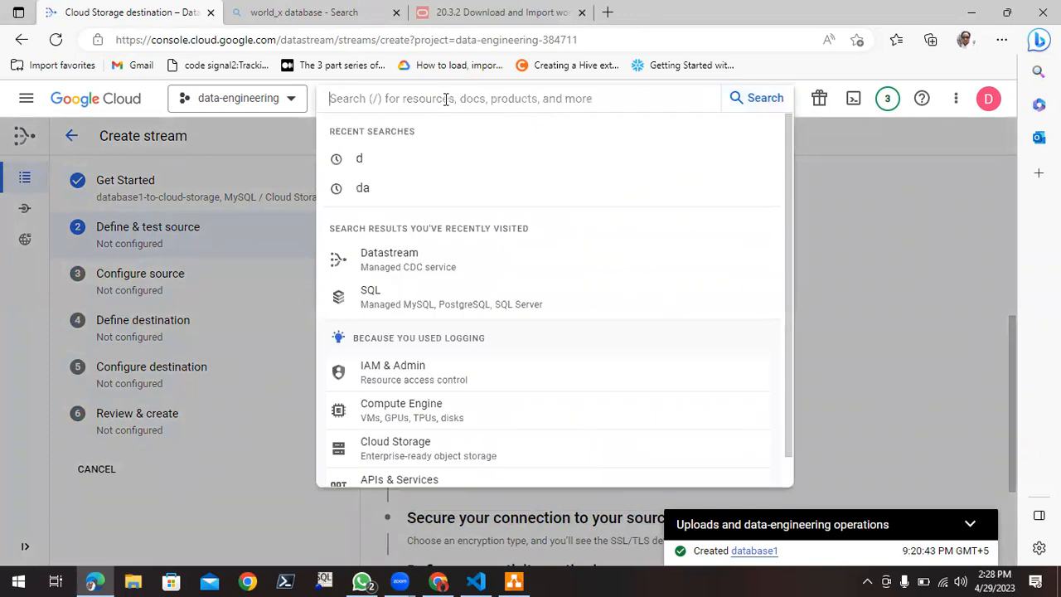
middle_click(433, 291)
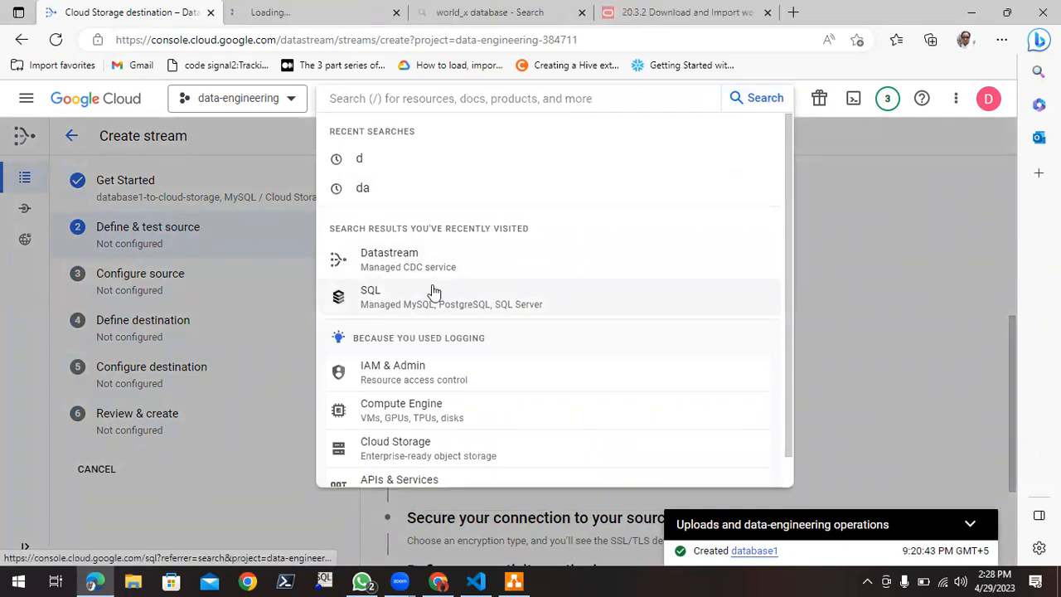
- Open the database1 instance overview in Cloud SQL and copy its public IP address
left_click(307, 11)
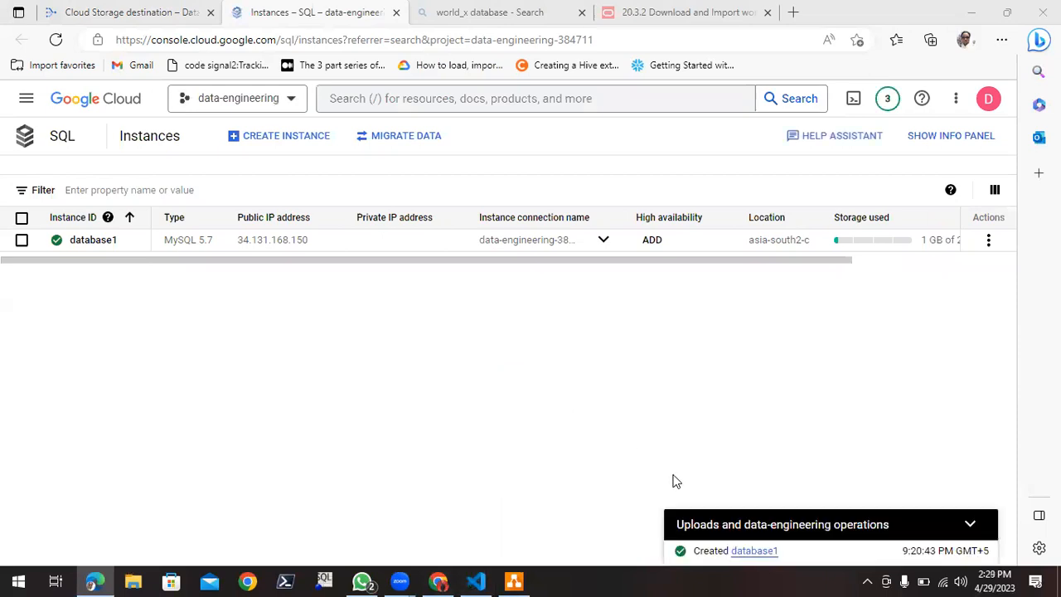
left_click(93, 241)
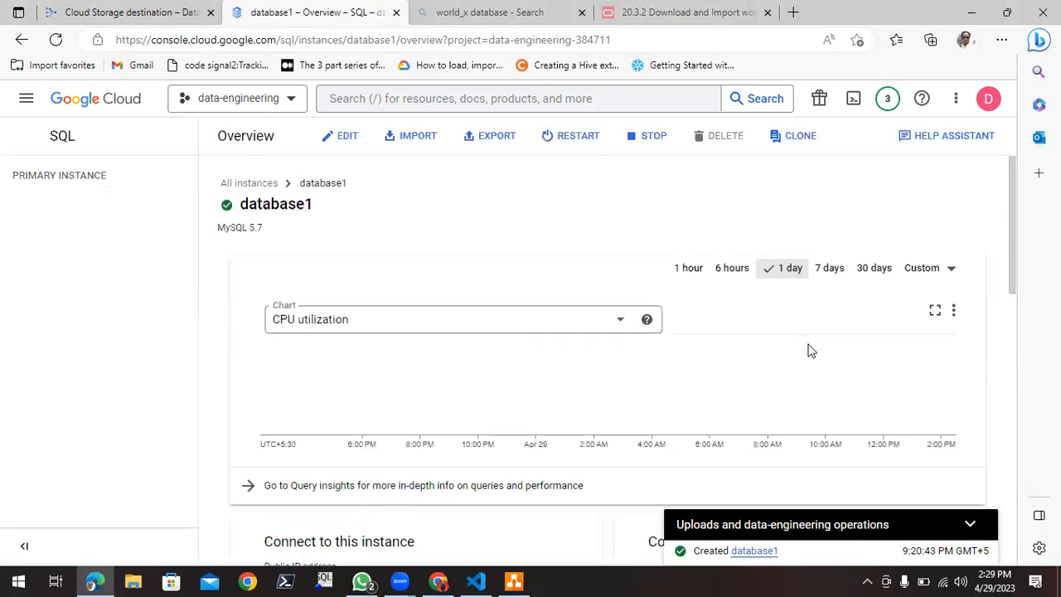
scroll(715, 377, "down", 2)
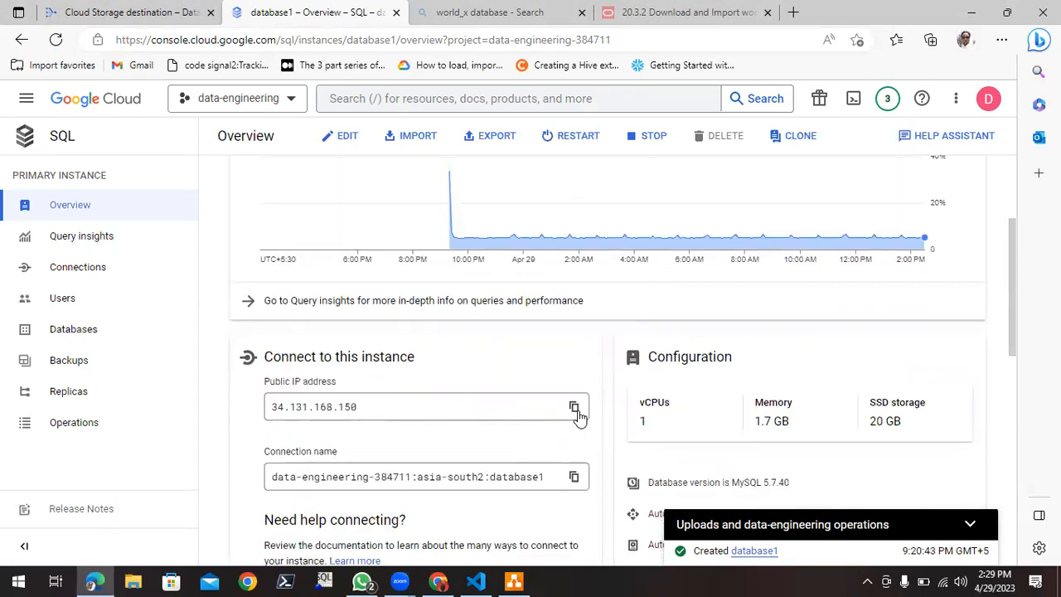
left_click(575, 408)
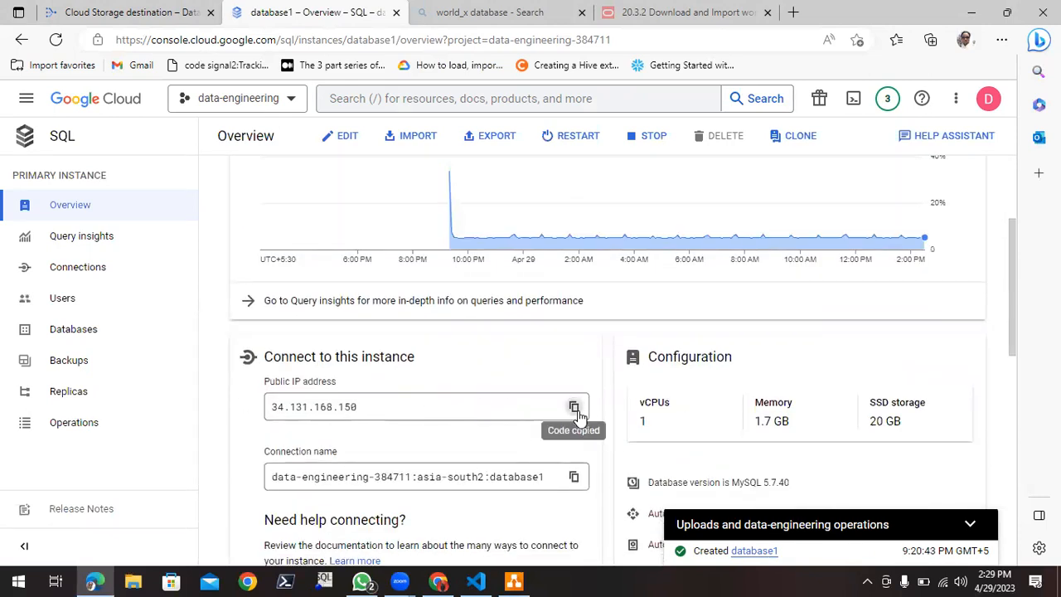
- Return to the stream form and enter the copied public IP 34.131.168.150 as the source hostname
left_click(123, 11)
left_click(238, 130)
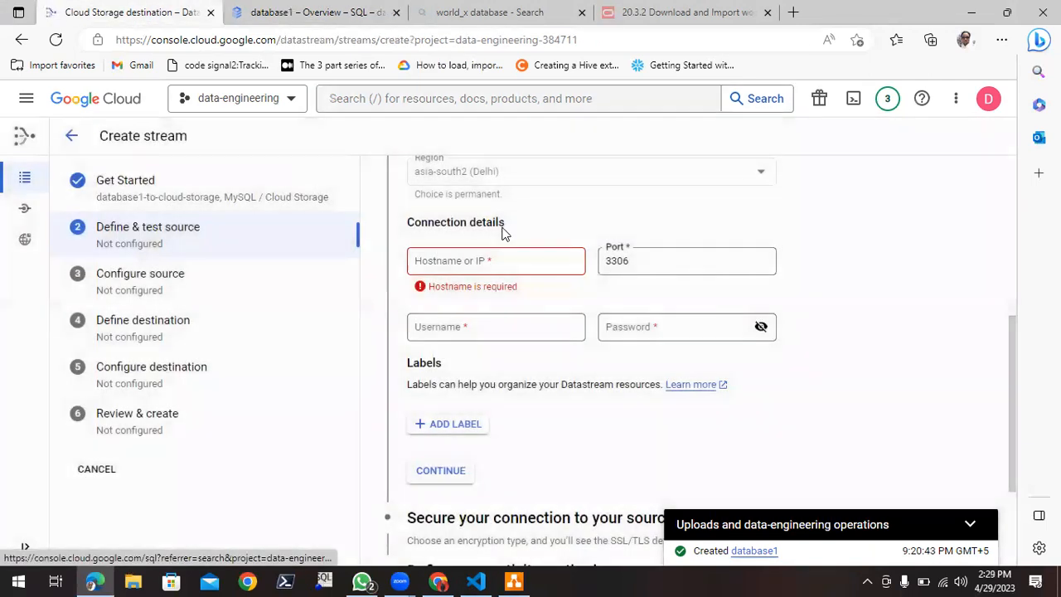
left_click(523, 266)
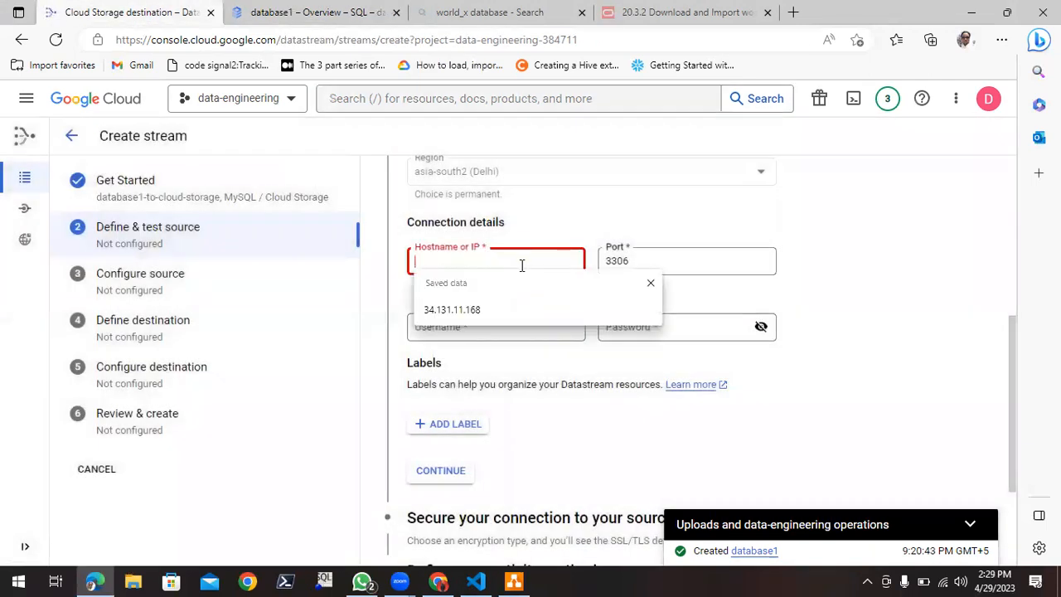
key("ctrl+v")
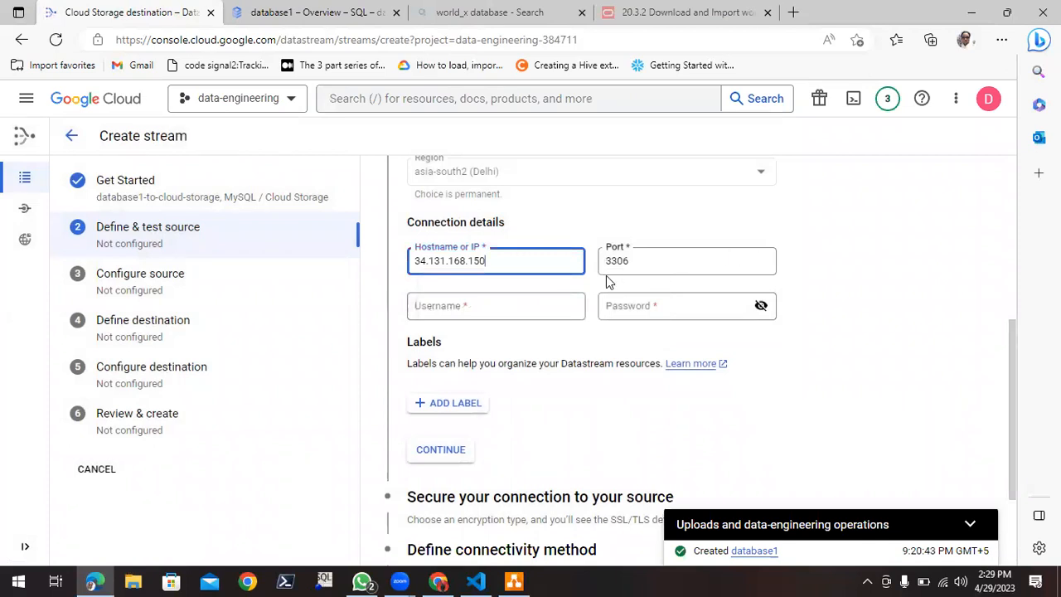
- Set the MySQL connection's username to root and enter the account password
left_click(553, 309)
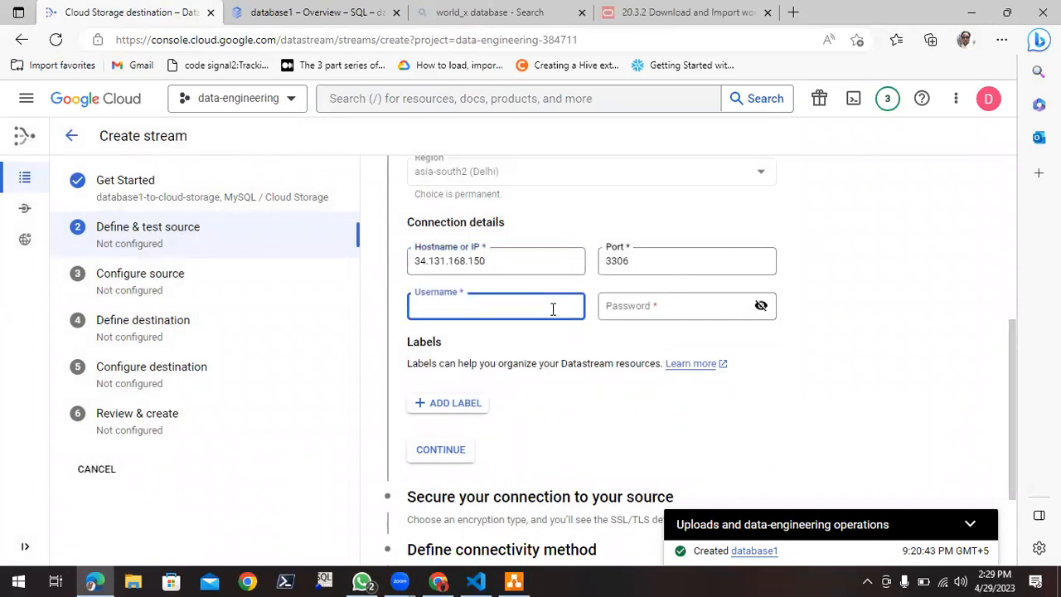
key("Tab")
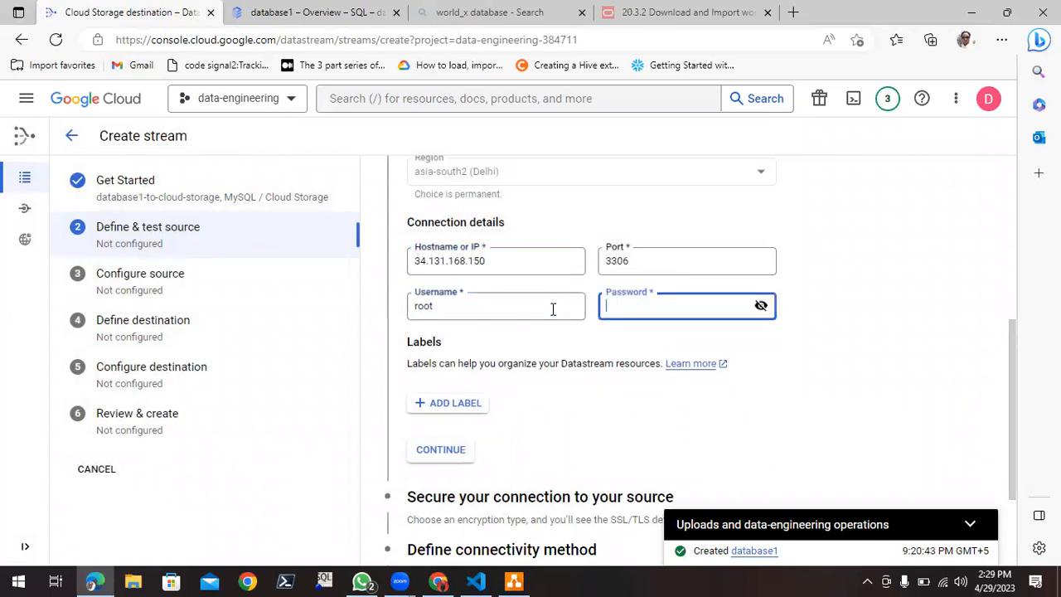
type("••")
- Add a label to the connection profile with the key cost_centre and the value data_engineering
left_click(456, 403)
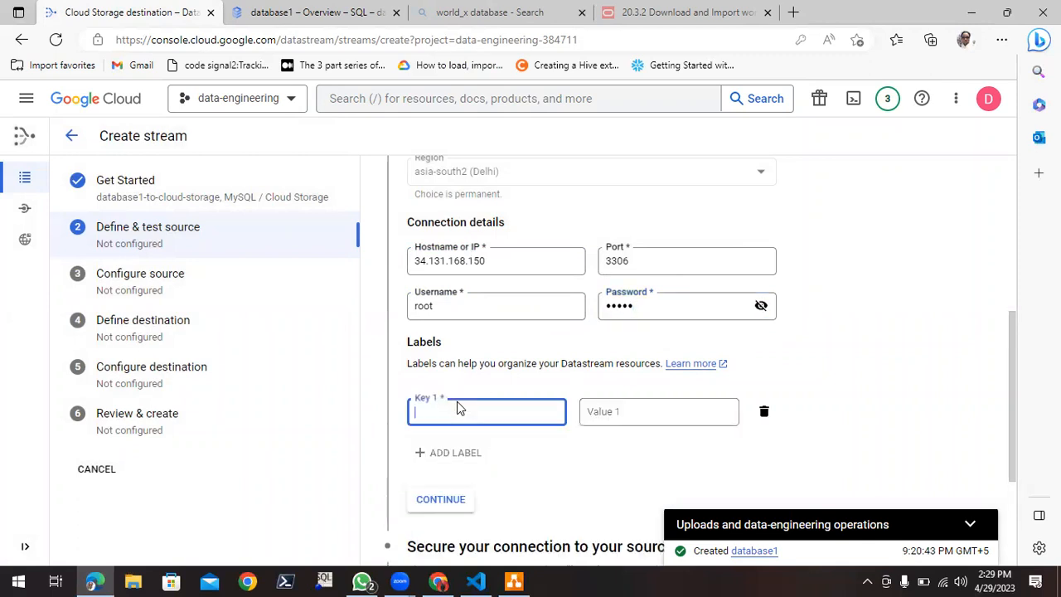
left_click(494, 409)
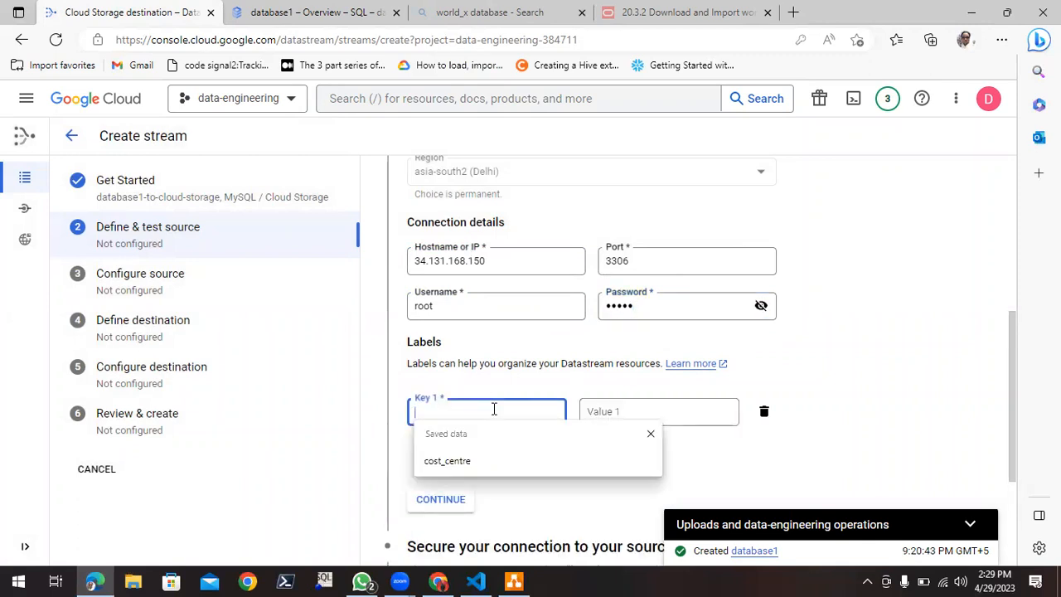
key("Down")
key("Return")
key("Tab")
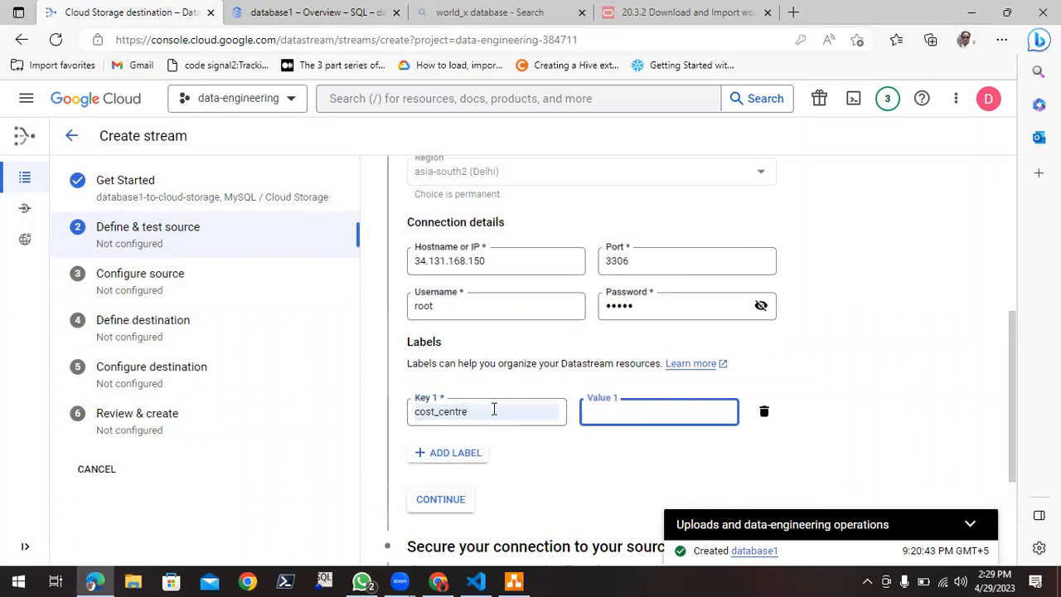
type("data")
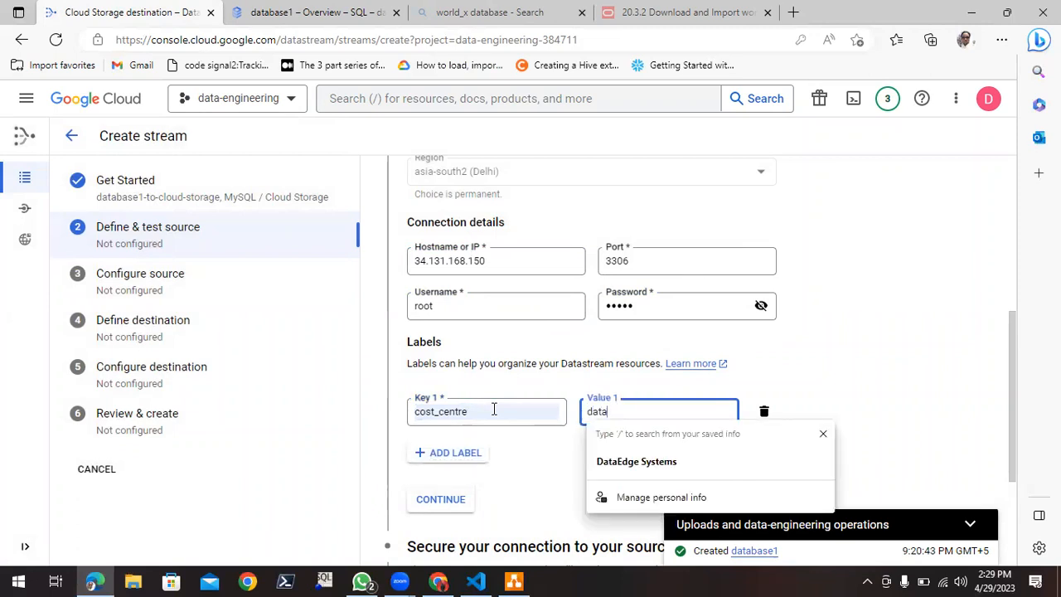
type("_e")
key("Down")
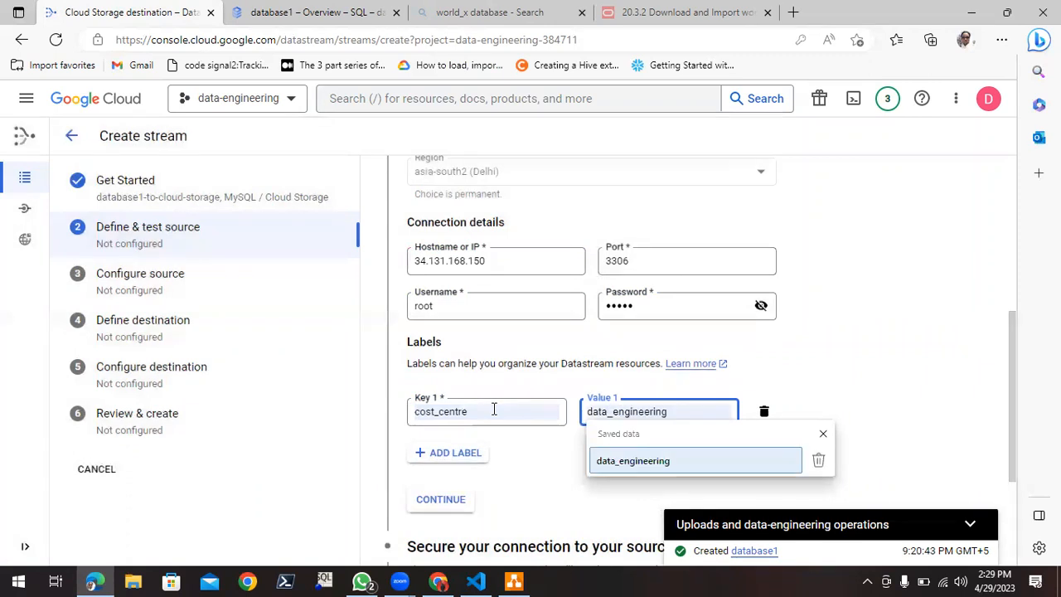
key("Return")
- Complete the connection settings and secure the source connection with encryption type None, continuing to the connectivity method
scroll(514, 410, "down", 2)
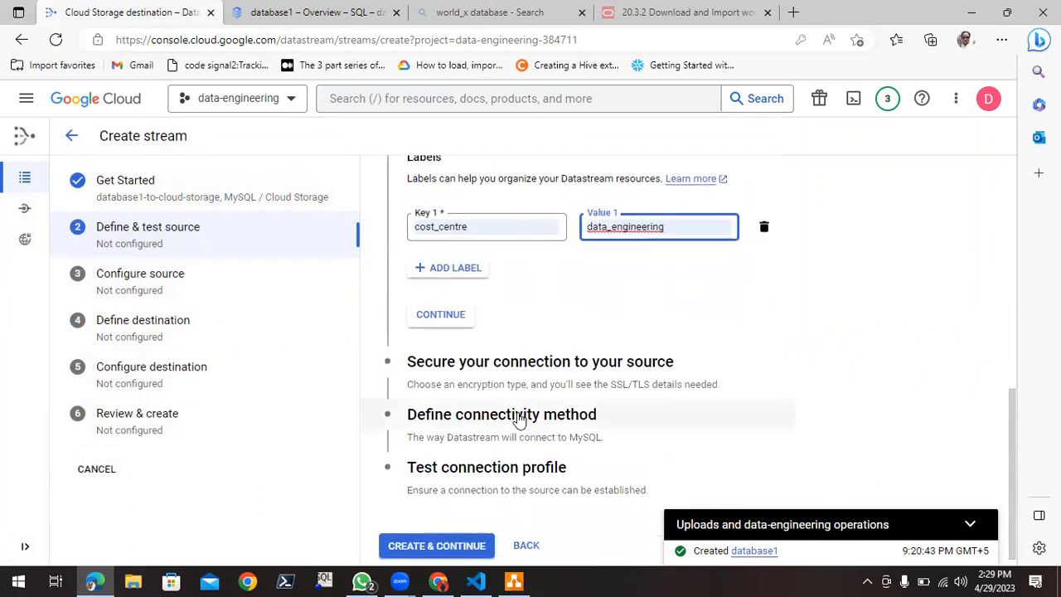
left_click(439, 320)
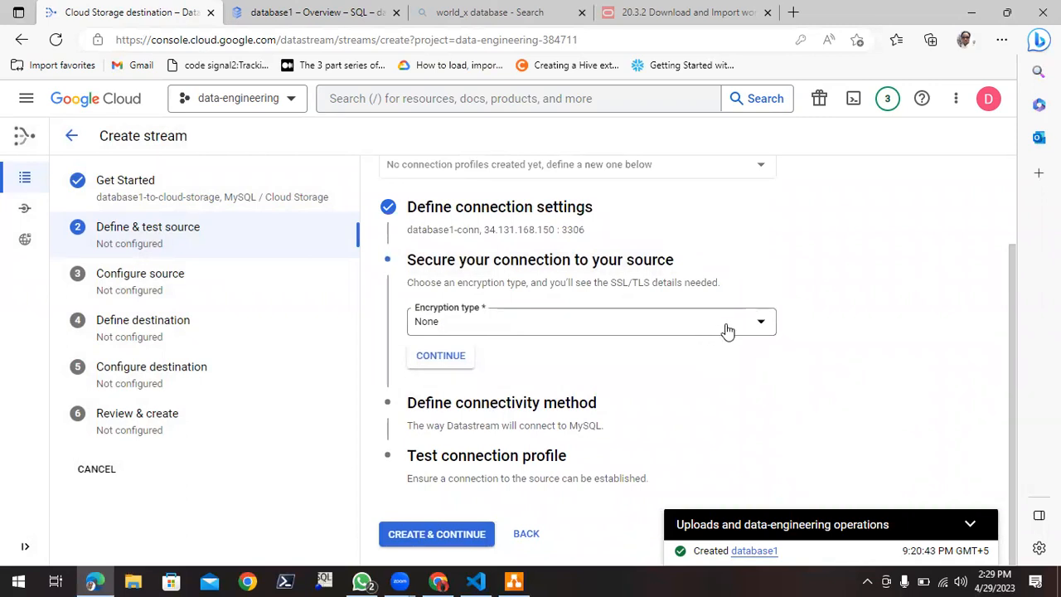
left_click(721, 331)
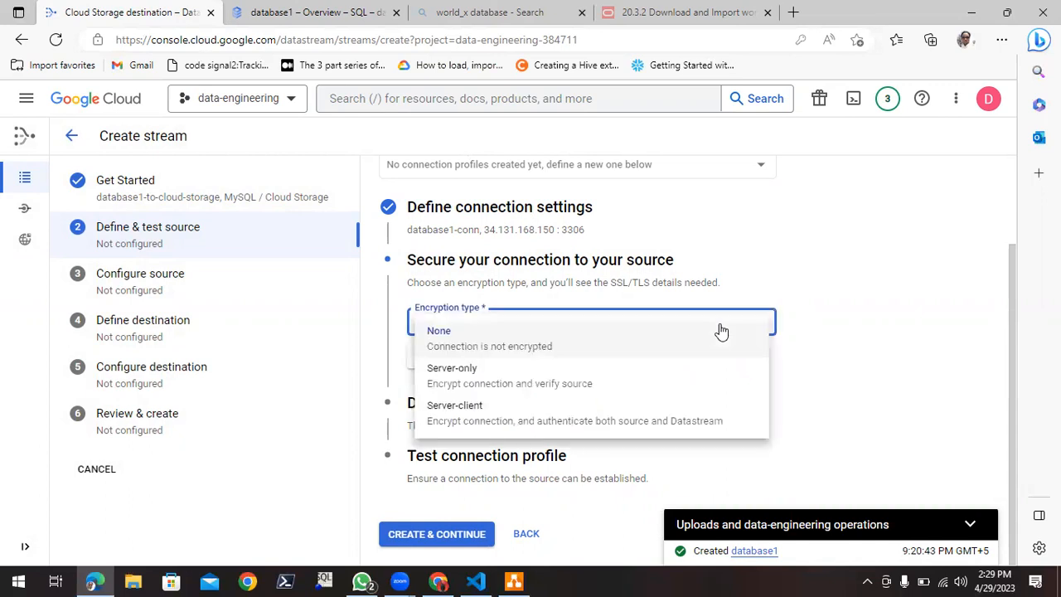
left_click(720, 331)
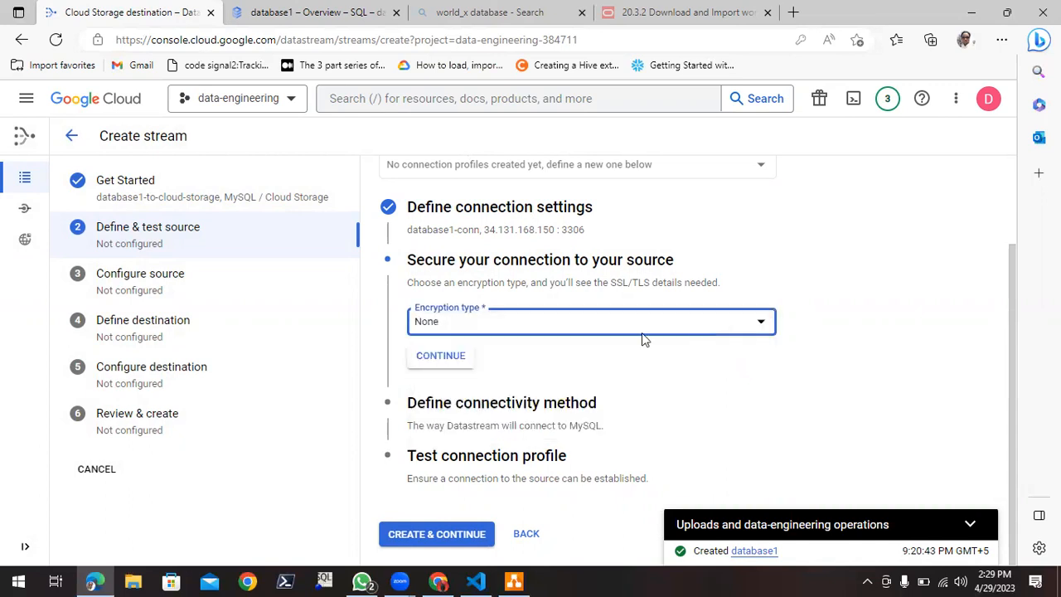
left_click(442, 358)
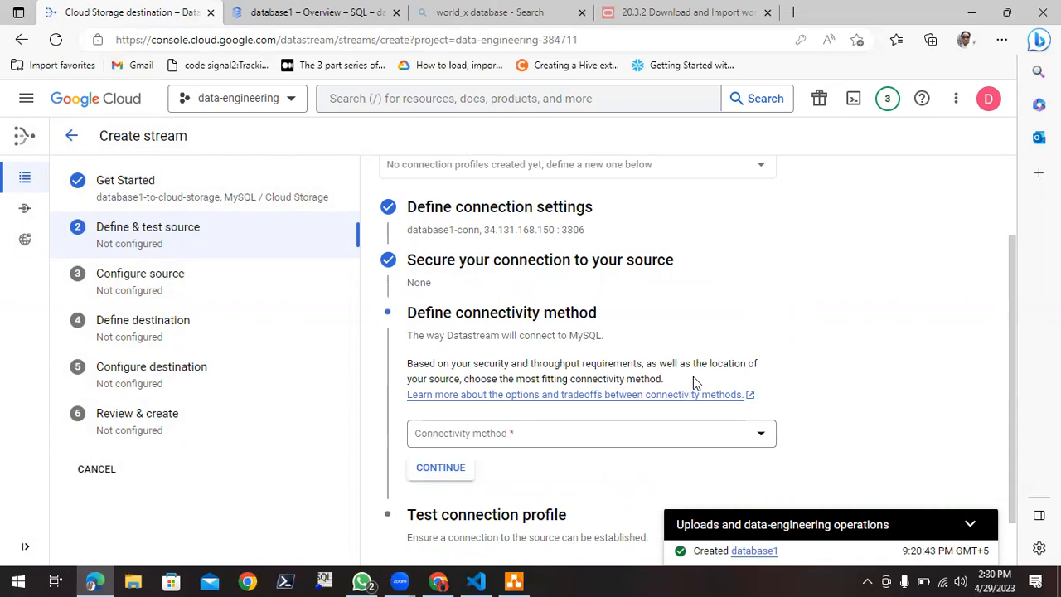
- Choose IP allowlisting as the connectivity method and copy all of the asia-south2 (Delhi) Datastream IPs
scroll(693, 376, "down", 1)
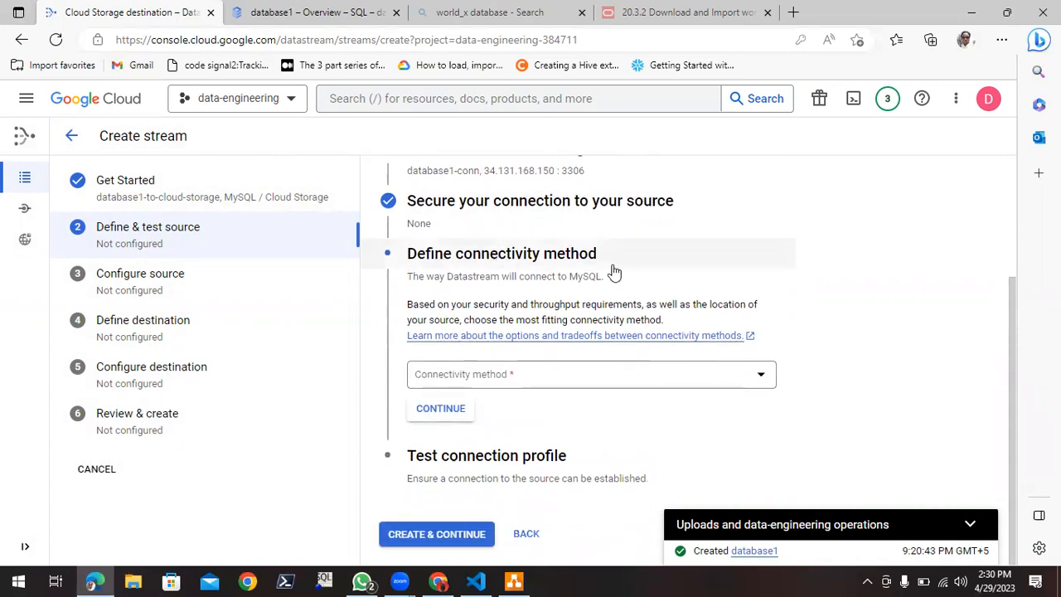
left_click(637, 385)
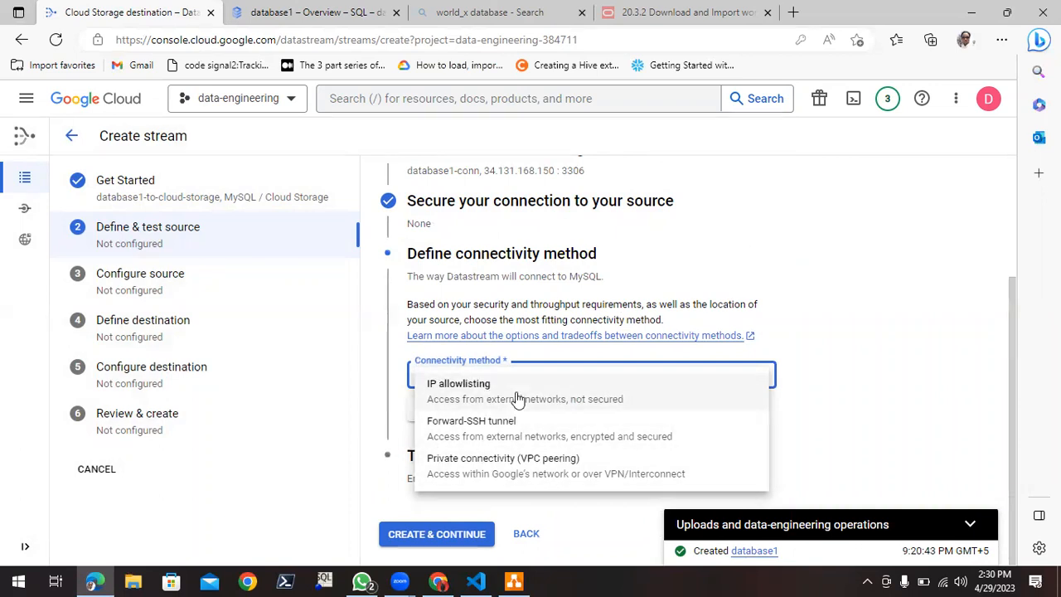
left_click(483, 396)
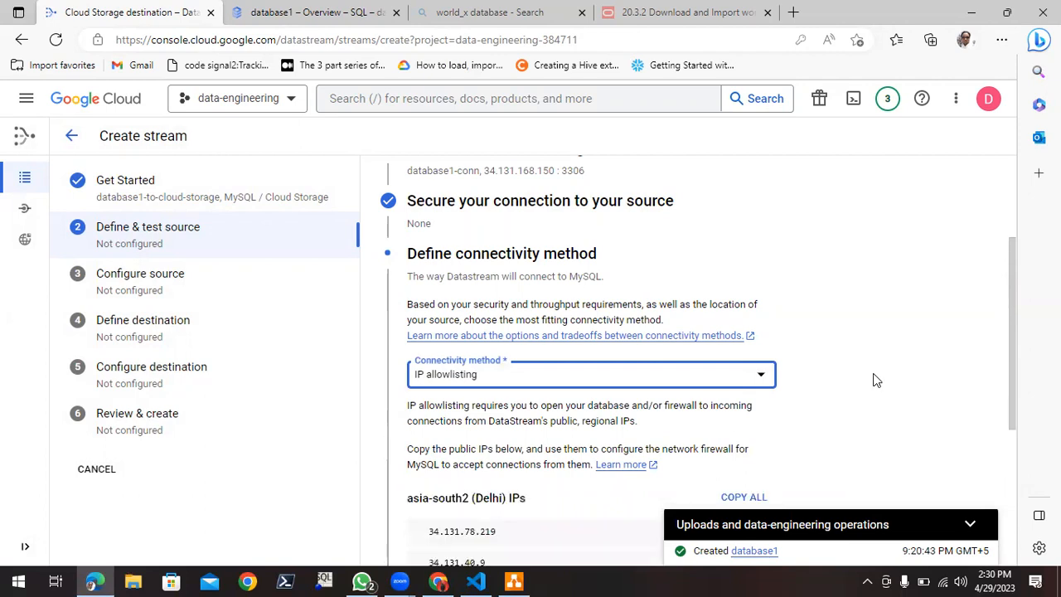
scroll(877, 380, "down", 2)
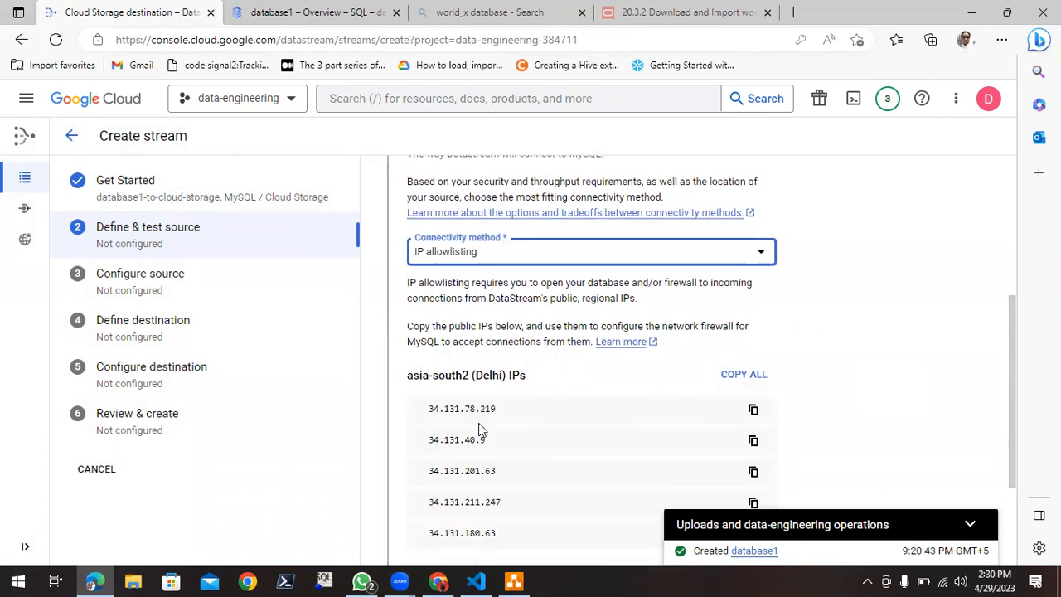
scroll(481, 435, "down", 1)
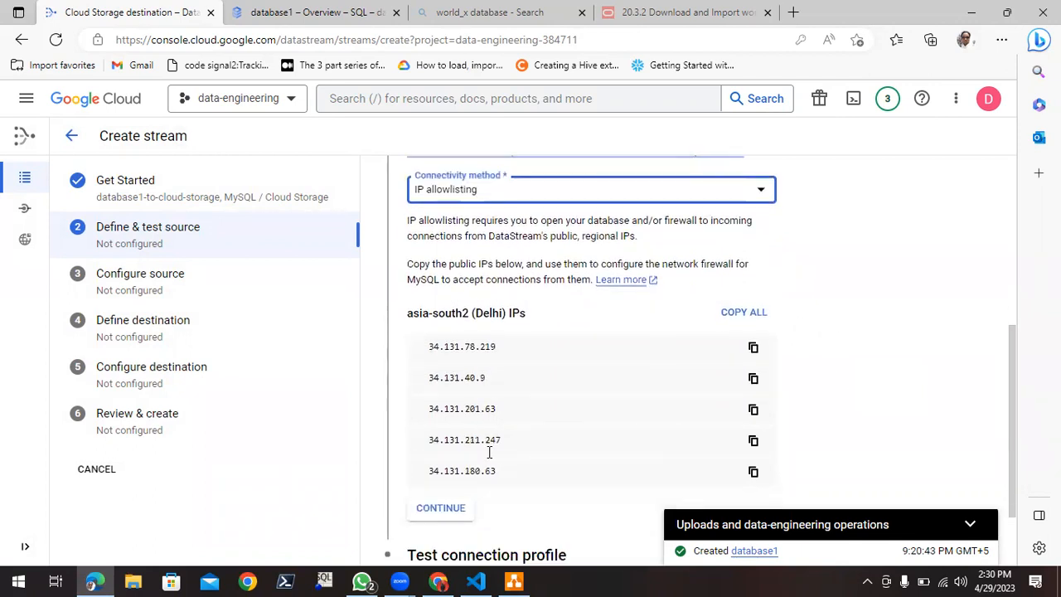
left_click(744, 313)
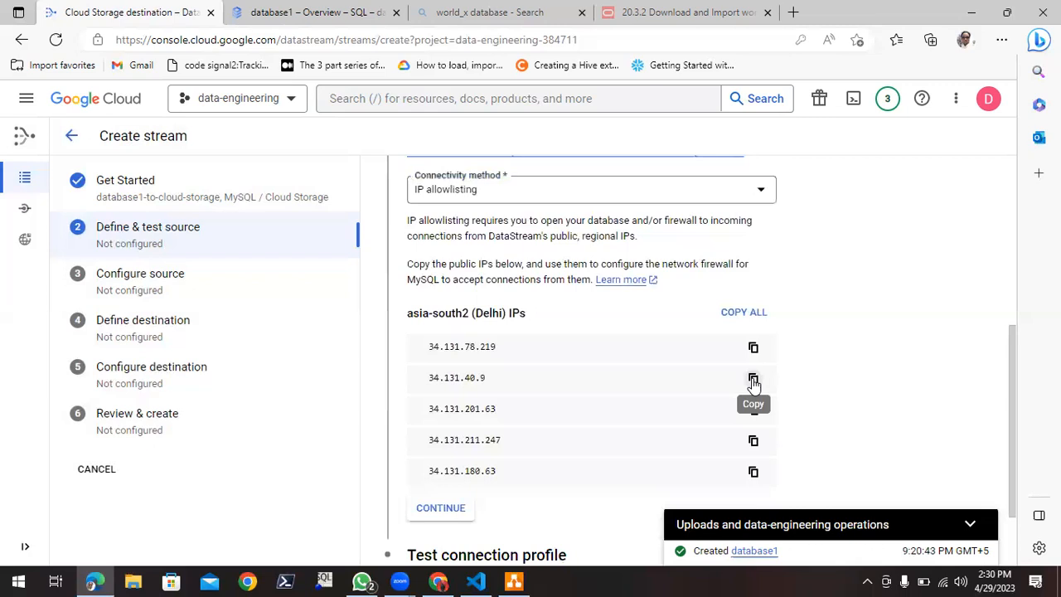
left_click(746, 318)
- Switch to Cloud SQL and review database1's connections summary, including authorized networks, and its instance overview
left_click(295, 8)
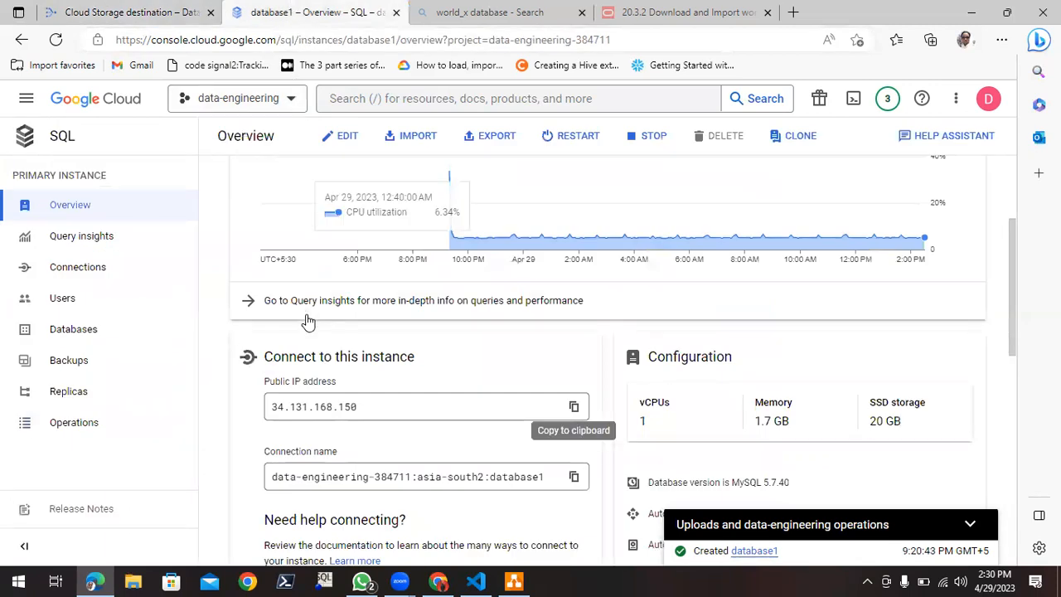
scroll(304, 324, "down", 2)
left_click(83, 273)
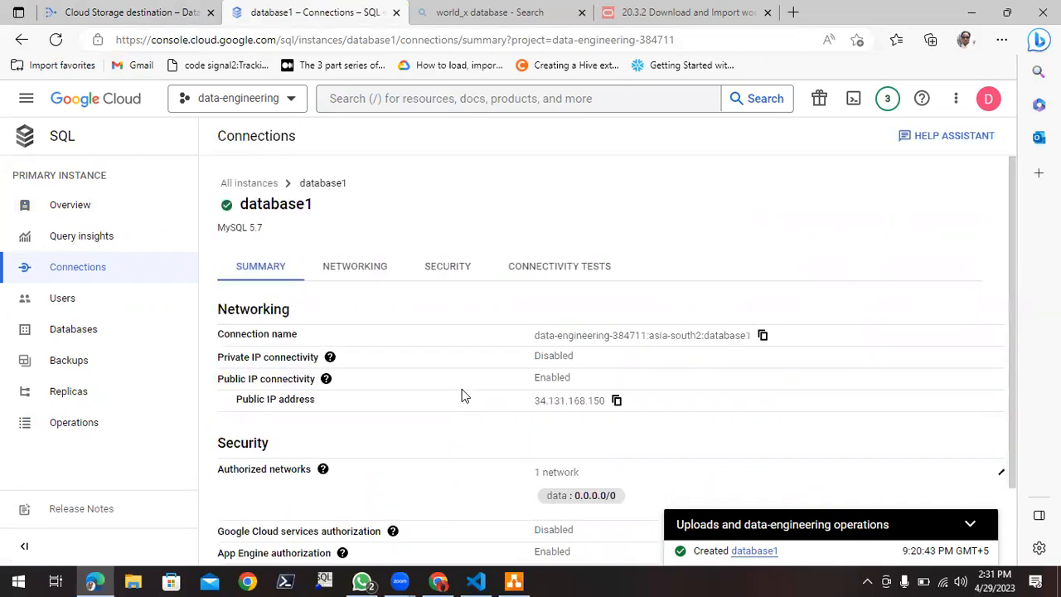
scroll(465, 395, "down", 2)
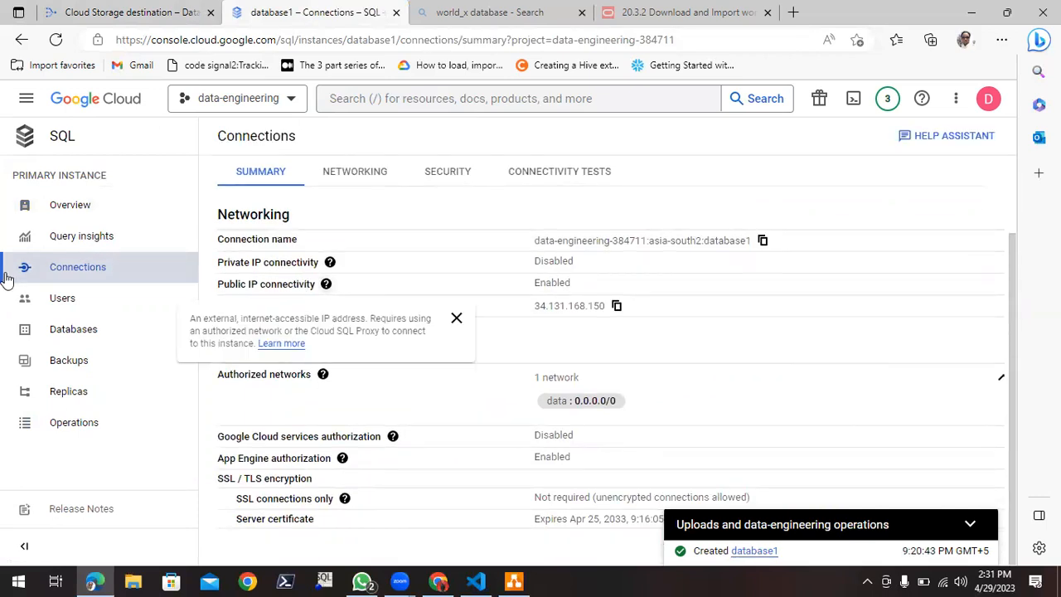
left_click(83, 211)
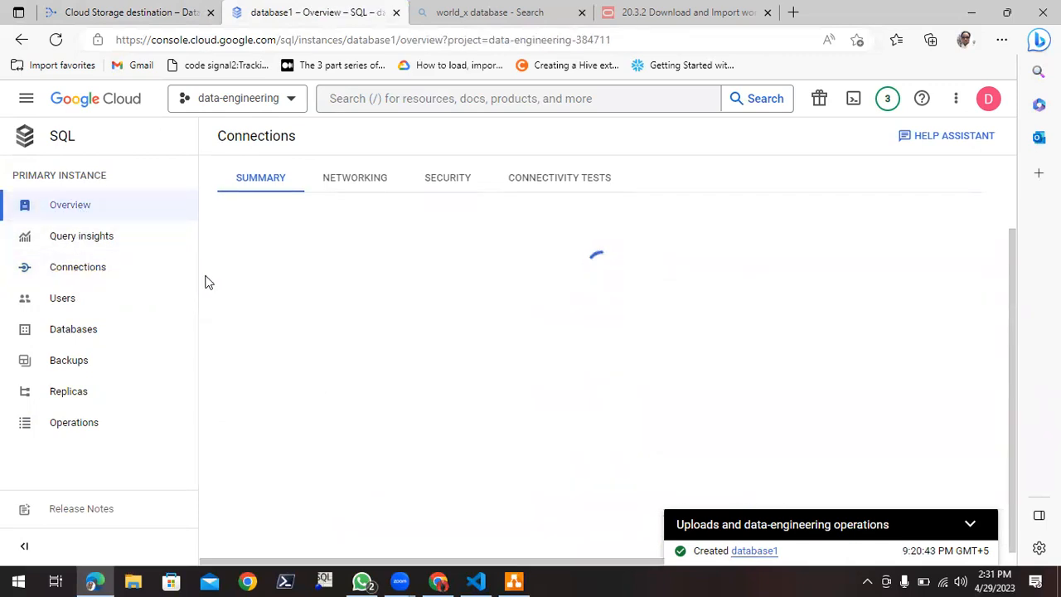
scroll(533, 332, "down", 10)
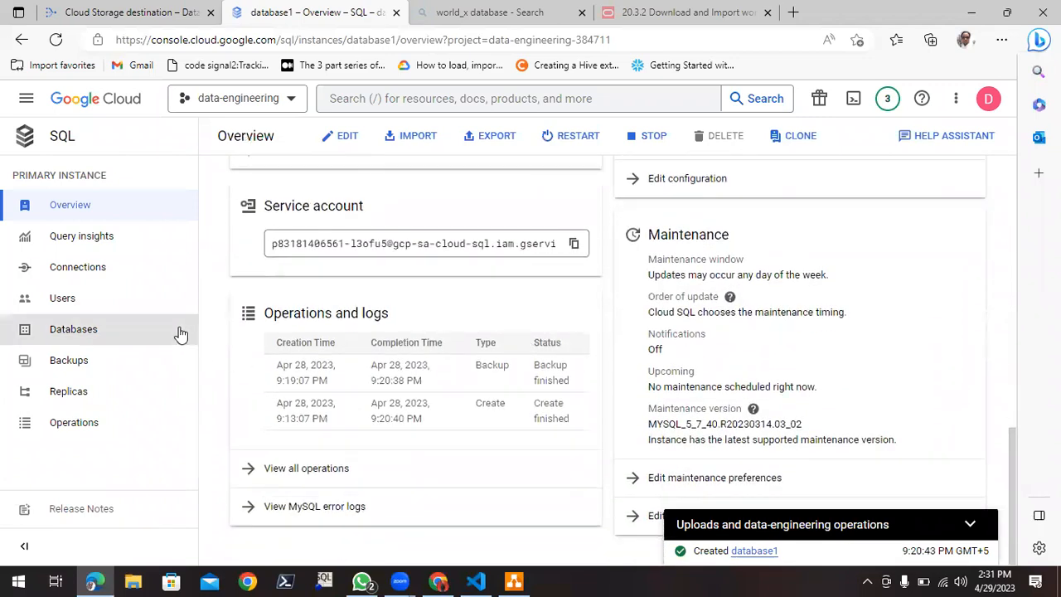
- Open database1 for editing and expand its connection settings to show the authorized networks
left_click(345, 138)
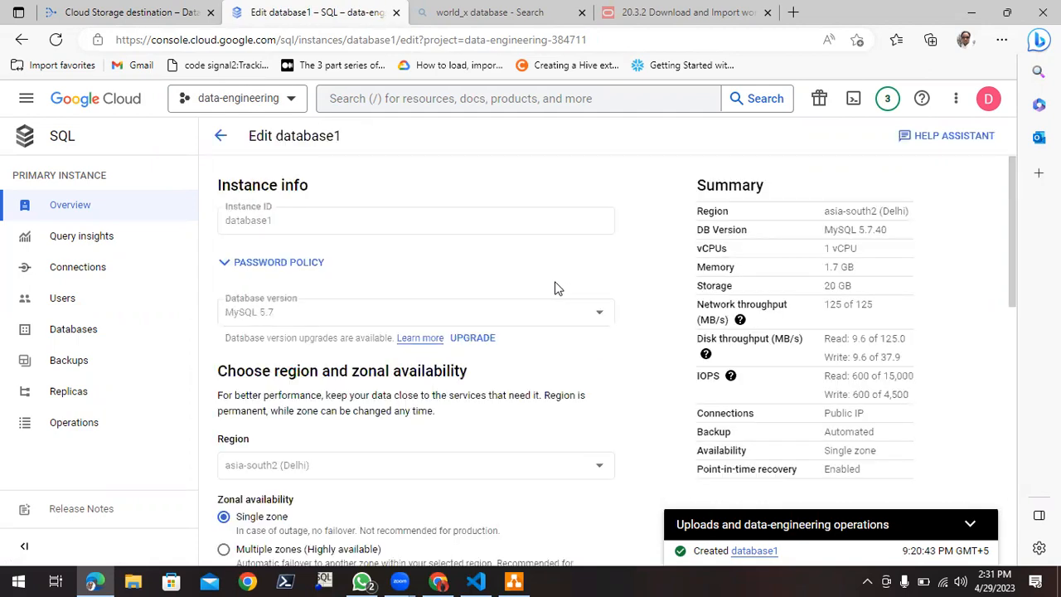
scroll(448, 327, "down", 4)
scroll(449, 325, "down", 4)
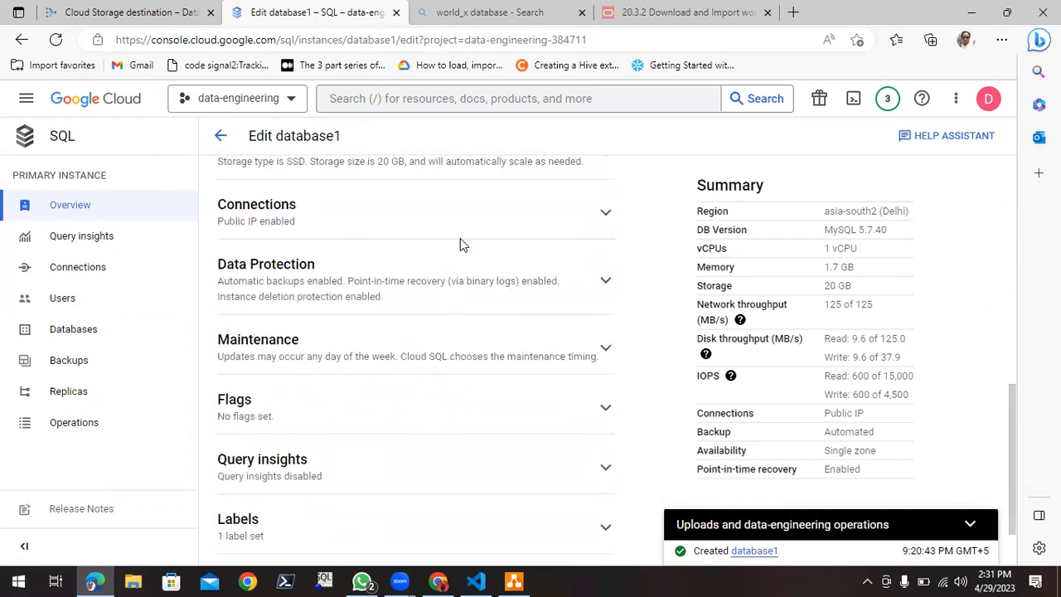
scroll(461, 240, "down", 2)
scroll(461, 240, "up", 3)
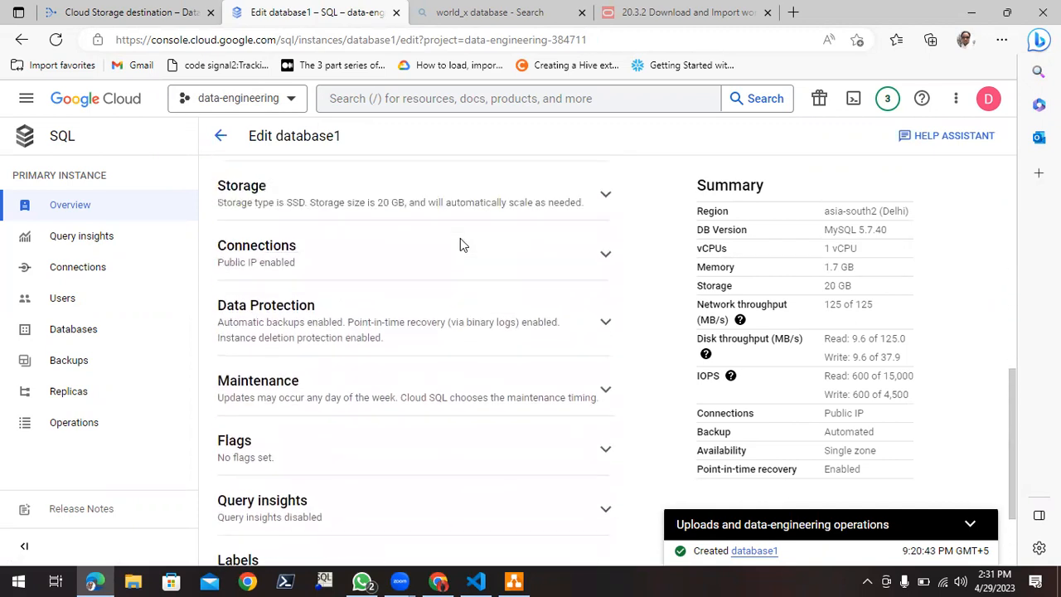
scroll(460, 240, "up", 1)
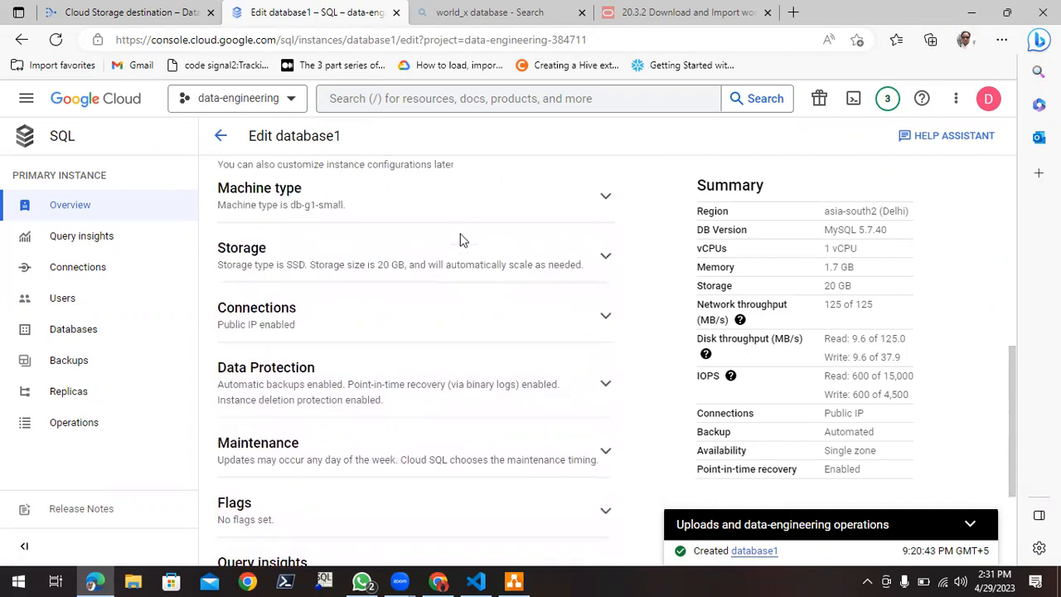
left_click(439, 332)
scroll(582, 324, "down", 3)
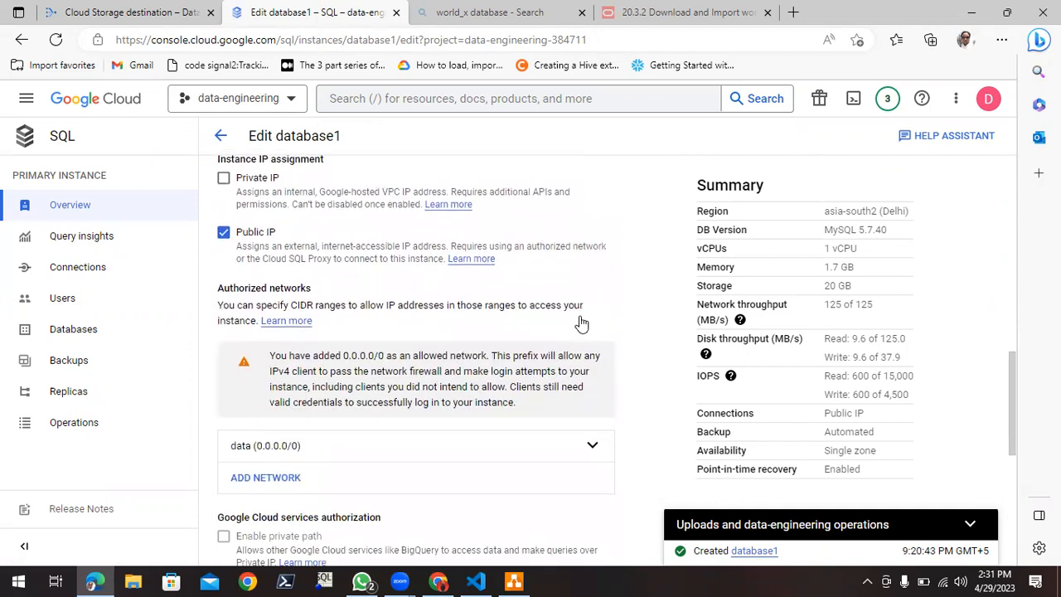
- Add an authorized network named datastream to database1 and paste all the copied Delhi Datastream IPs as its network
left_click(282, 479)
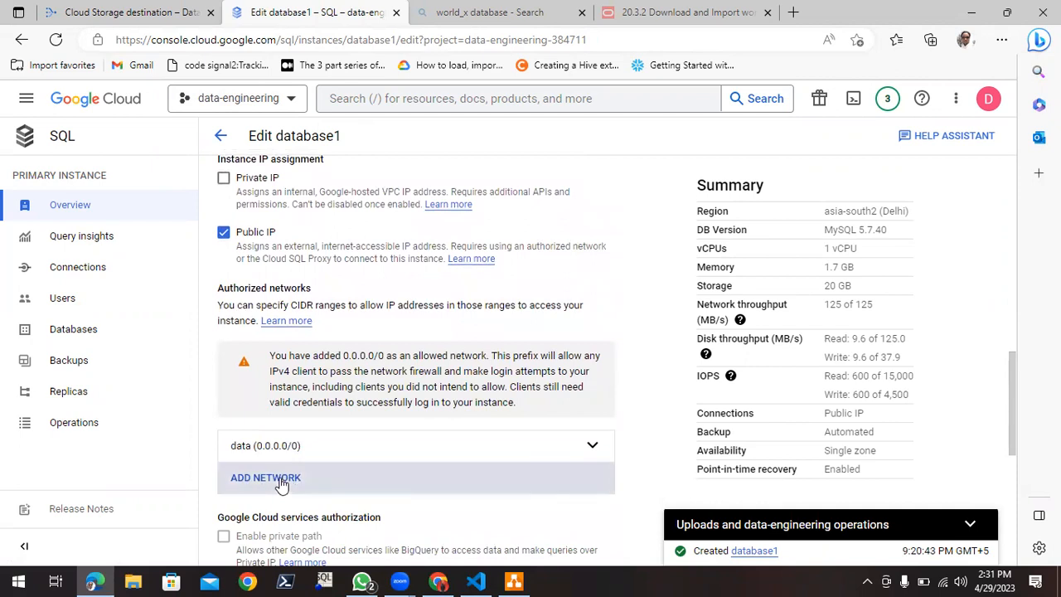
scroll(448, 401, "down", 3)
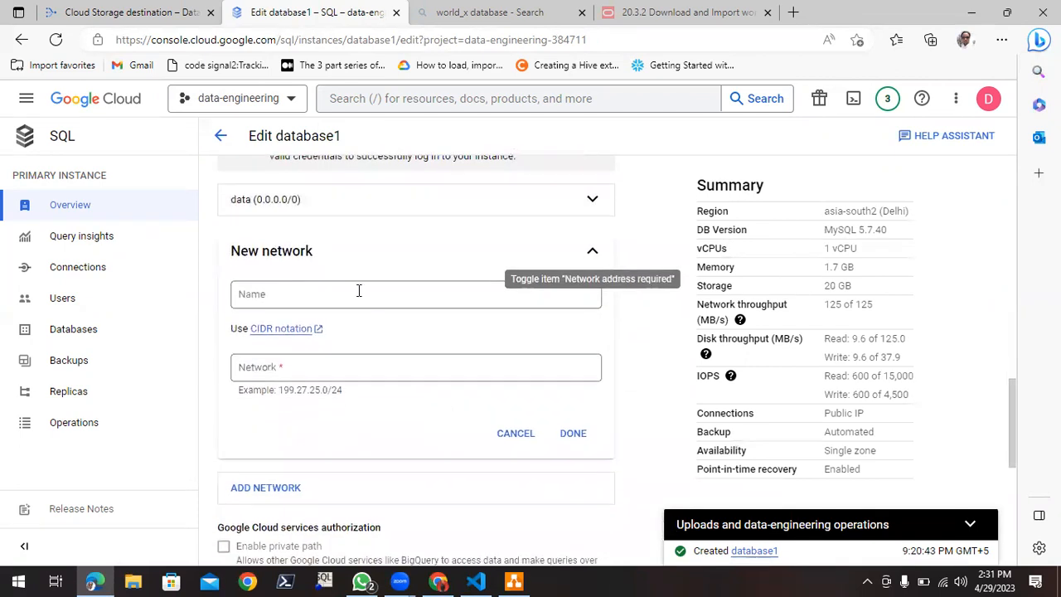
left_click(359, 292)
type("da")
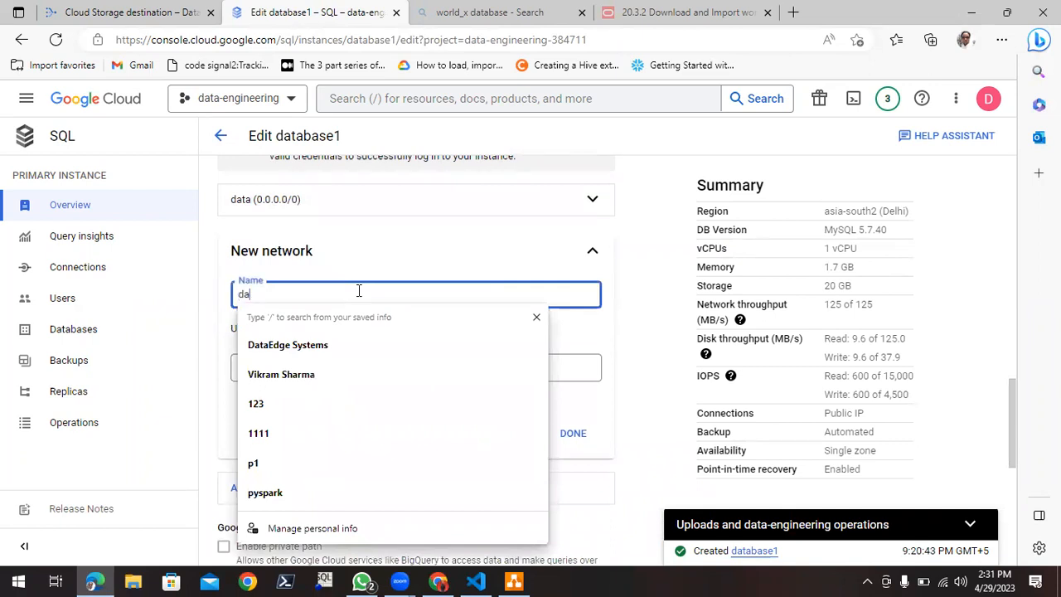
type("tastream")
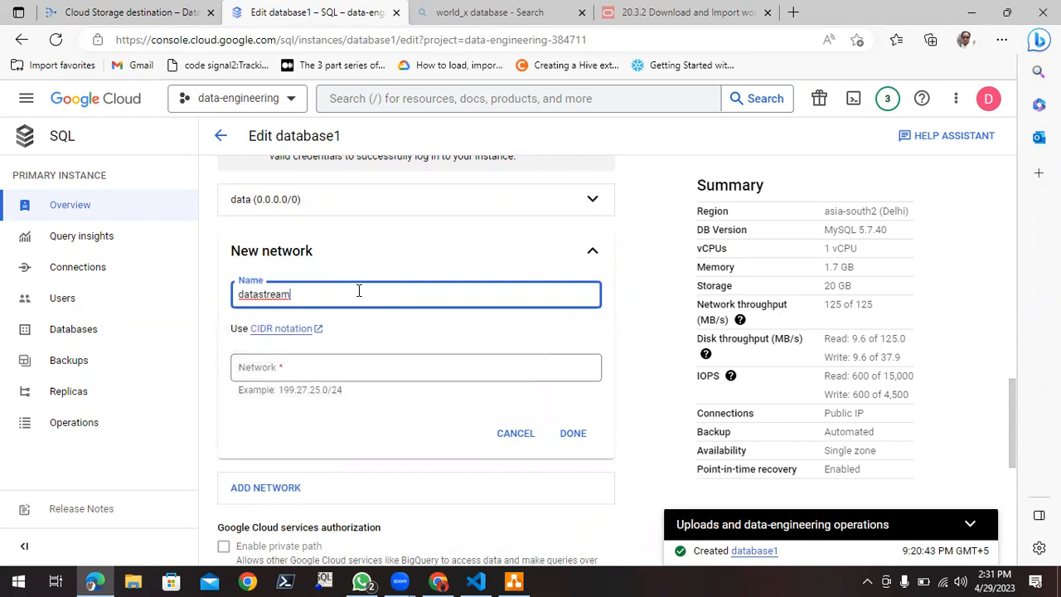
left_click(334, 371)
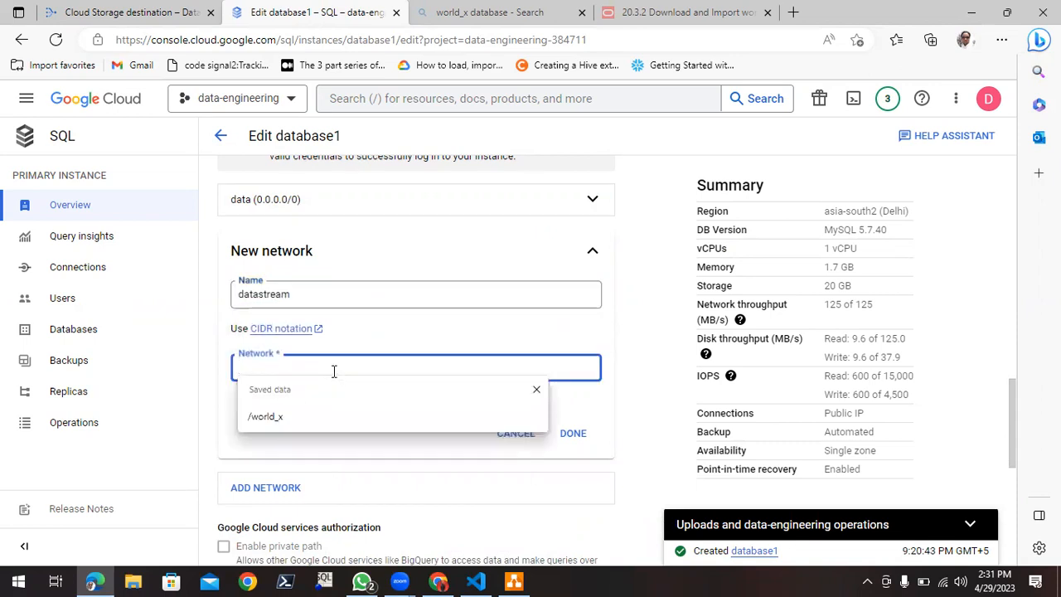
type("34.131.78.219, 34.131.40.9, 34.131.201.63, 34.131.211.247, 34.131.180.63")
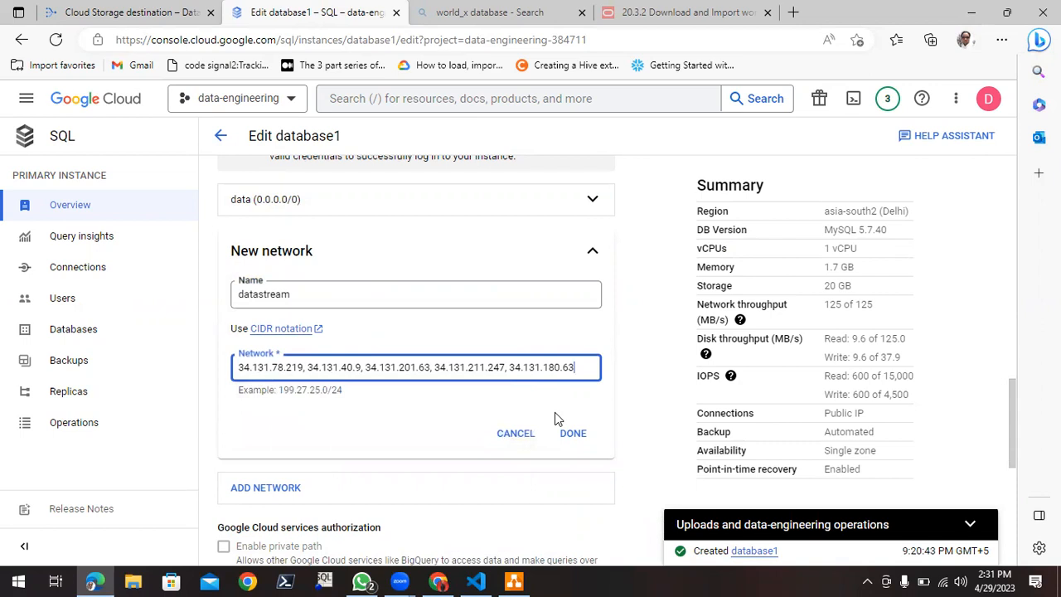
- Trim the network value to the single address 34.131.78.219, compare it with the Datastream IP list, and finish the network entry
key("shift+Left")
key("shift+Left")
key("shift+Left")
key("shift+Left")
key("shift+Left")
key("shift+Left")
key("shift+Left")
key("shift+Left")
key("shift+Left")
key("shift+Left")
key("shift+Left")
key("shift+Left")
key("shift+Left")
key("shift+Left")
key("shift+Left")
key("shift+Left")
key("shift+Left")
key("shift+Left")
key("shift+Left")
key("shift+Left")
key("shift+Left")
key("shift+Left")
key("shift+Left")
key("shift+Left")
key("shift+Left")
key("shift+Left")
key("shift+Left")
key("shift+Left")
key("shift+Left")
key("shift+Left")
key("shift+Left")
key("shift+Left")
key("shift+Left")
key("shift+Left")
key("shift+Left")
key("shift+Left")
key("shift+Left")
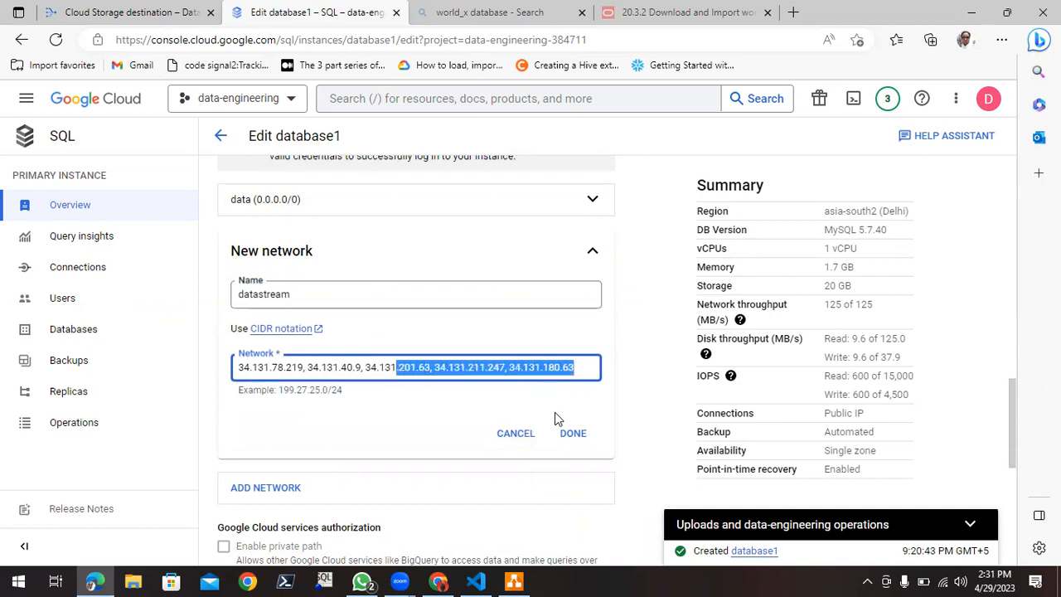
key("shift+Left")
key("shift+Left")
key("shift+Left")
key("shift+Left")
key("shift+Left")
key("shift+Left")
key("shift+Left")
key("shift+Left")
key("shift+Left")
key("shift+Left")
key("shift+Left")
key("shift+Left")
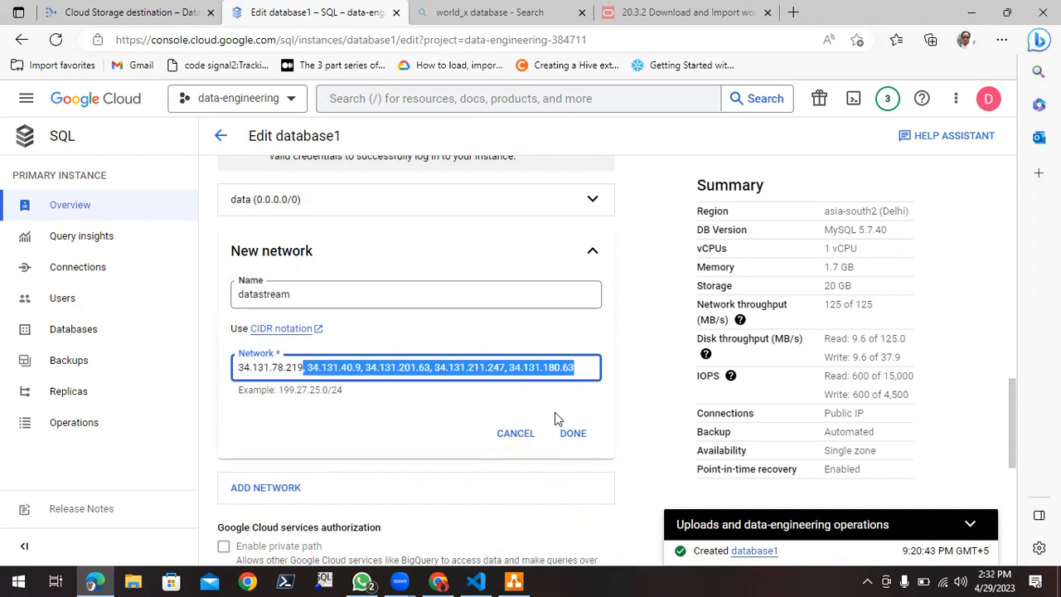
key("BackSpace")
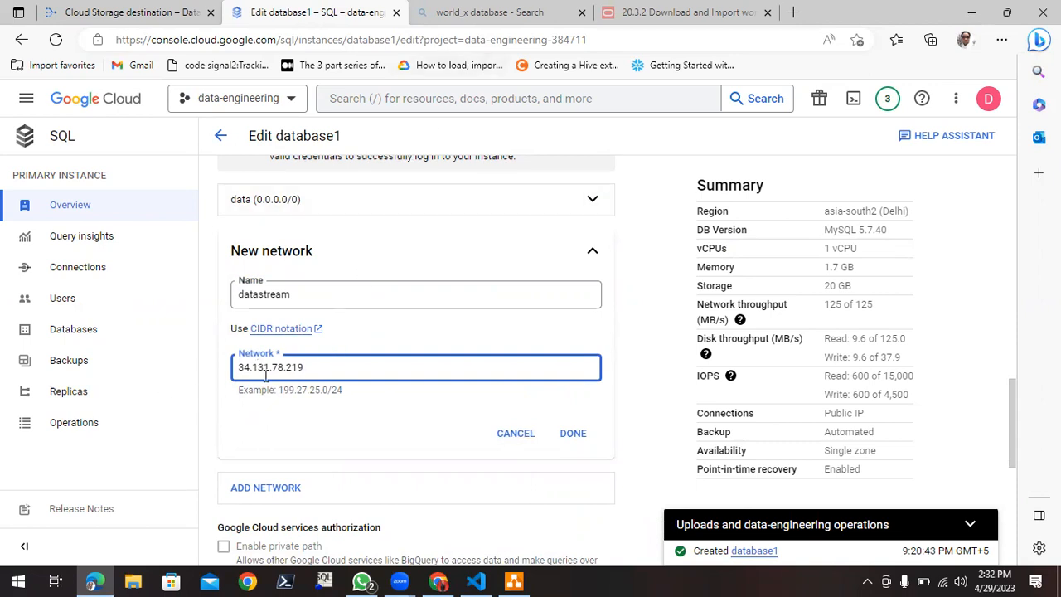
left_click(158, 12)
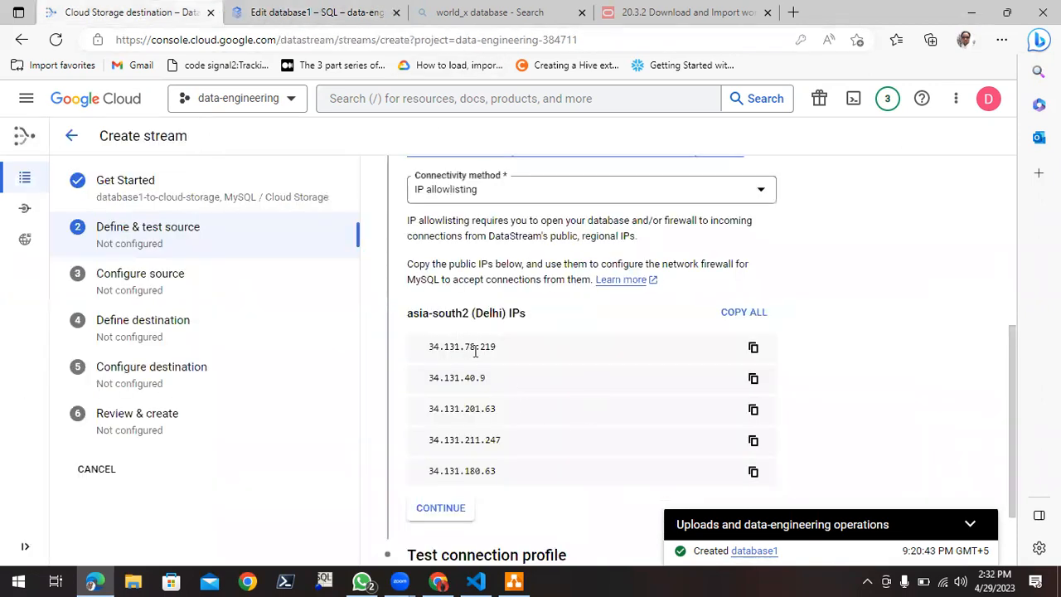
left_click(331, 10)
left_click(282, 371)
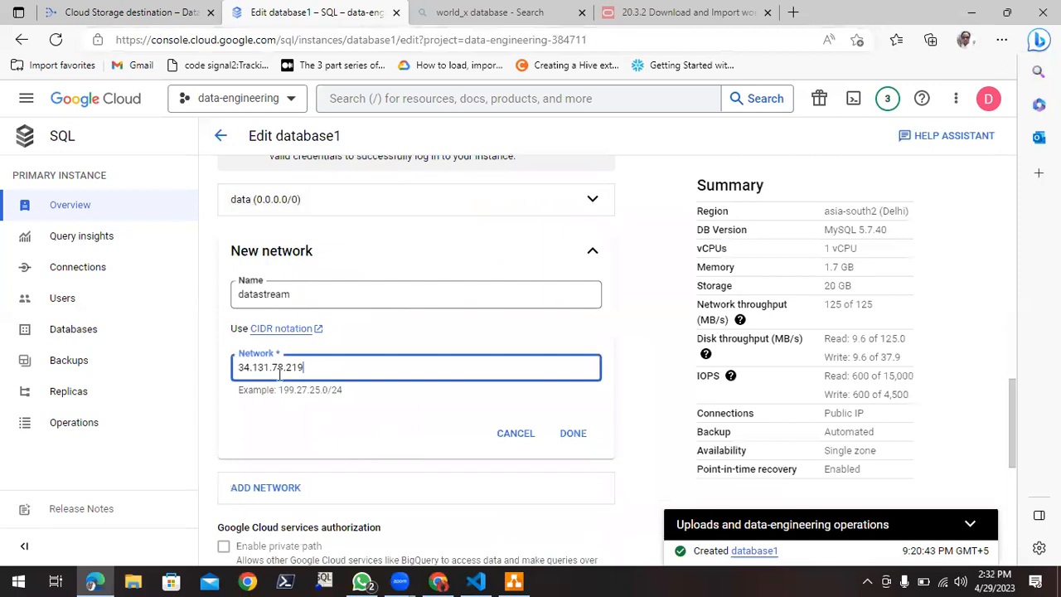
left_click(572, 433)
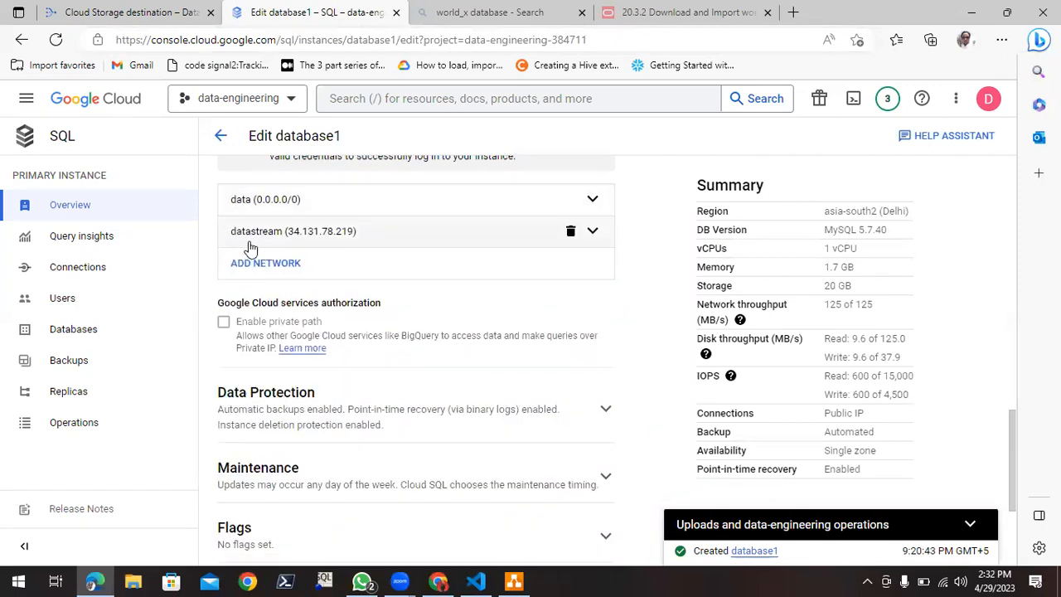
- Save the edited configuration of database1 and dismiss the notification
scroll(435, 328, "down", 3)
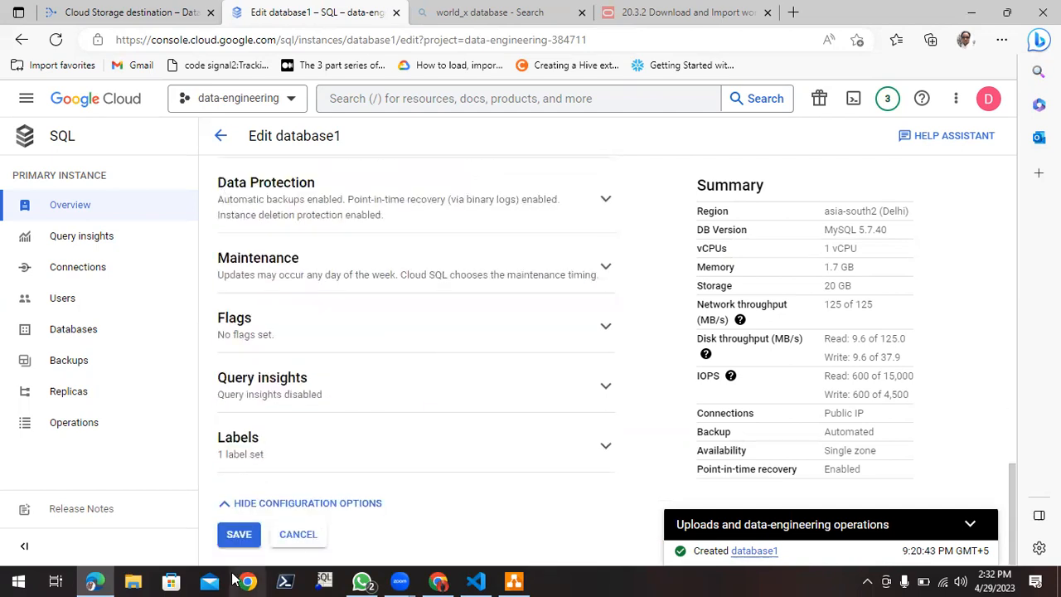
left_click(240, 537)
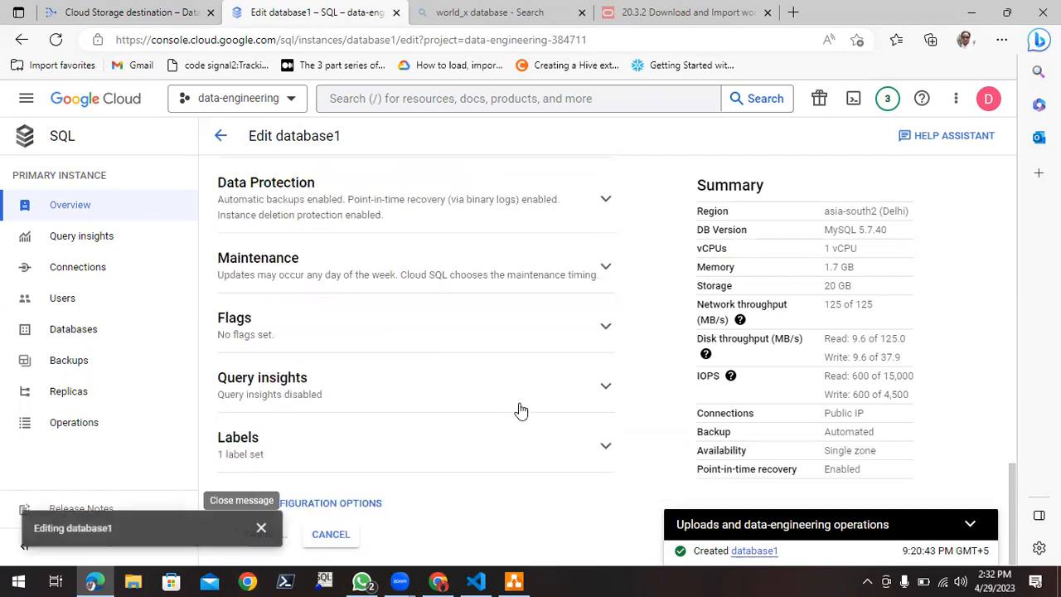
left_click(263, 530)
- Return to the Datastream stream setup, continue past the IP allowlisting method, and run the connectivity test to the MySQL source
left_click(124, 12)
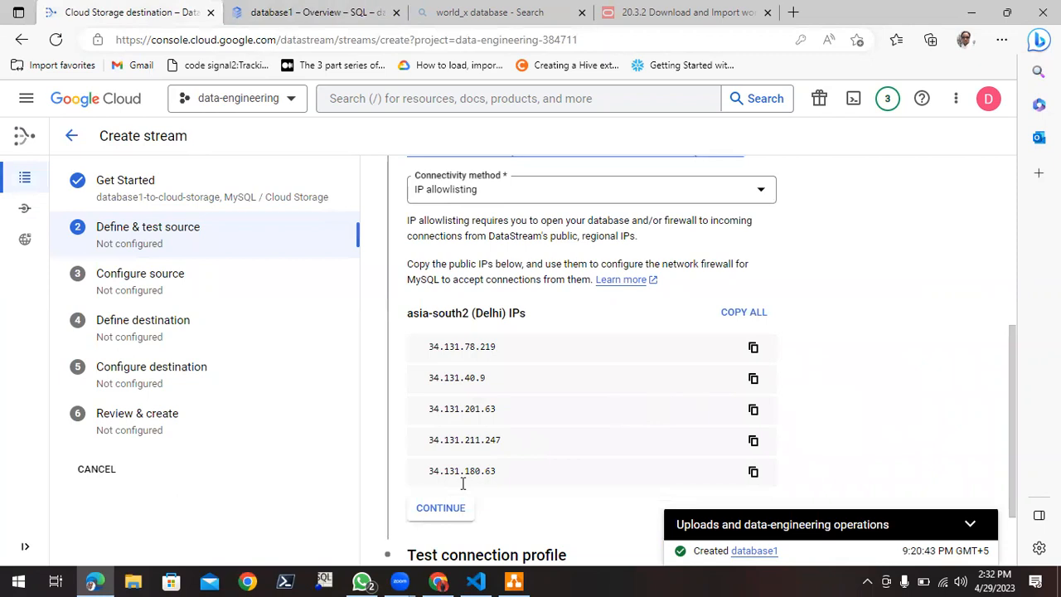
left_click(447, 507)
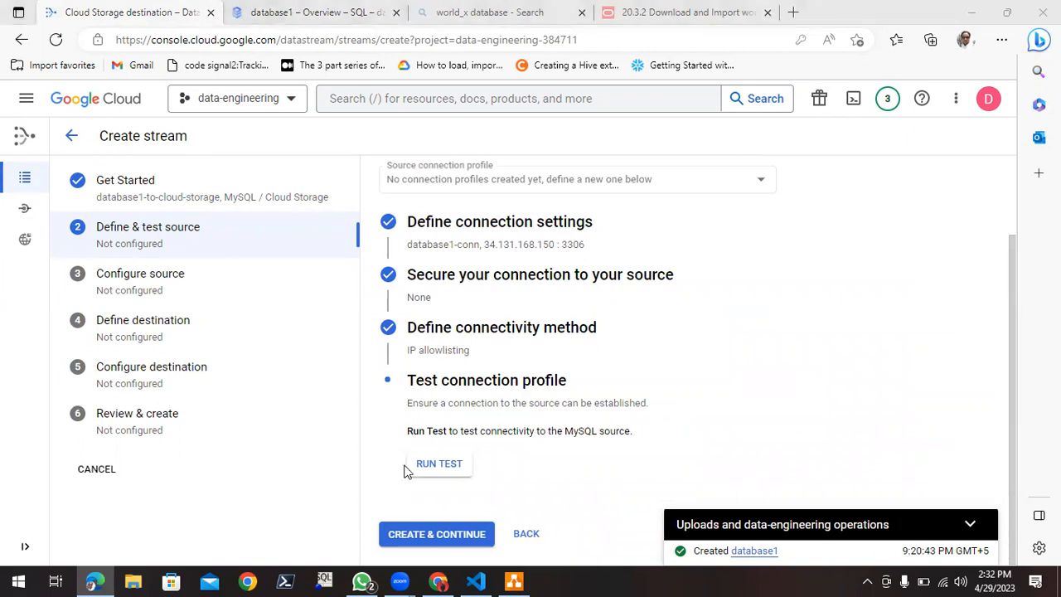
left_click(459, 476)
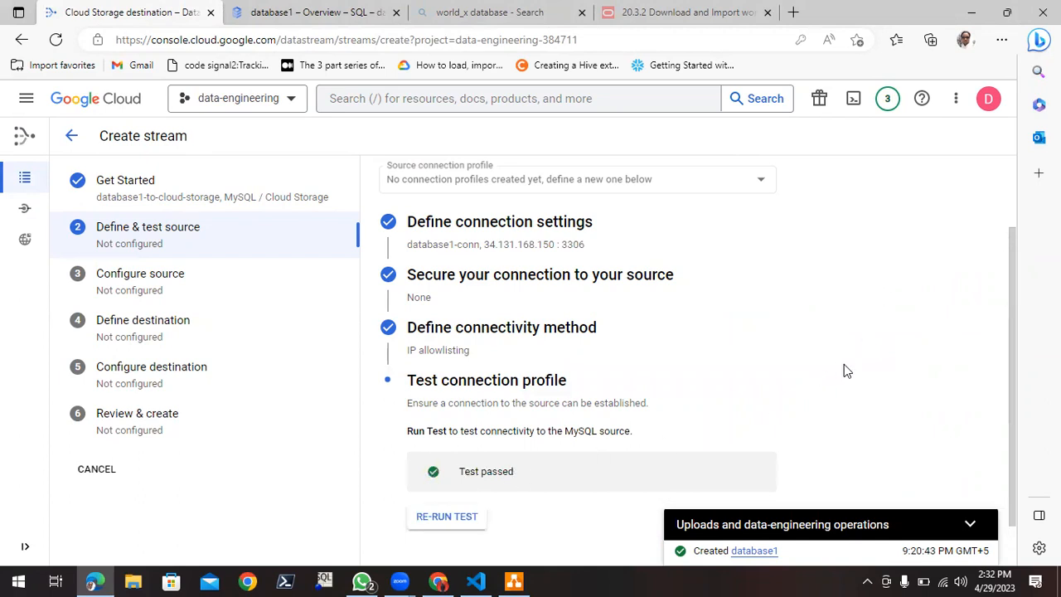
- Create the source connection profile and keep Specific schemas and tables as the objects to include in the stream
scroll(844, 365, "down", 1)
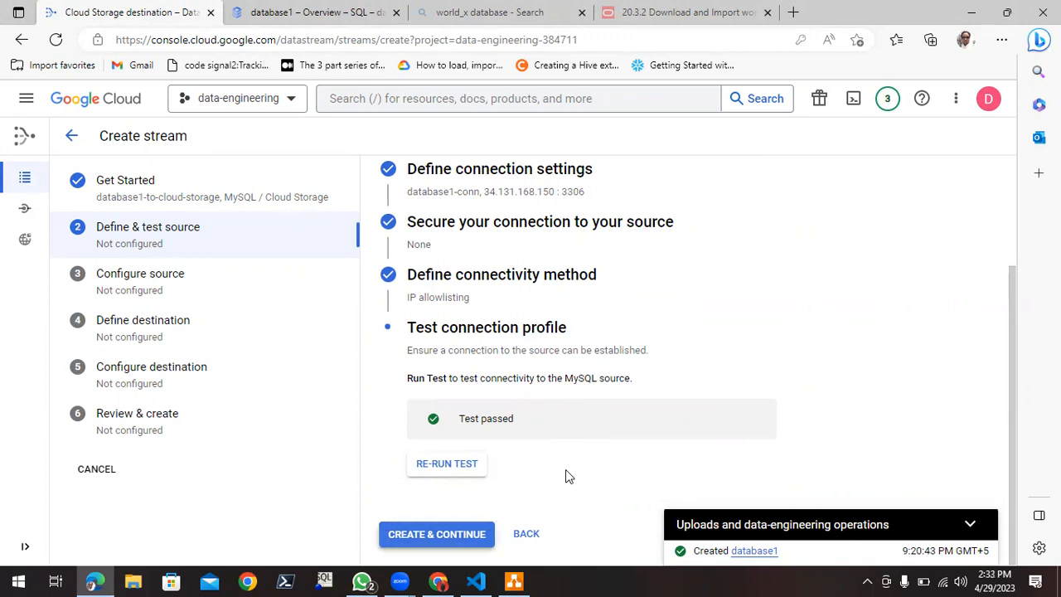
left_click(448, 535)
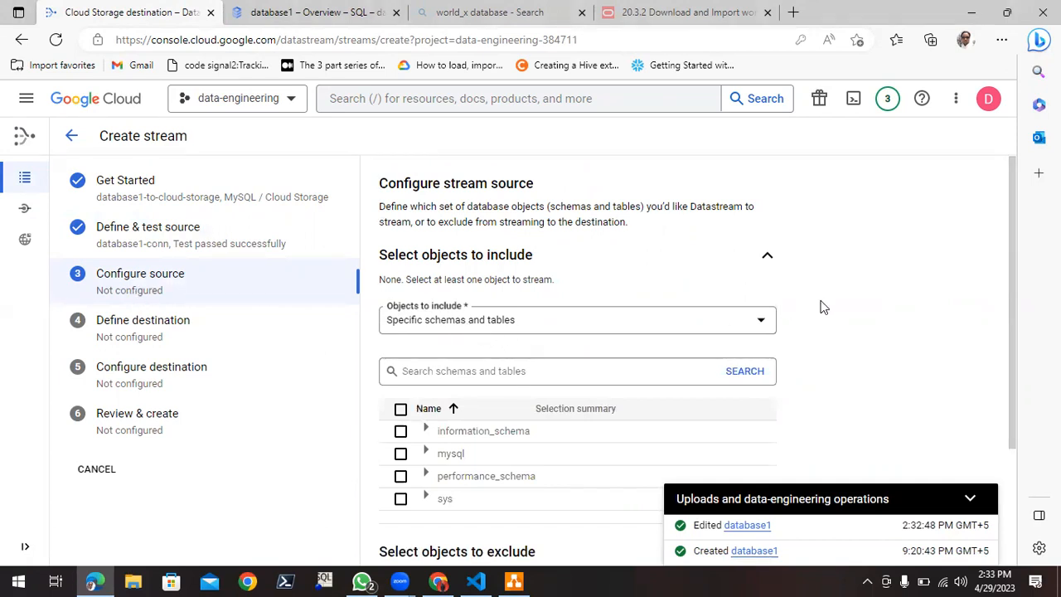
scroll(821, 306, "down", 2)
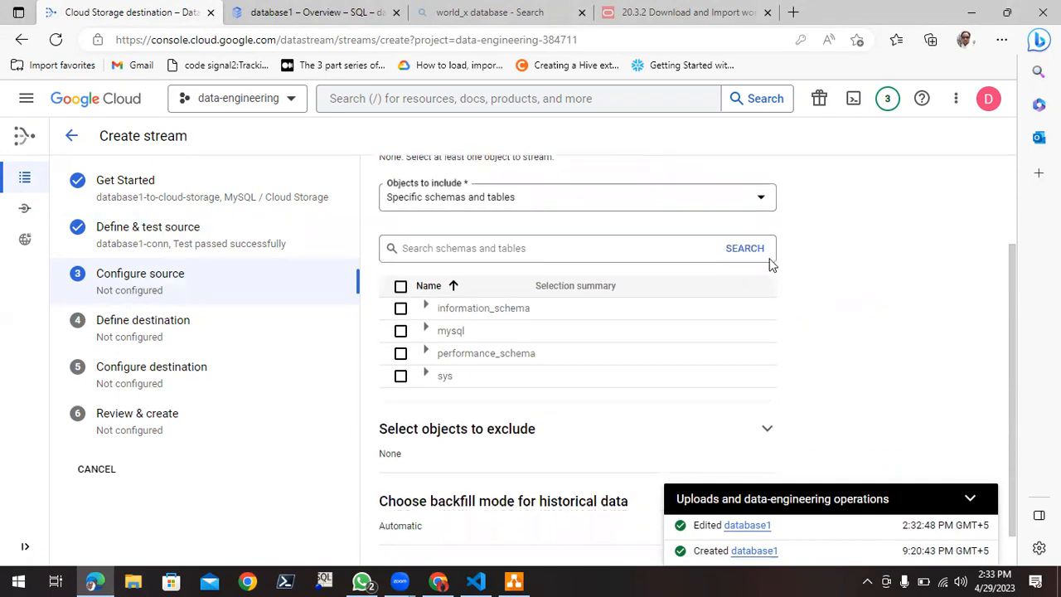
left_click(474, 199)
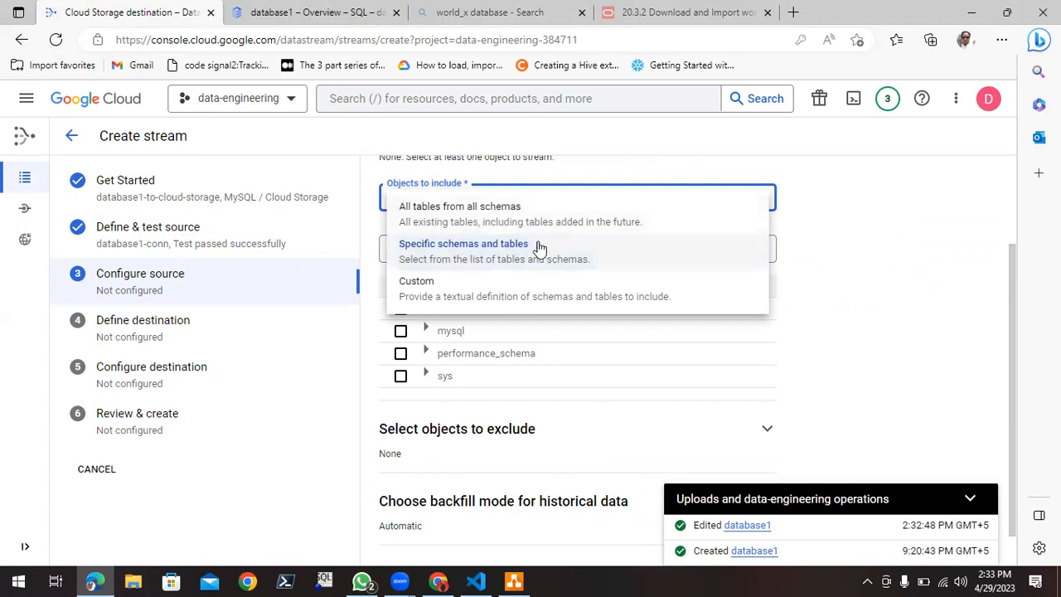
left_click(477, 256)
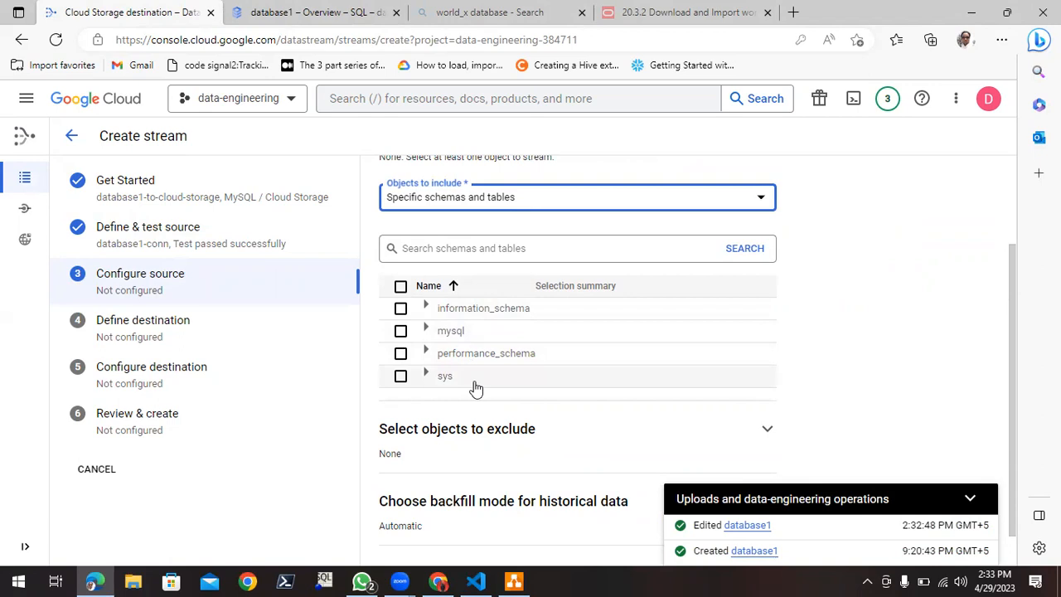
- Switch from the world_x database search results to Oracle's download page and get world_x-db.zip, keeping the file despite the security warning
left_click(481, 11)
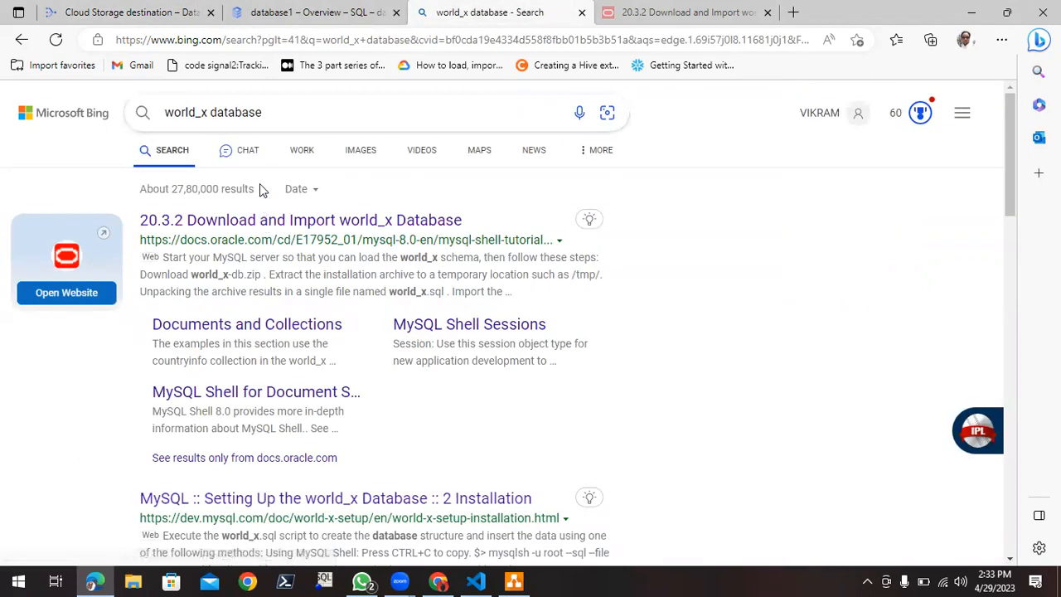
left_click_drag(164, 112, 277, 112)
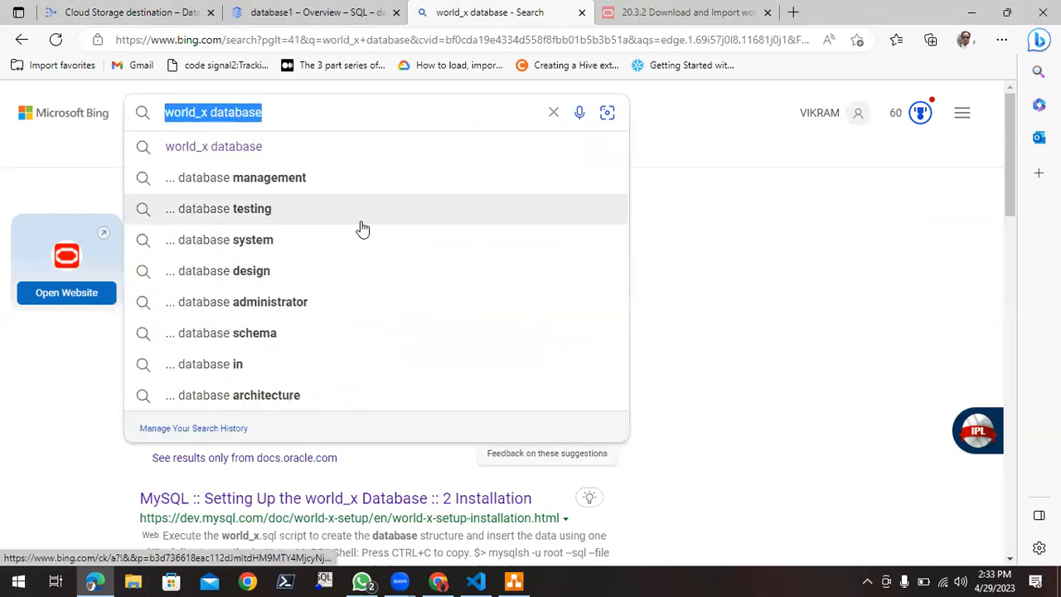
left_click(796, 280)
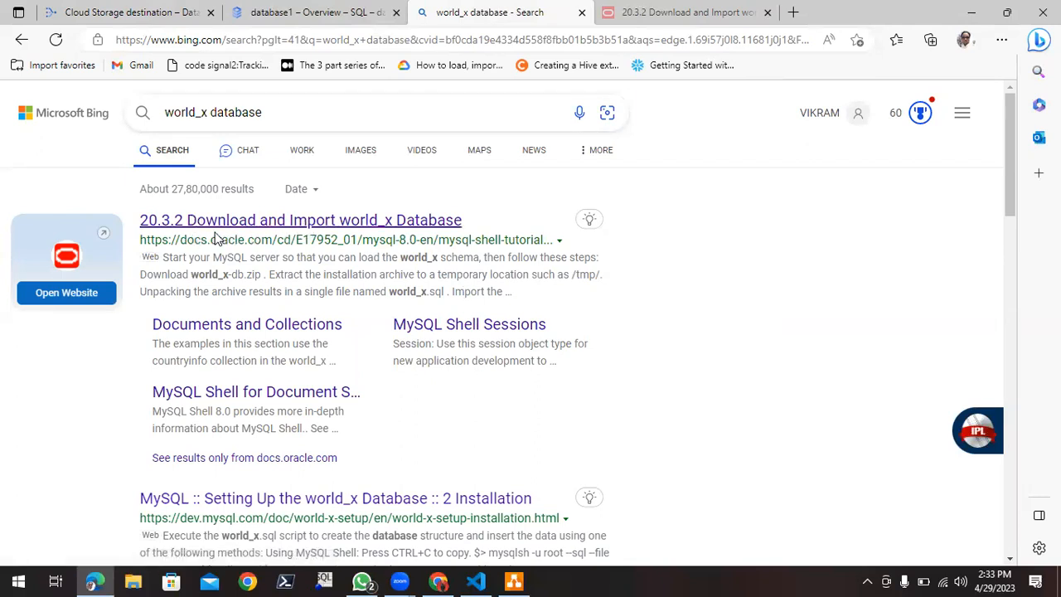
left_click(658, 12)
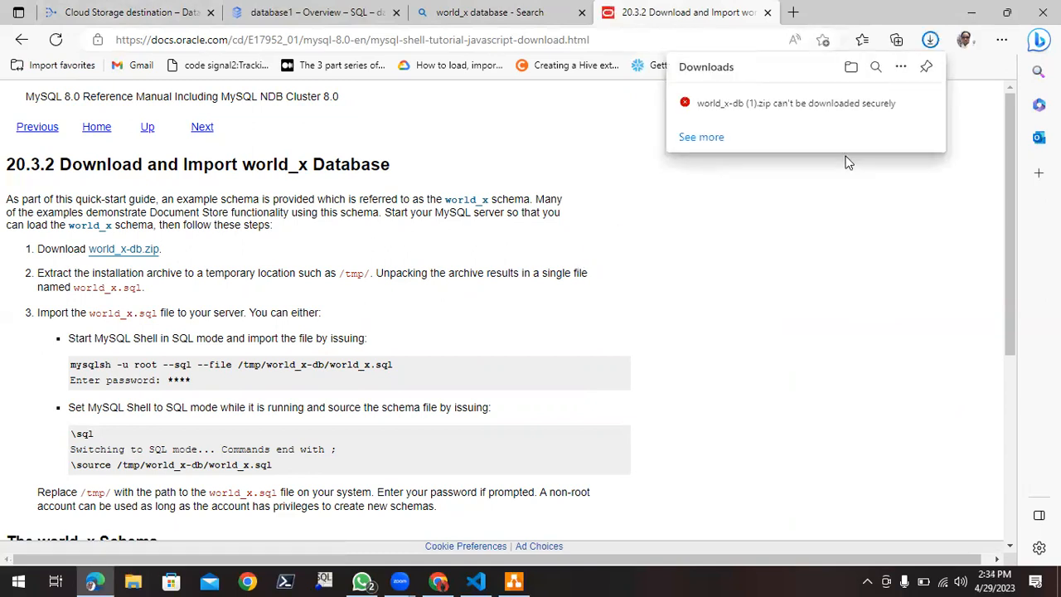
left_click(913, 109)
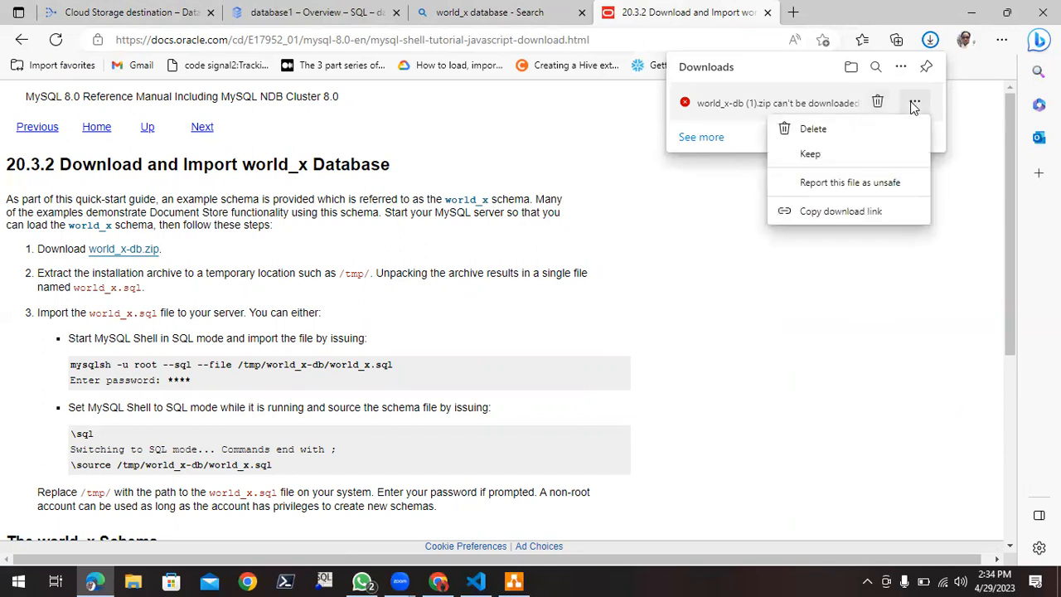
left_click(880, 156)
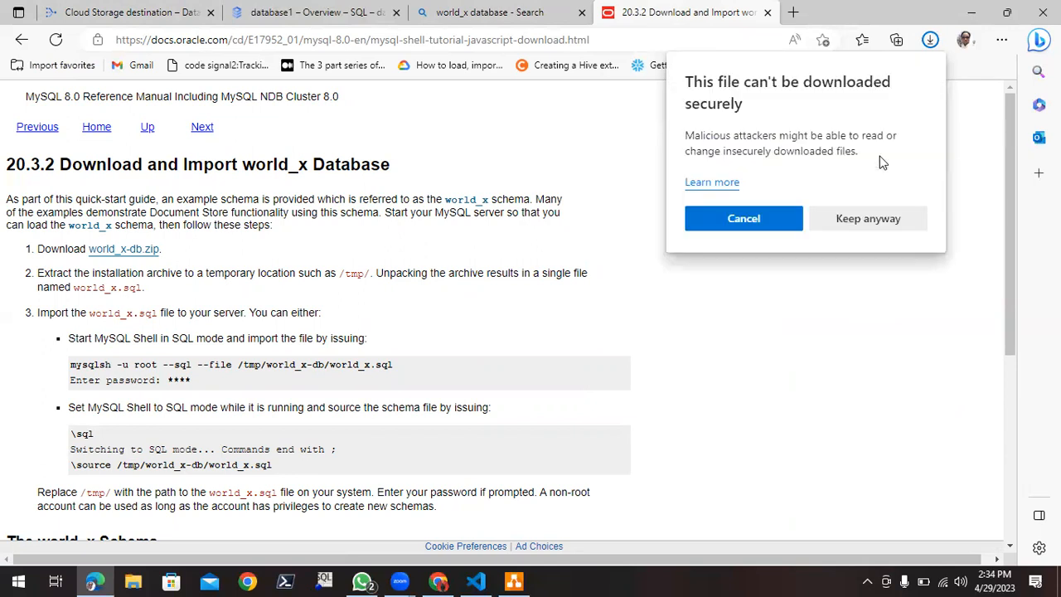
left_click(872, 222)
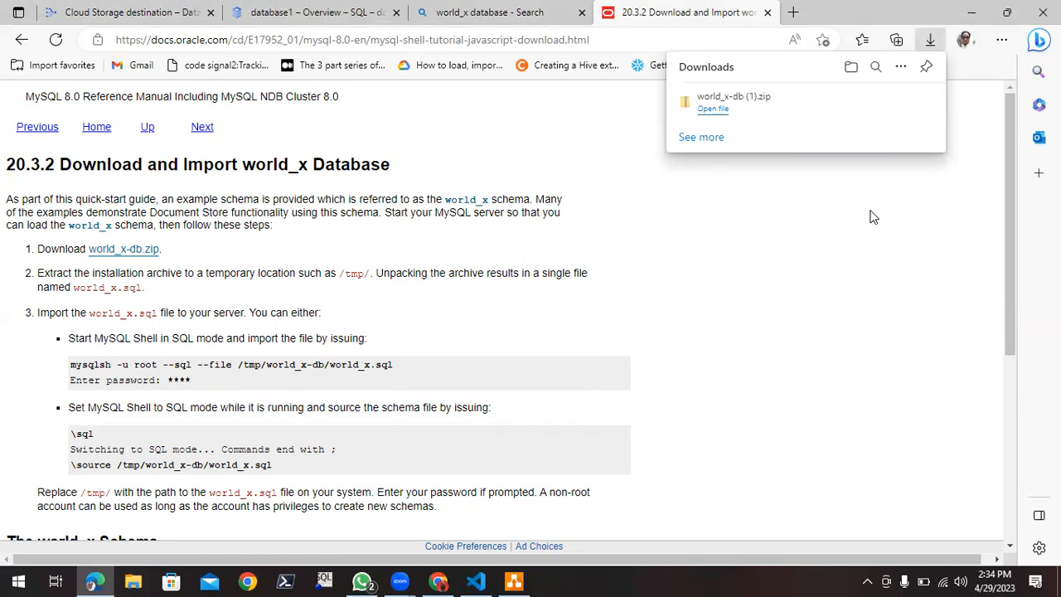
- Open the downloaded world_x-db (1).zip archive and select the world_x SQL file in its world_x-db folder
left_click(715, 109)
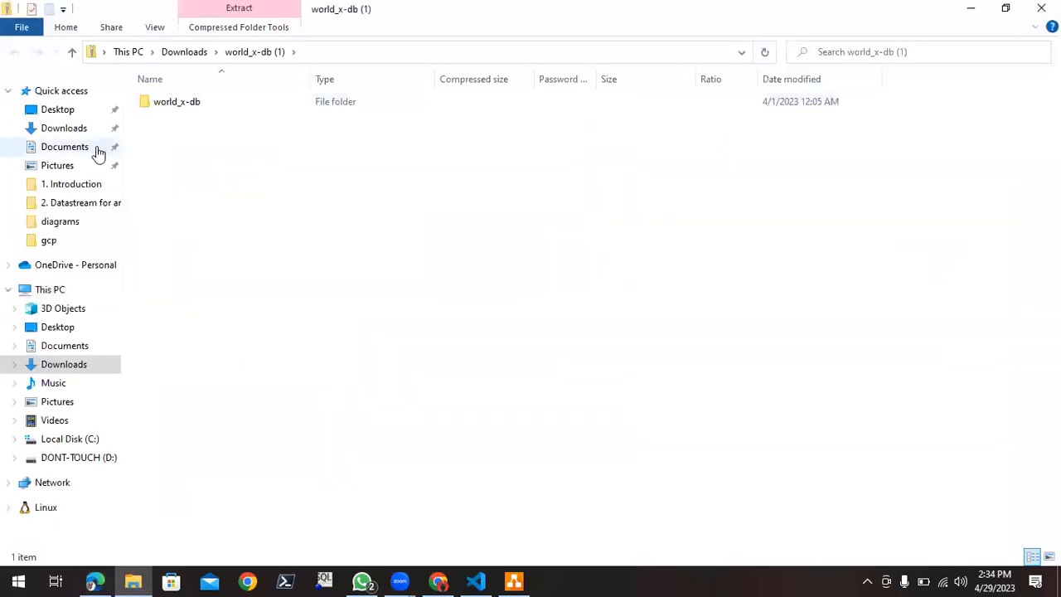
double_click(186, 110)
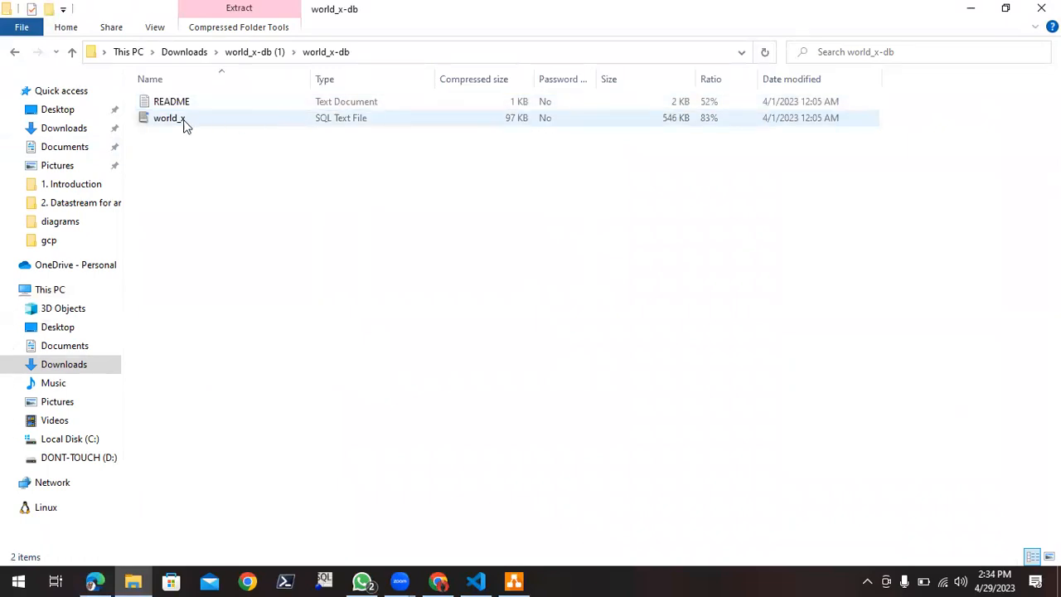
left_click(370, 120)
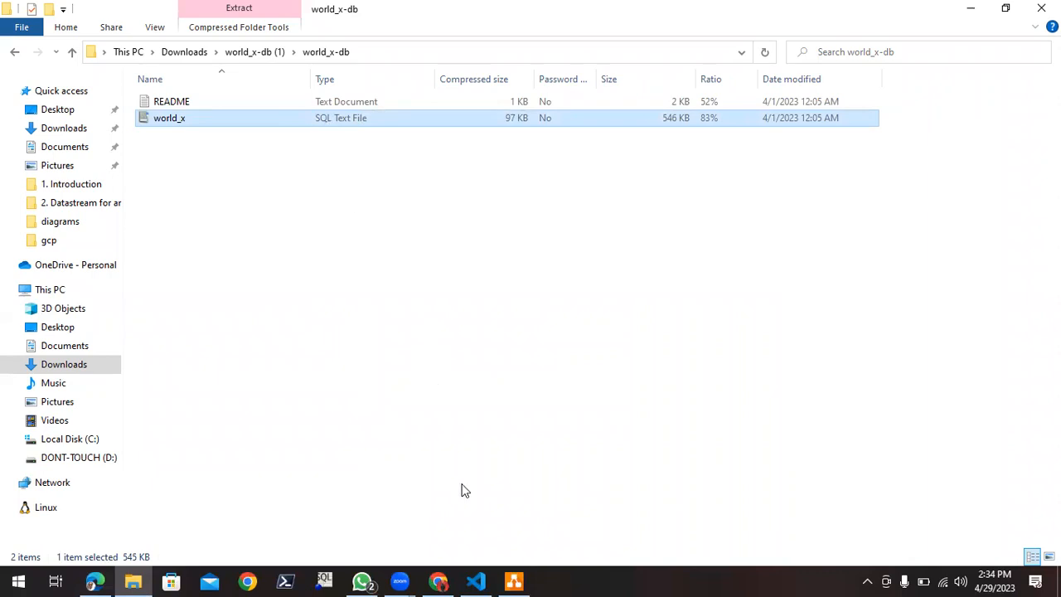
- Switch to Visual Studio Code and import the world_x SQL file from the Downloads folder into the GCP Cloud SQL connection
mouse_move(487, 580)
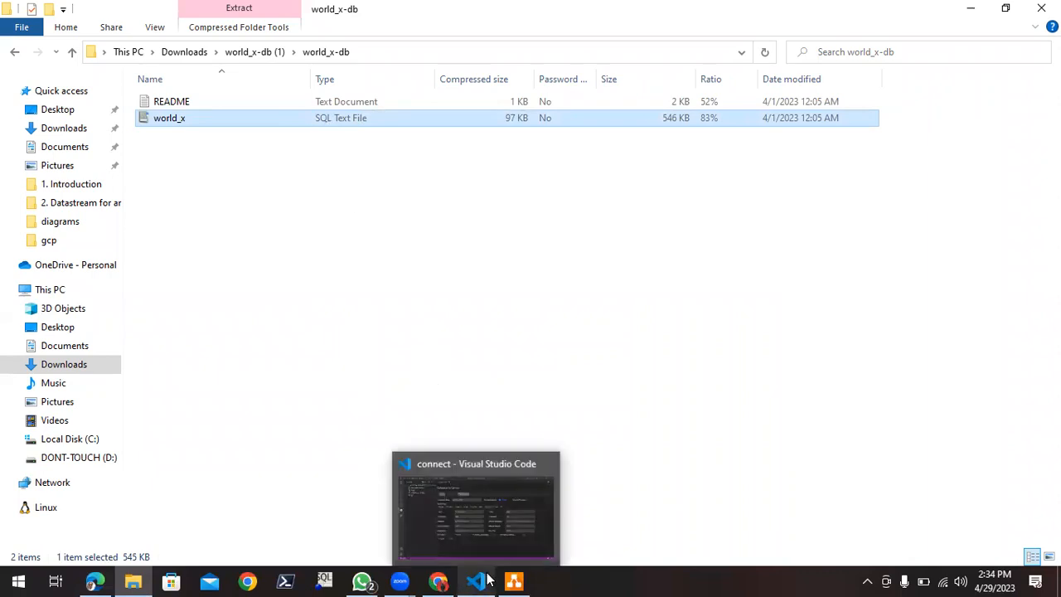
left_click(487, 581)
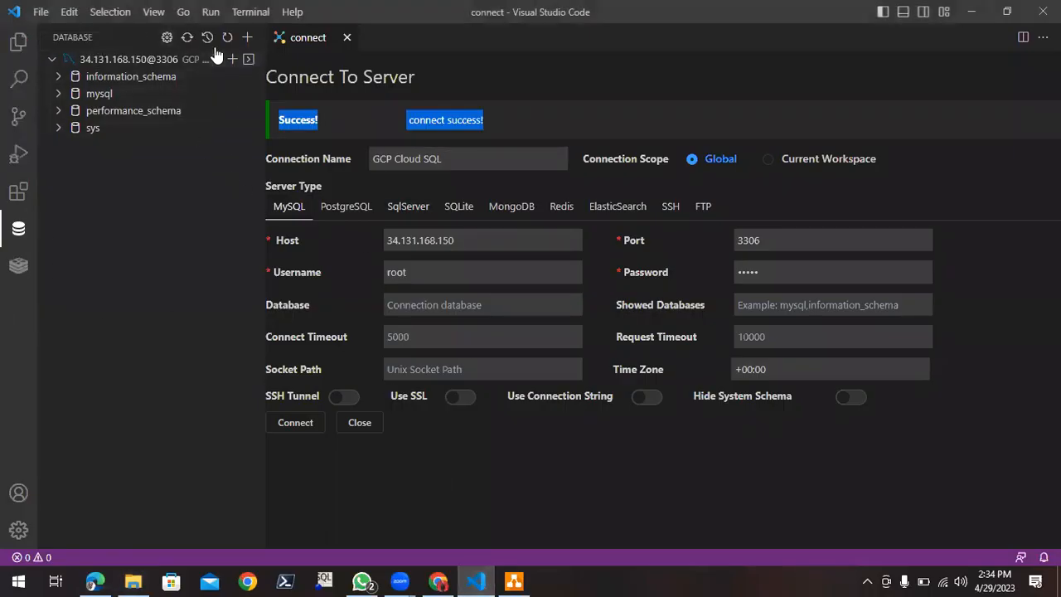
right_click(115, 65)
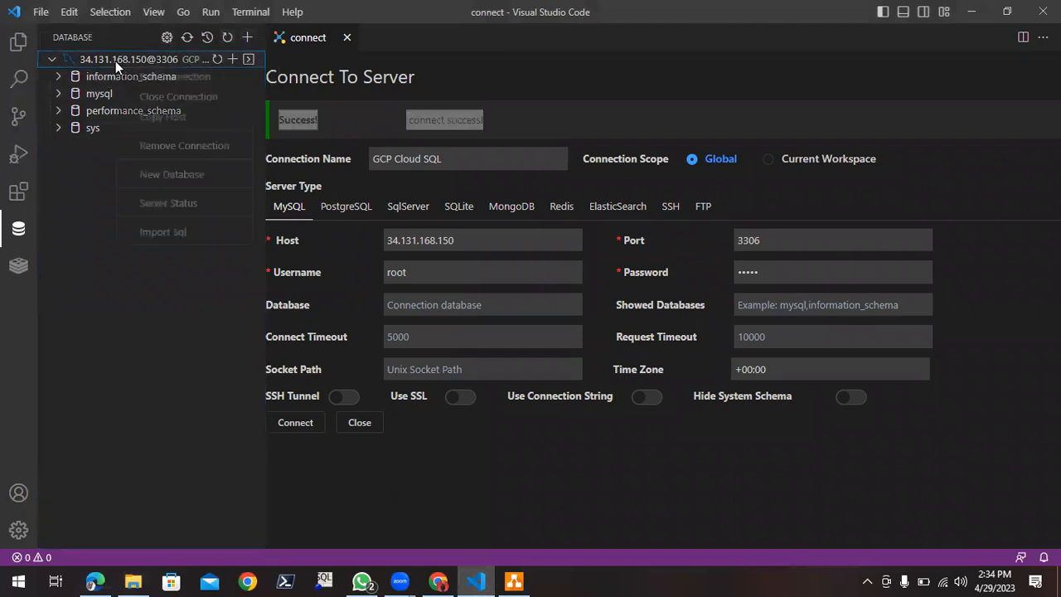
left_click(192, 241)
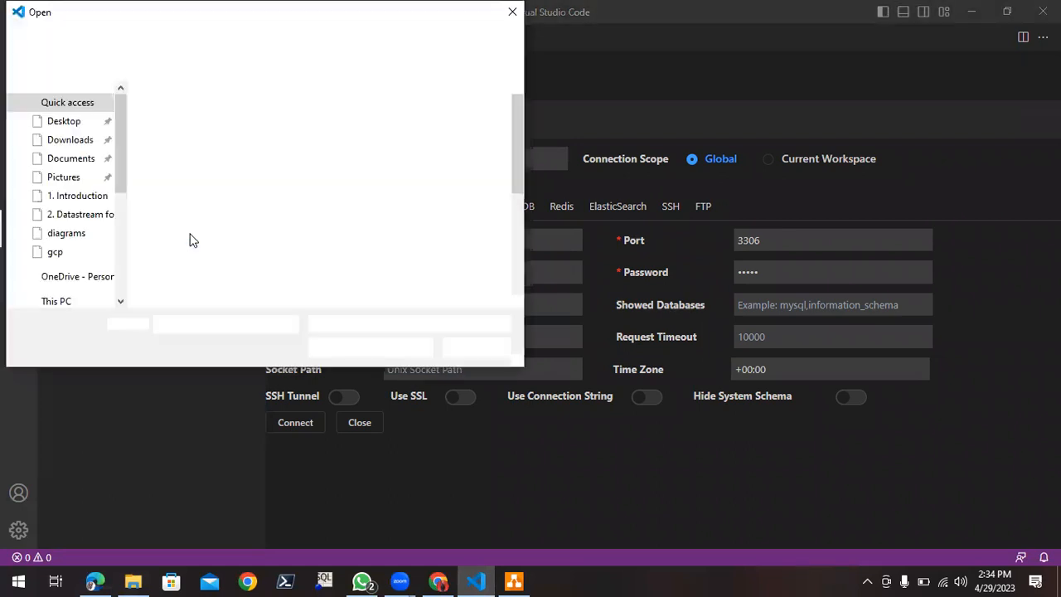
left_click(86, 144)
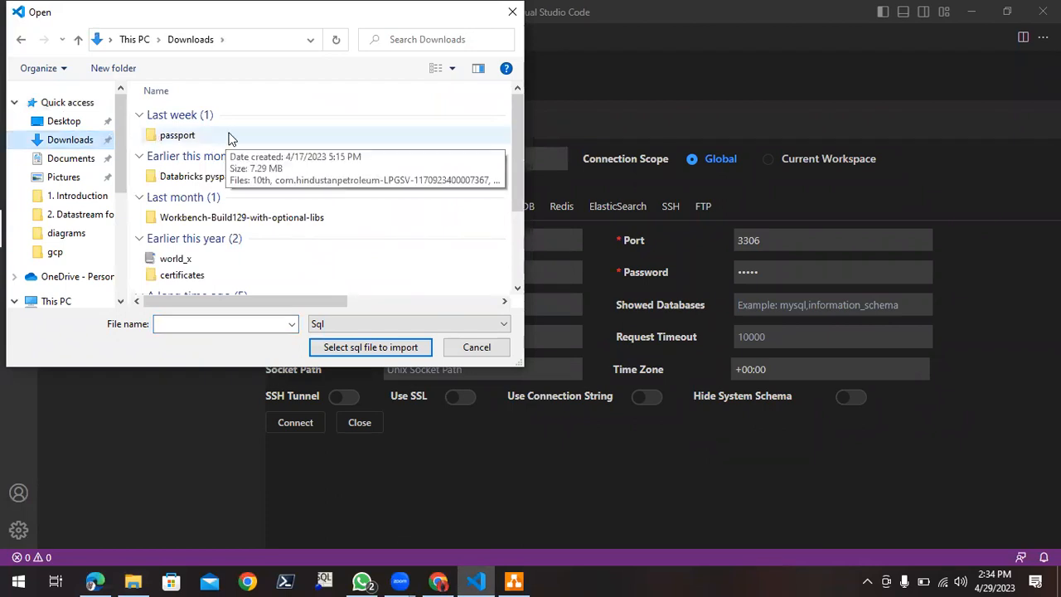
scroll(228, 136, "down", 2)
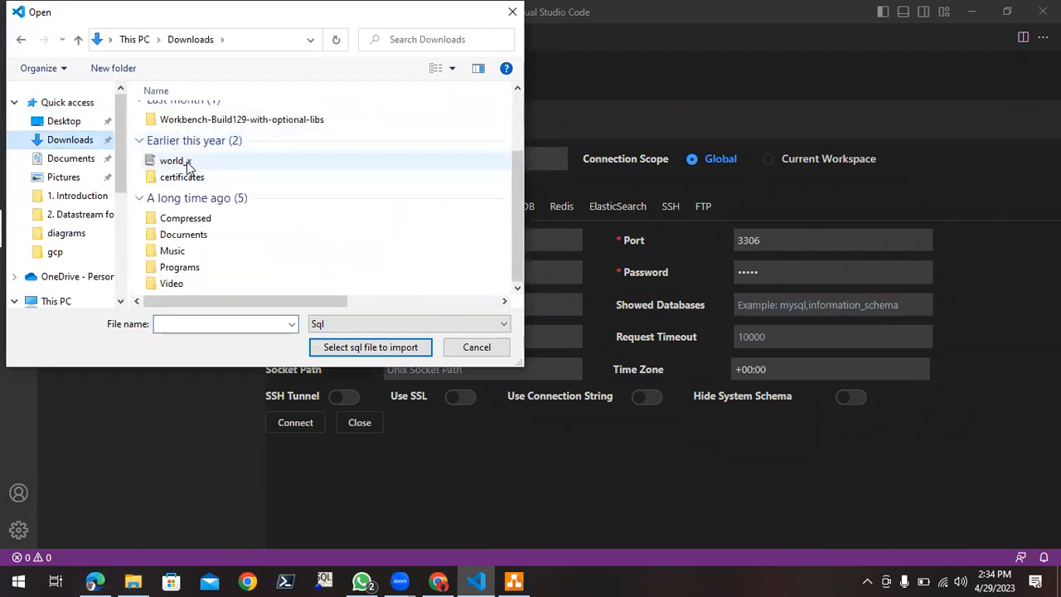
left_click(219, 164)
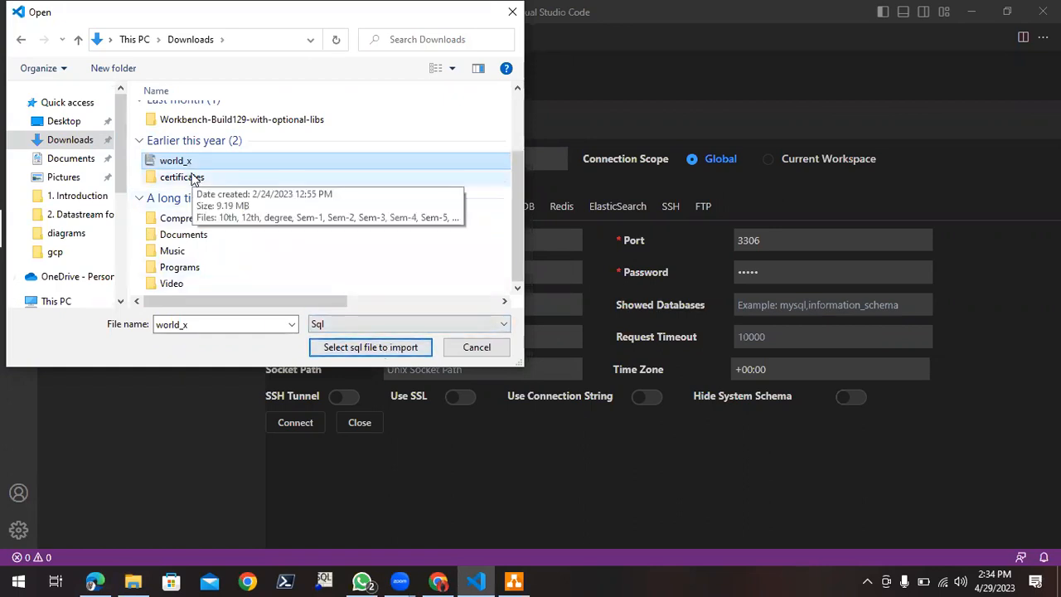
left_click(133, 581)
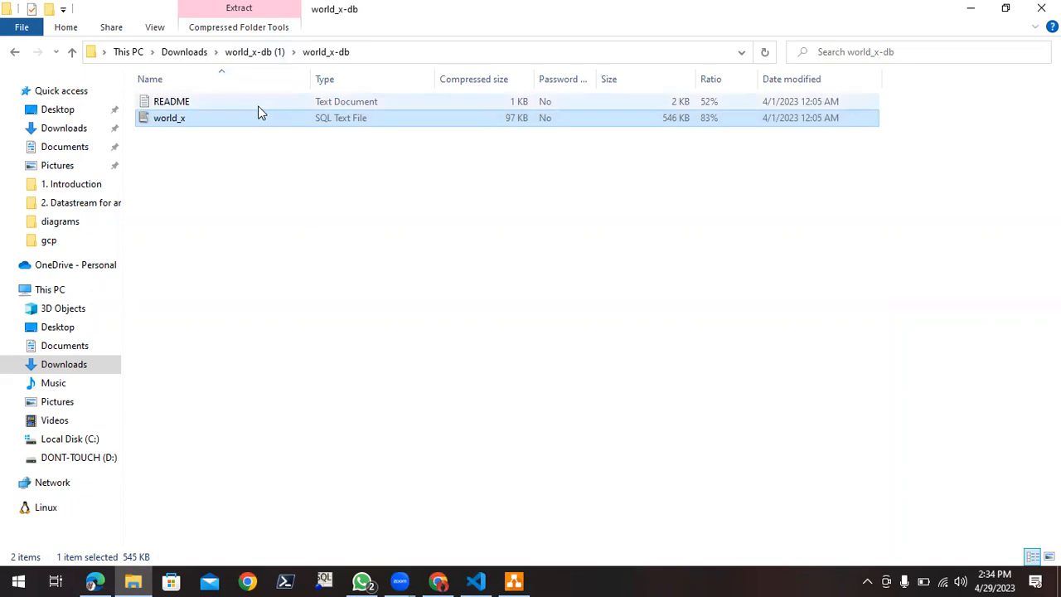
left_click(146, 578)
left_click(406, 348)
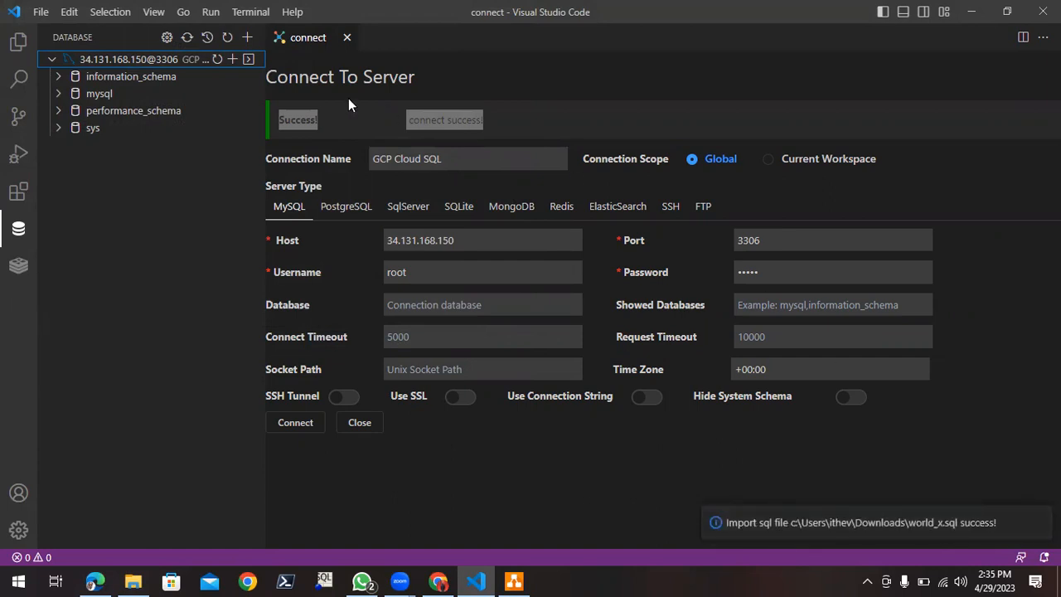
- Refresh the server connection, expand world_x to examine its tables, and check for world_x among database1's databases in the Google Cloud console
left_click(218, 63)
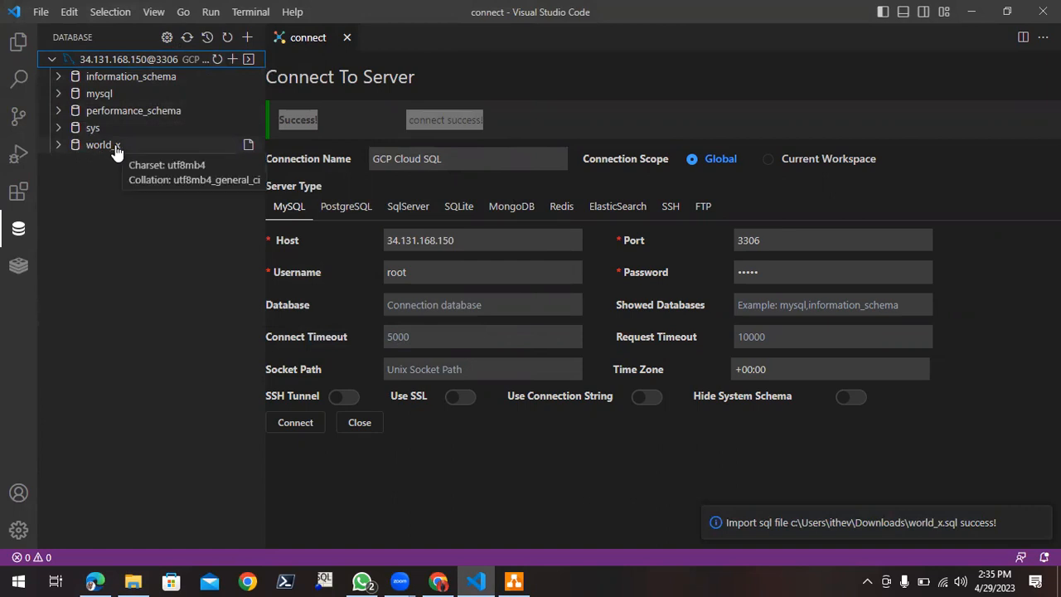
left_click(58, 146)
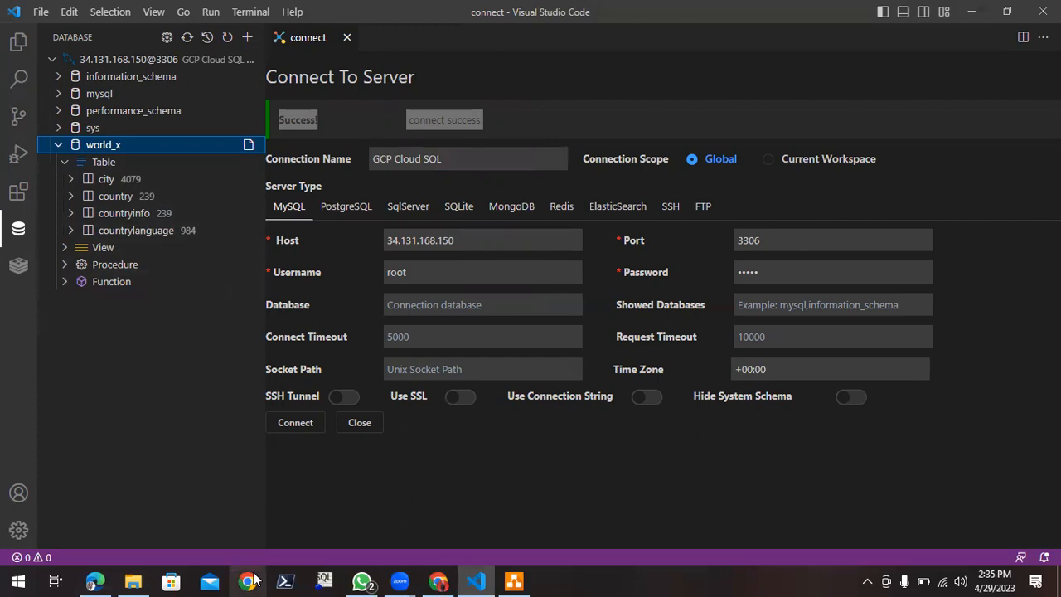
left_click(110, 580)
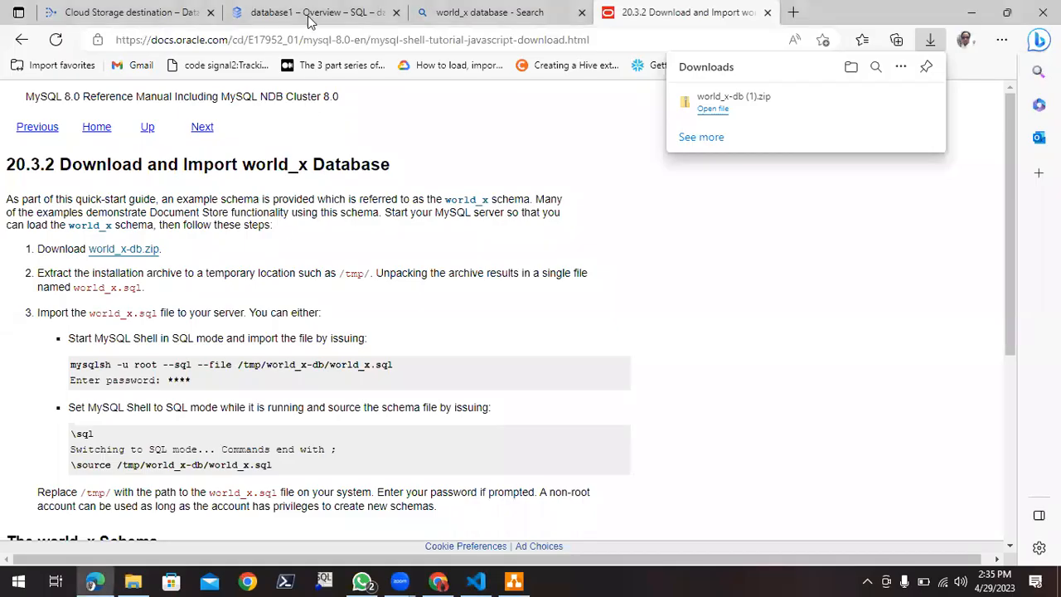
left_click(265, 11)
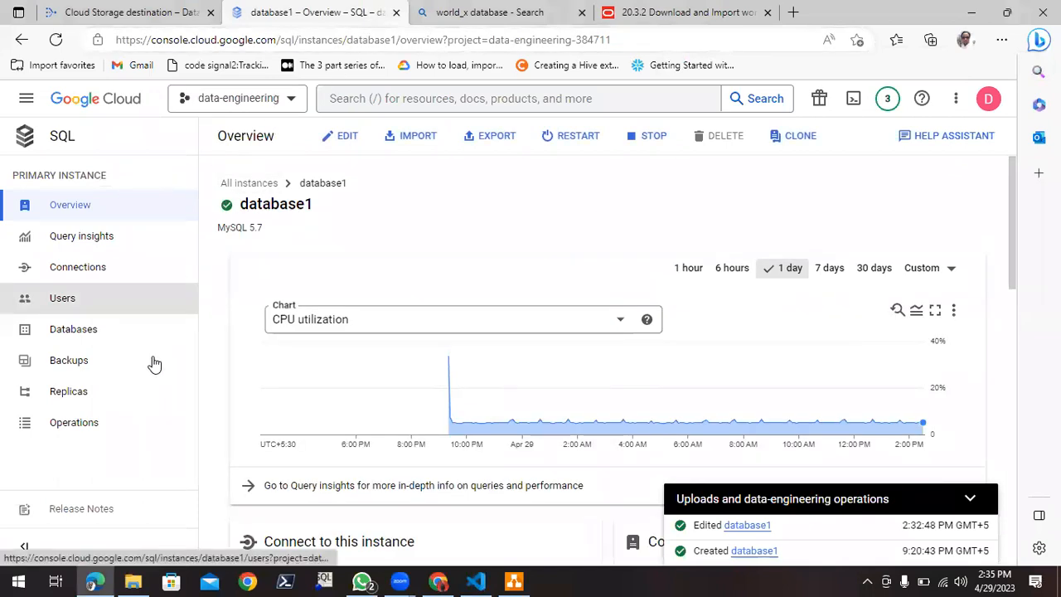
left_click(129, 336)
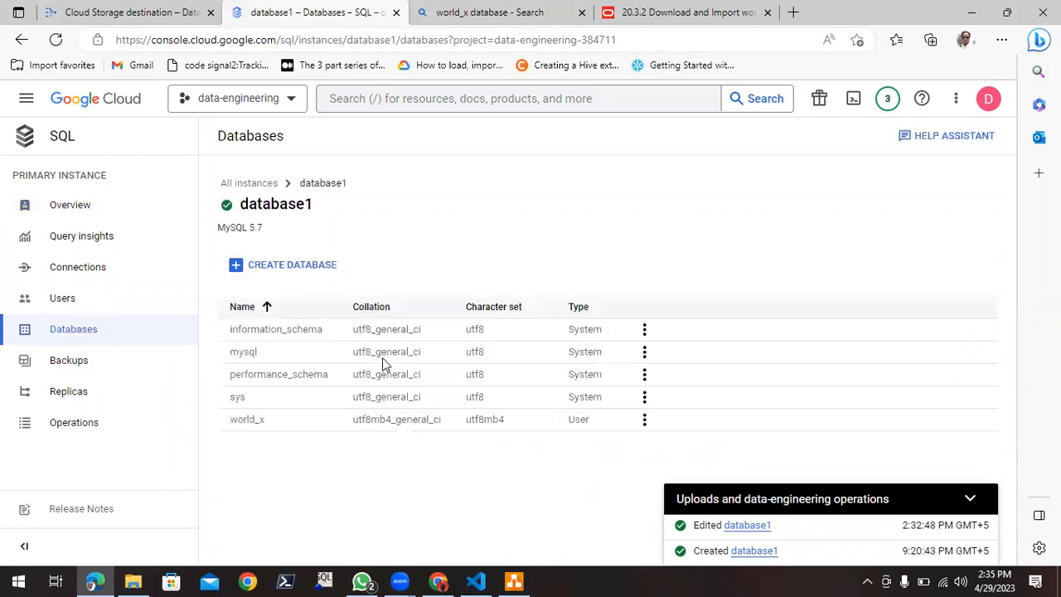
left_click_drag(228, 424, 273, 420)
- Return to the stream setup and reload the schema list by setting Objects to include to All tables from all schemas and back to Specific schemas and tables
left_click(115, 15)
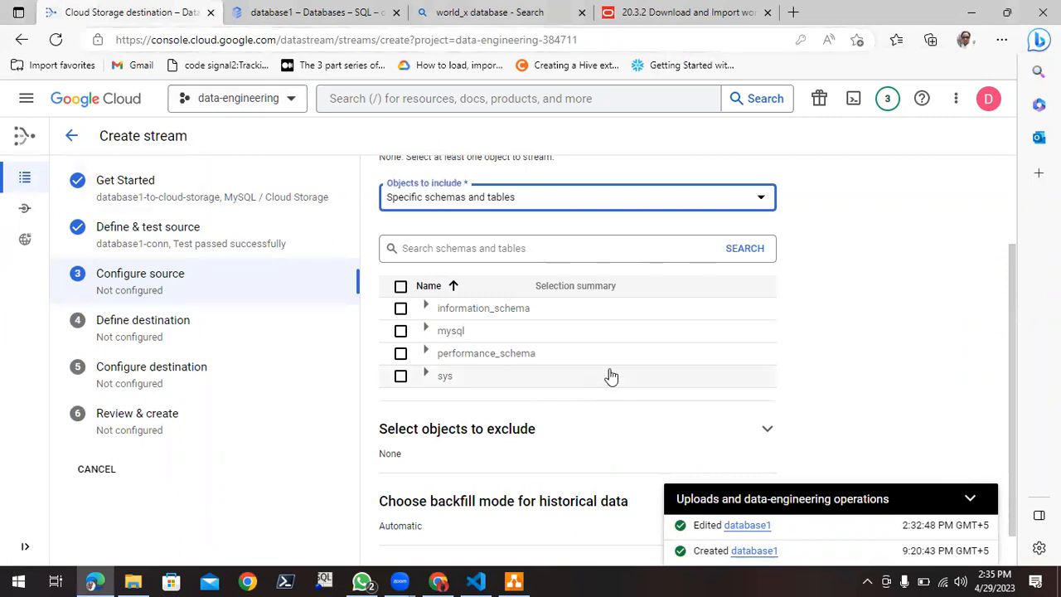
left_click(753, 204)
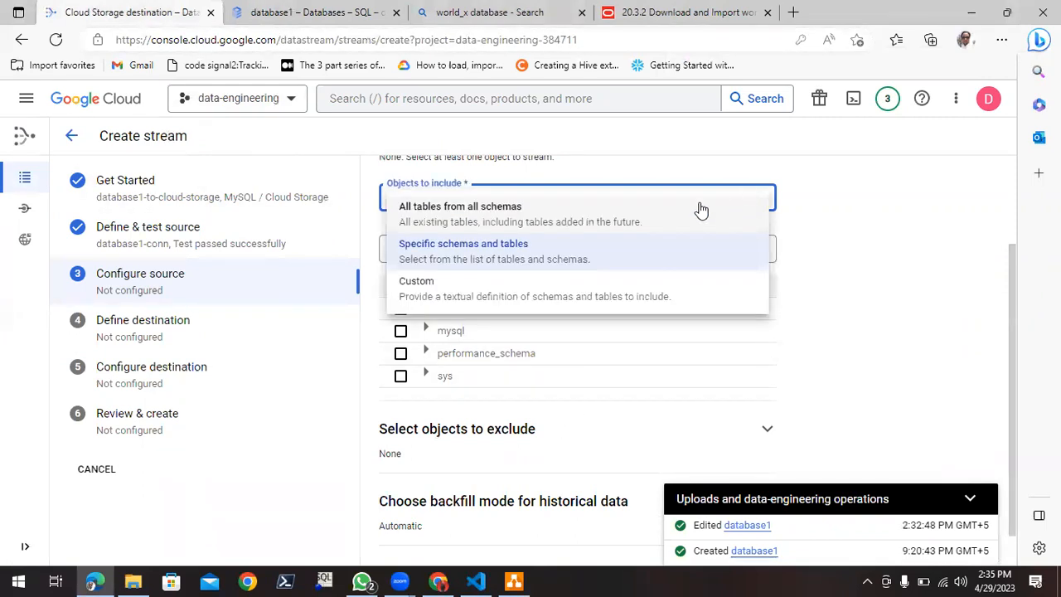
left_click(682, 213)
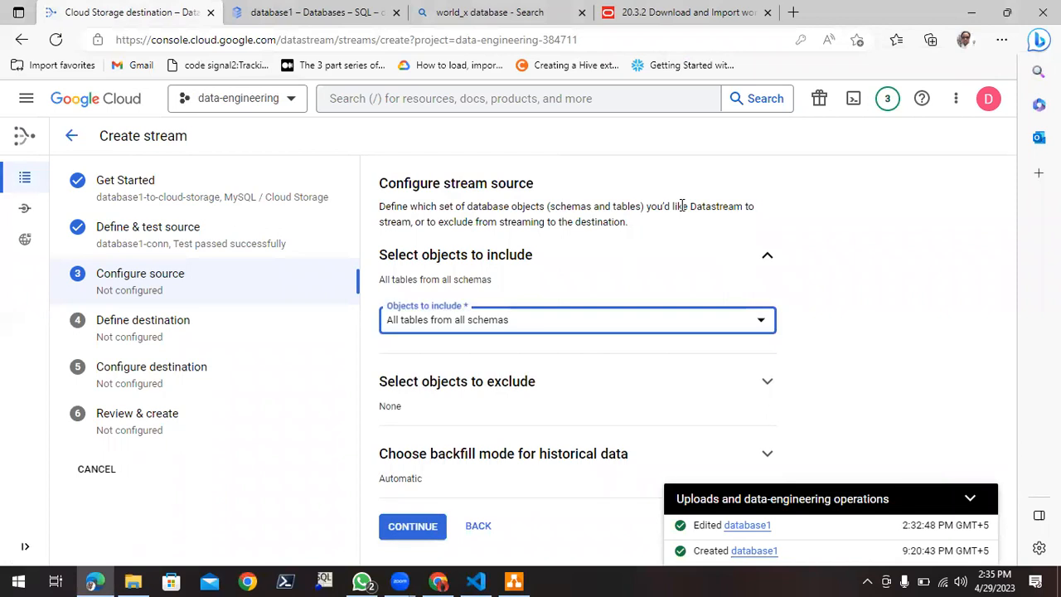
left_click(734, 326)
left_click(642, 380)
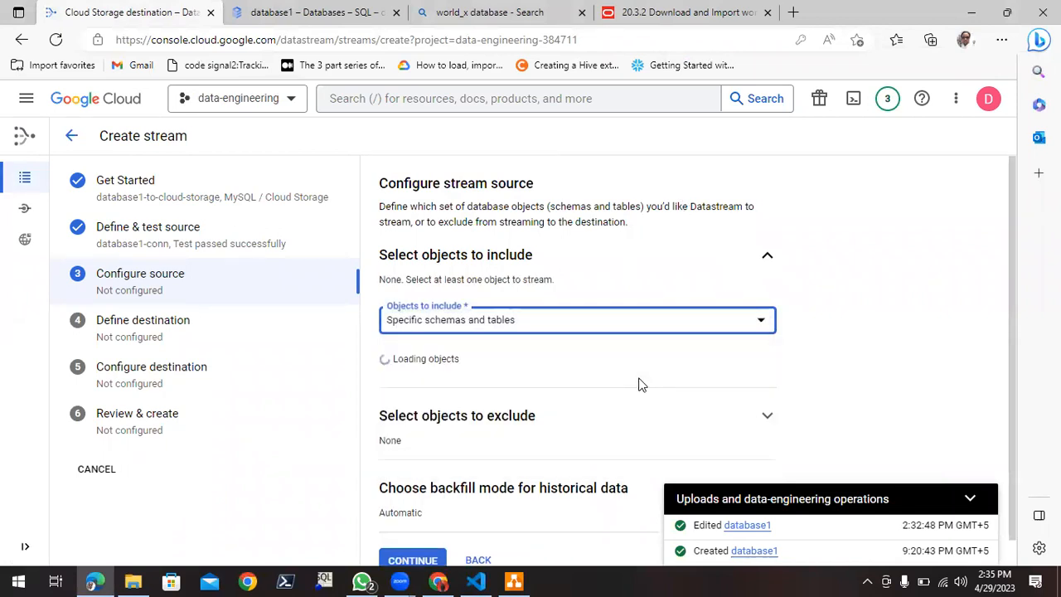
scroll(912, 323, "down", 1)
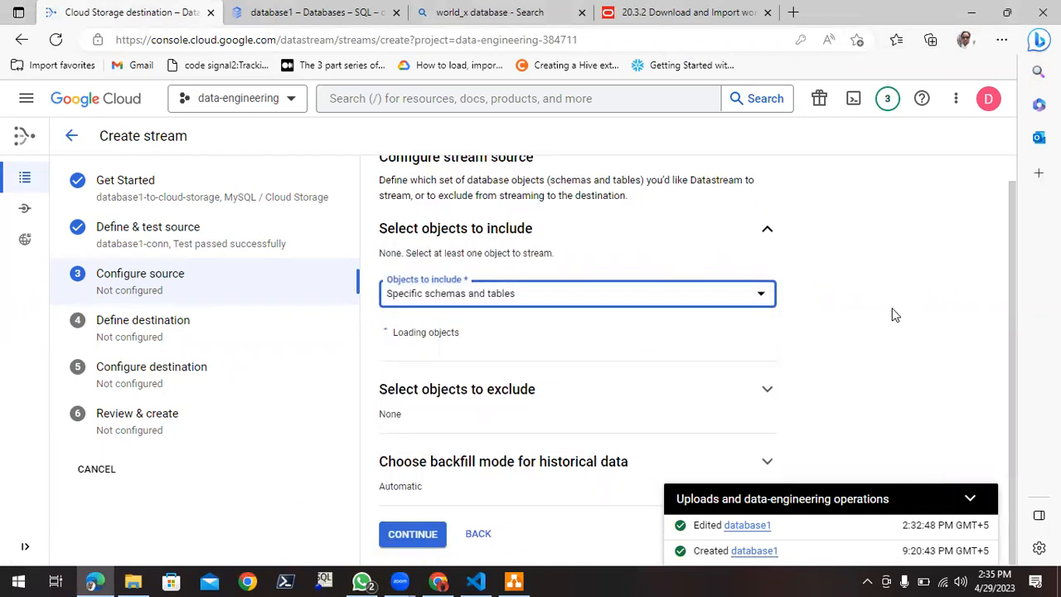
scroll(892, 312, "down", 3)
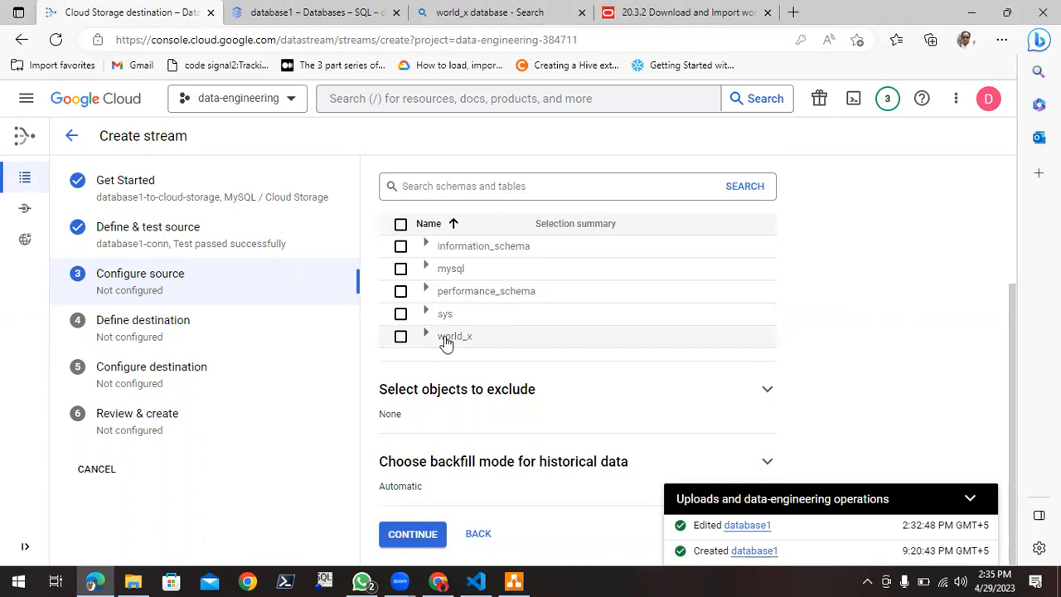
- Include the entire world_x schema in the stream, exclude no objects, keep automatic backfill, and continue to the destination definition
left_click(401, 335)
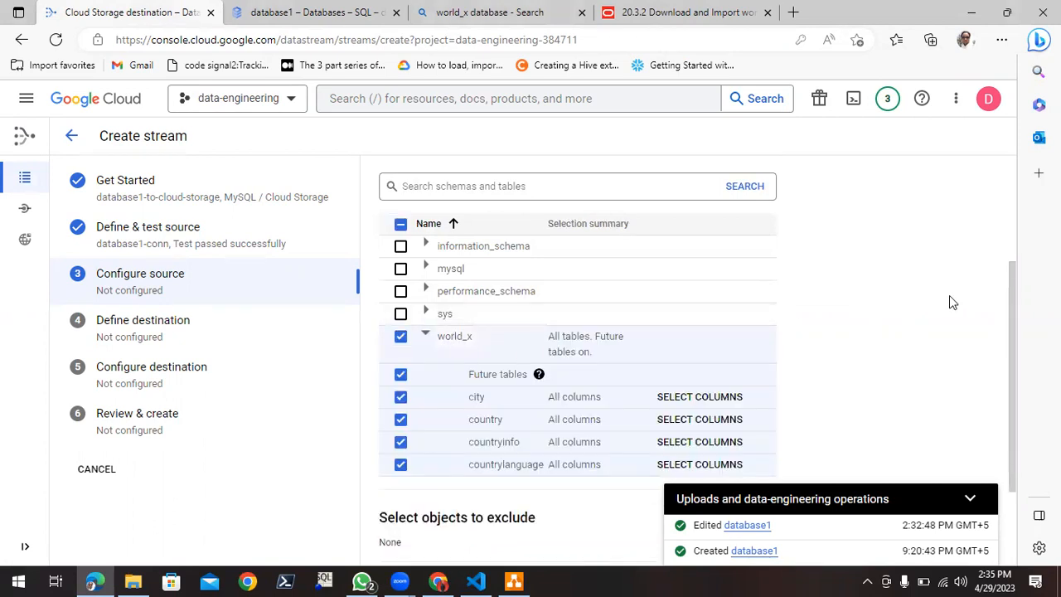
scroll(953, 303, "down", 2)
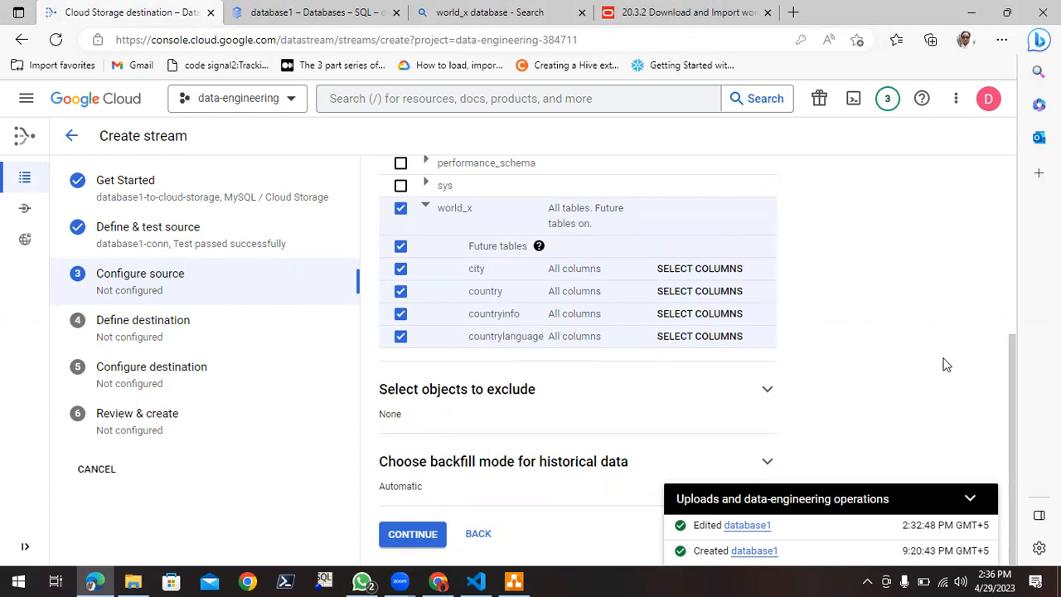
left_click(538, 404)
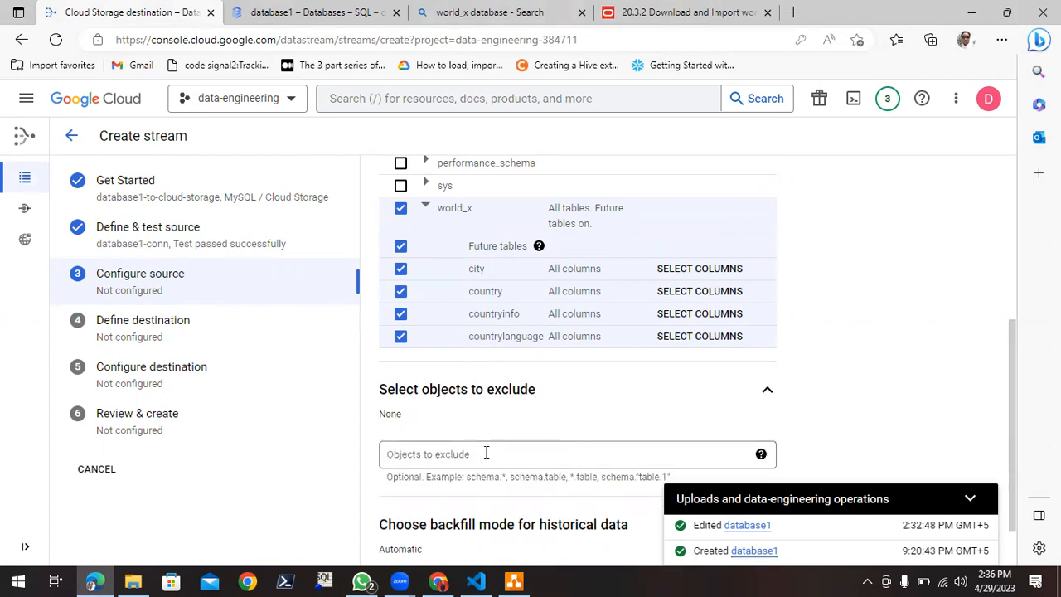
left_click(768, 393)
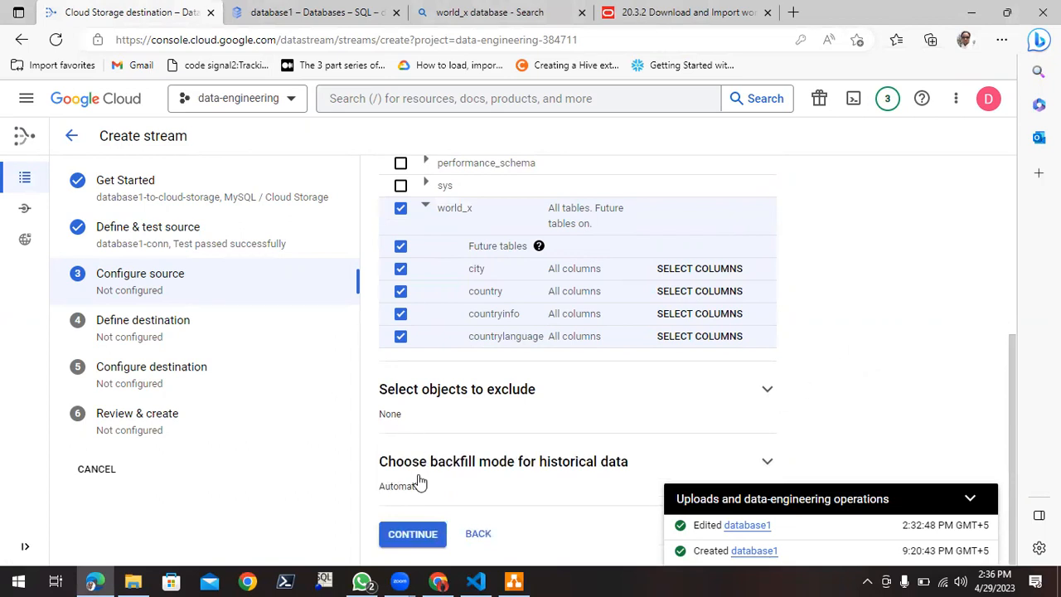
left_click(412, 534)
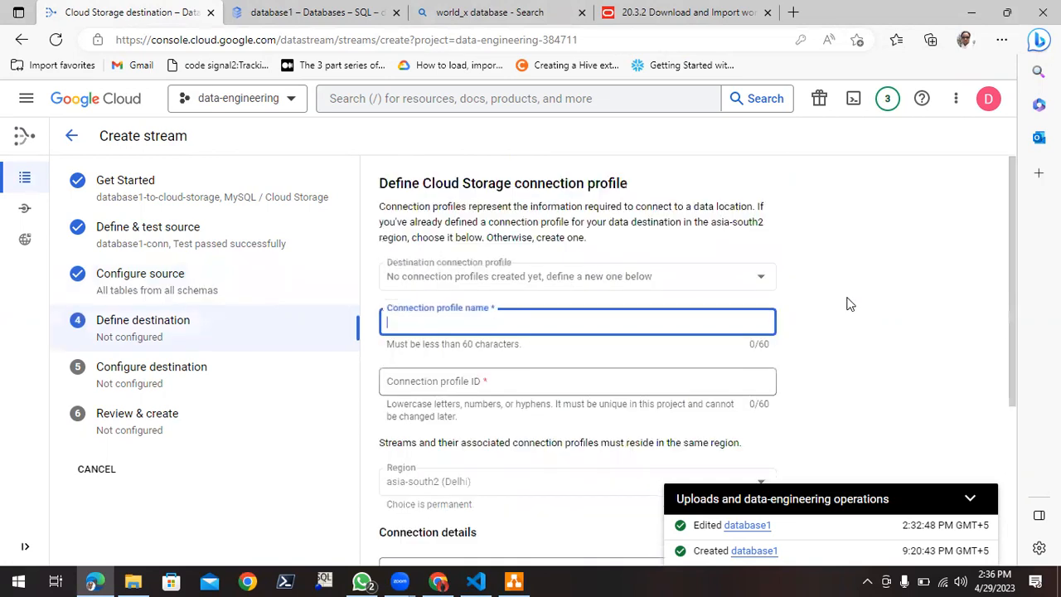
- Name the Cloud Storage destination connection profile cloud-storage-conn
scroll(848, 304, "down", 2)
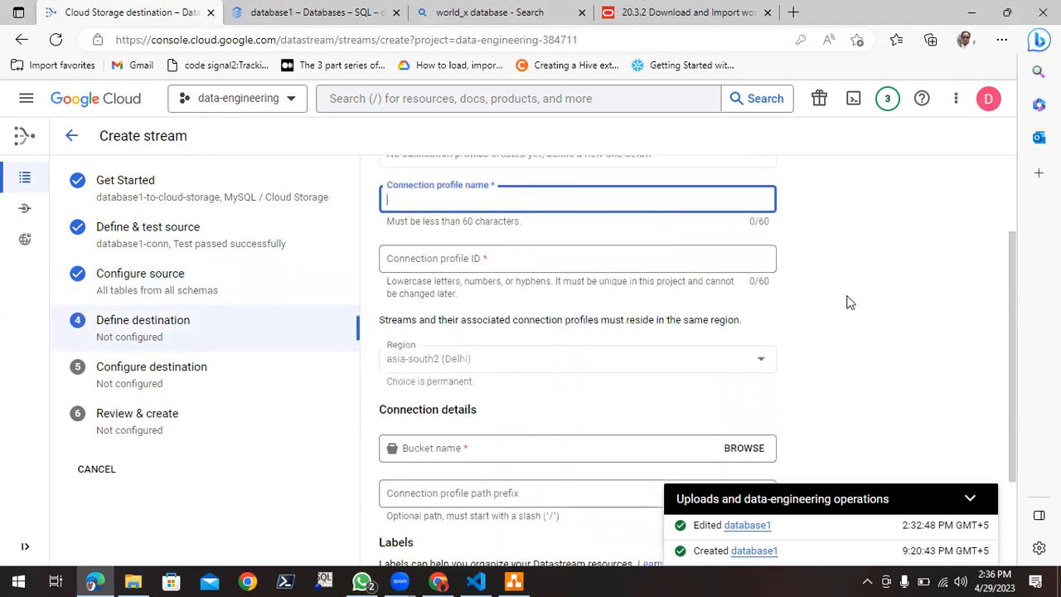
scroll(808, 252, "up", 1)
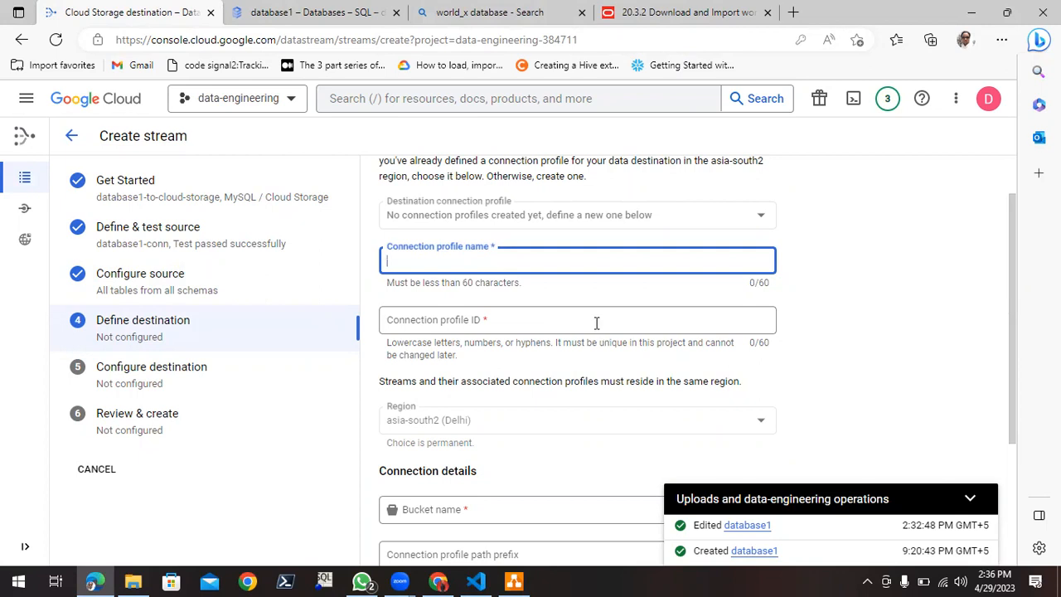
type("cloud")
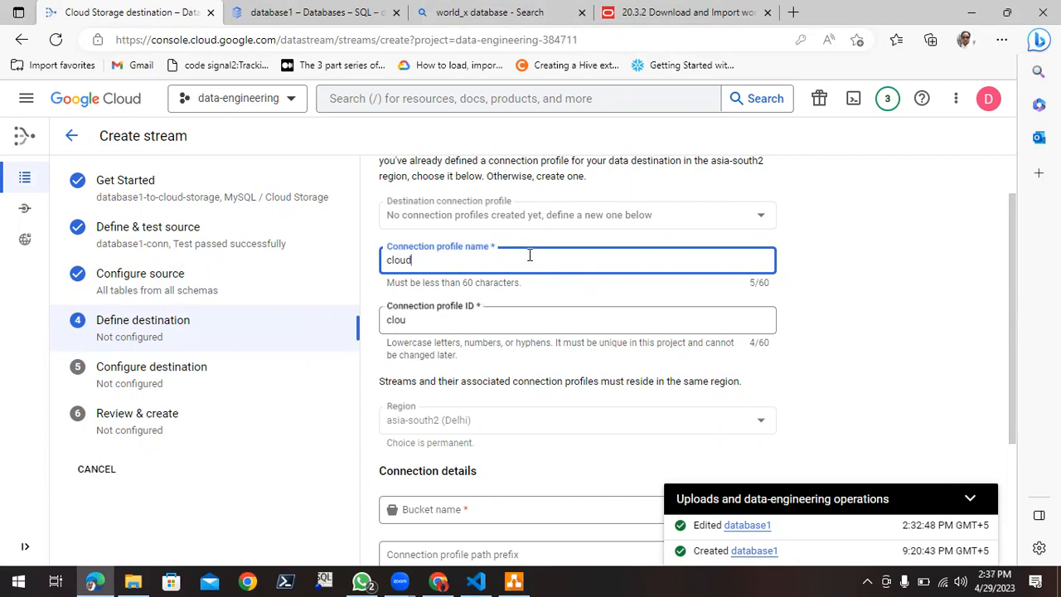
type("-sto")
type("rage-c")
type("oon")
key("BackSpace")
key("BackSpace")
type("nn")
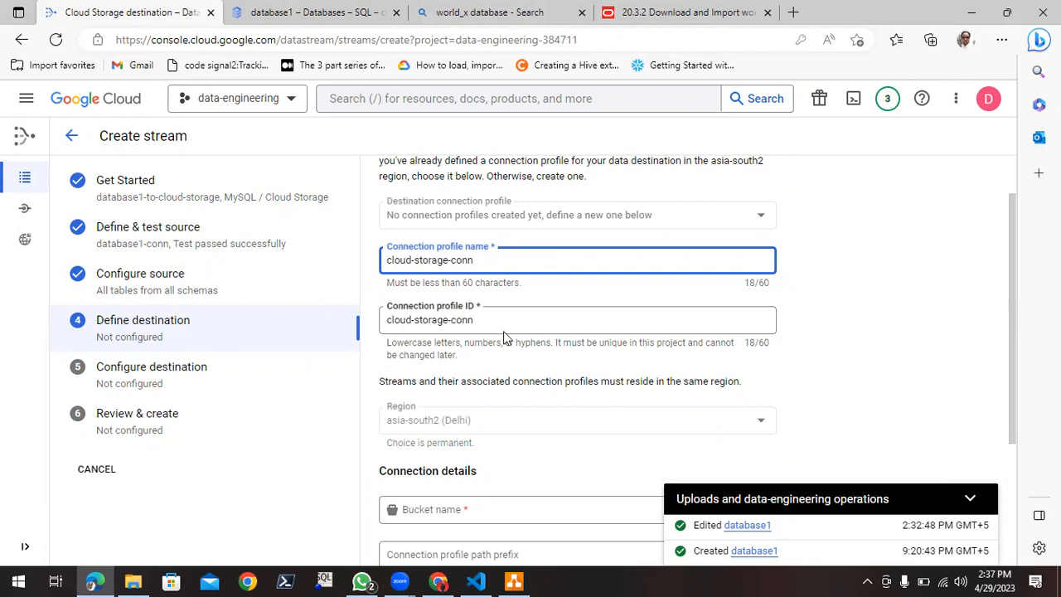
- Start creating a new bucket for the connection profile's storage location and name it dataedge-src
scroll(505, 336, "down", 3)
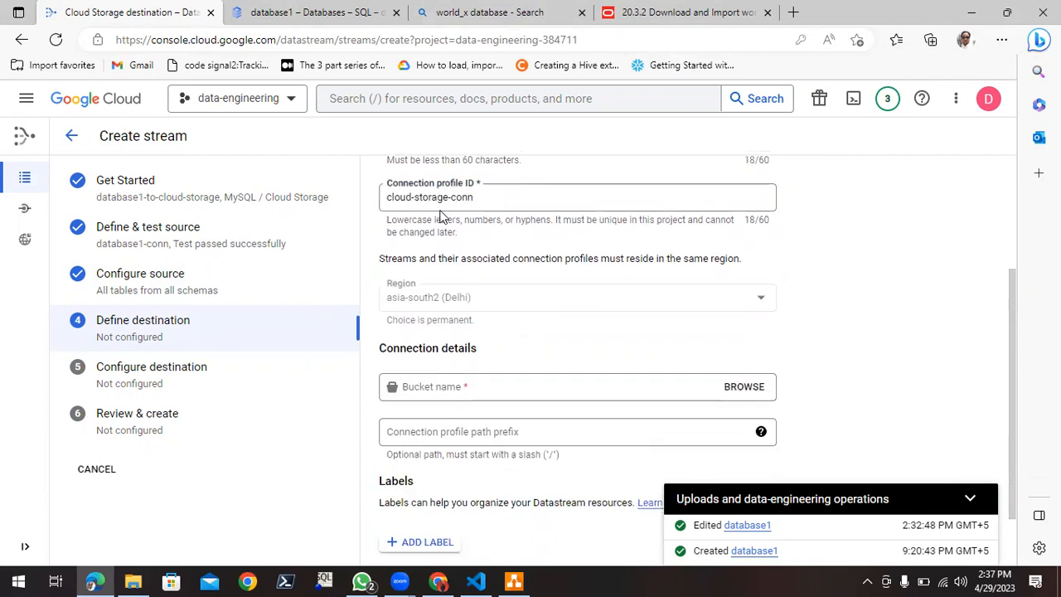
scroll(608, 356, "down", 2)
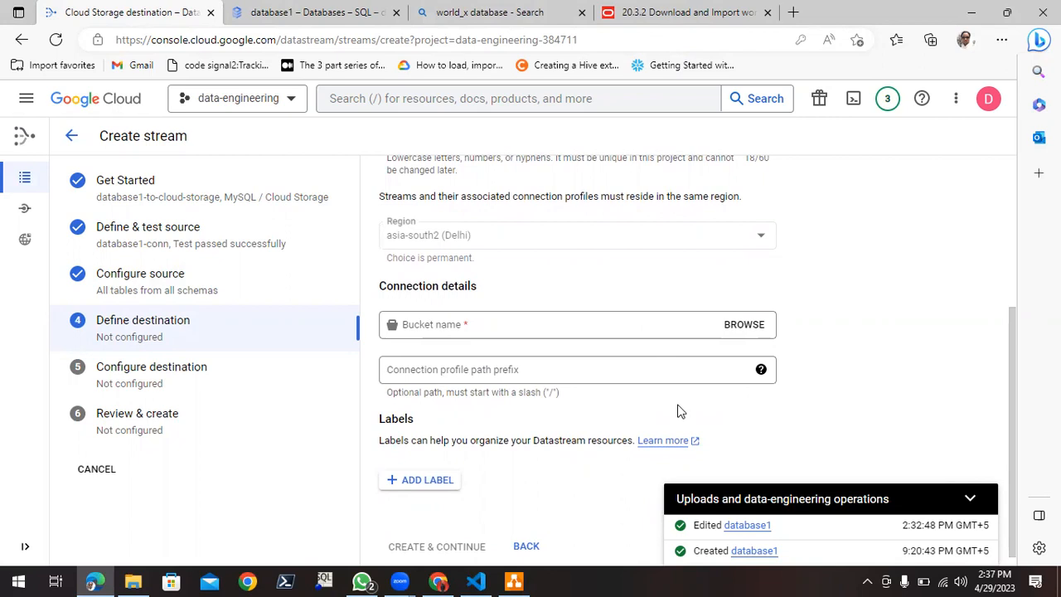
scroll(678, 412, "down", 1)
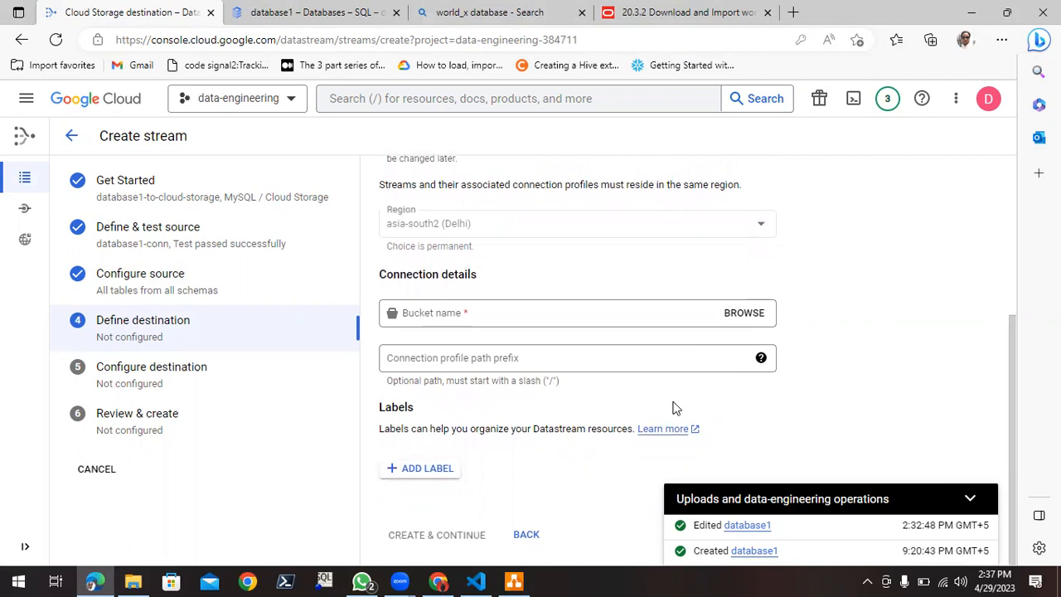
left_click(736, 318)
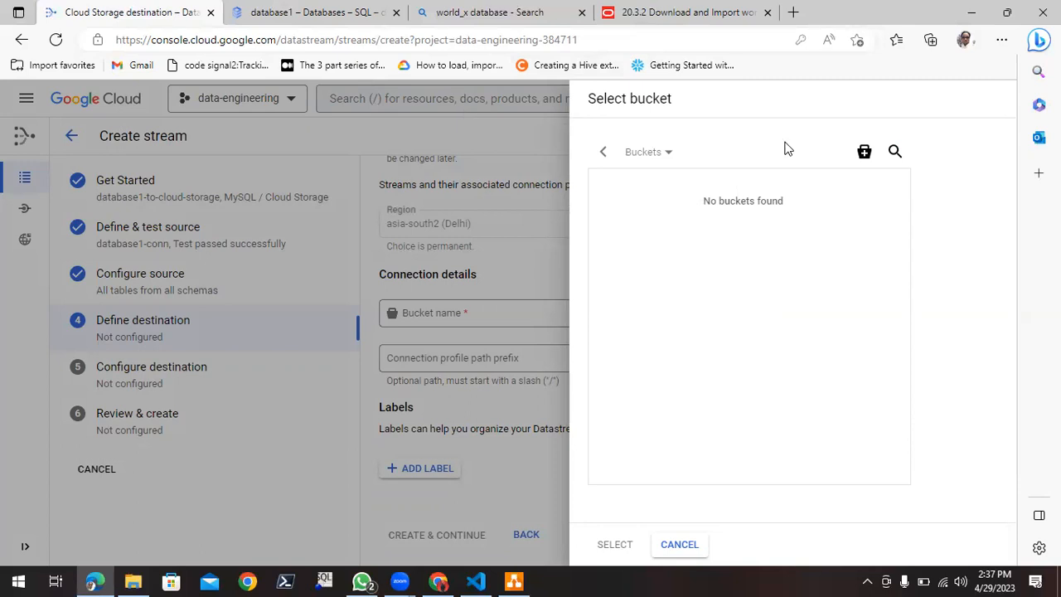
left_click(865, 154)
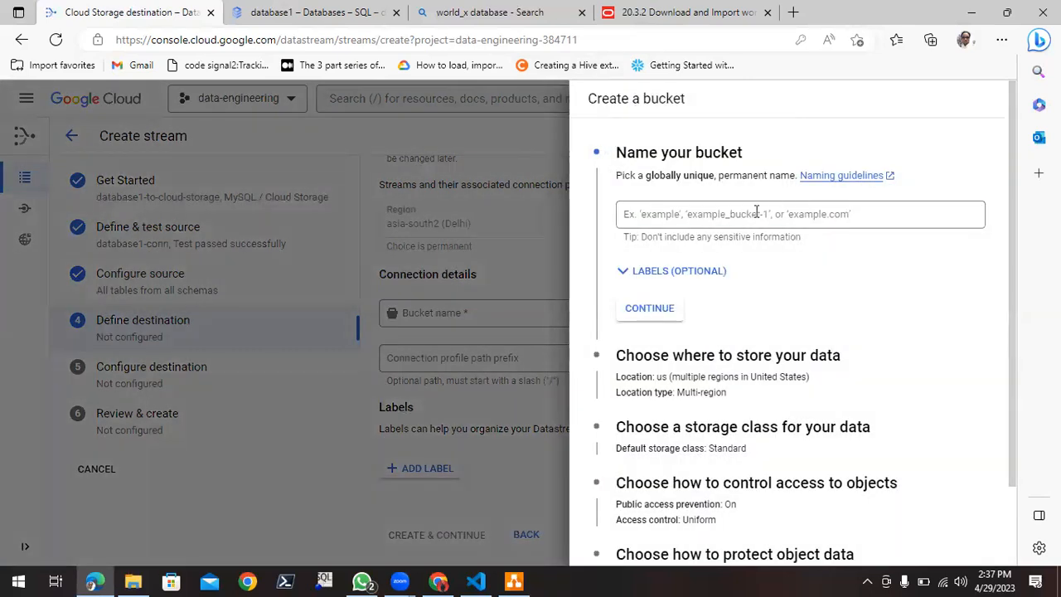
left_click(756, 212)
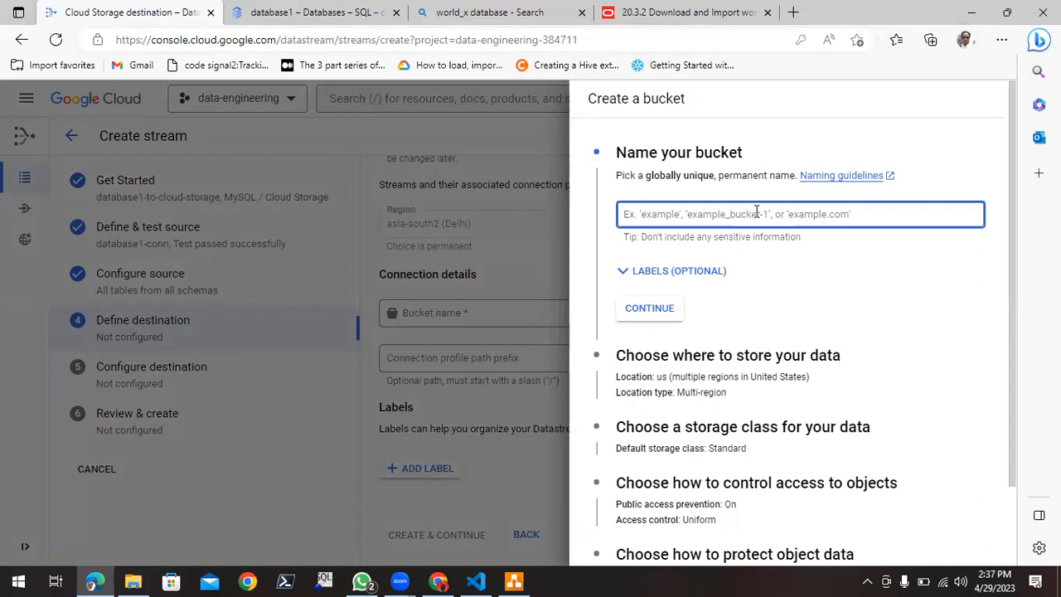
type("dataedge-src")
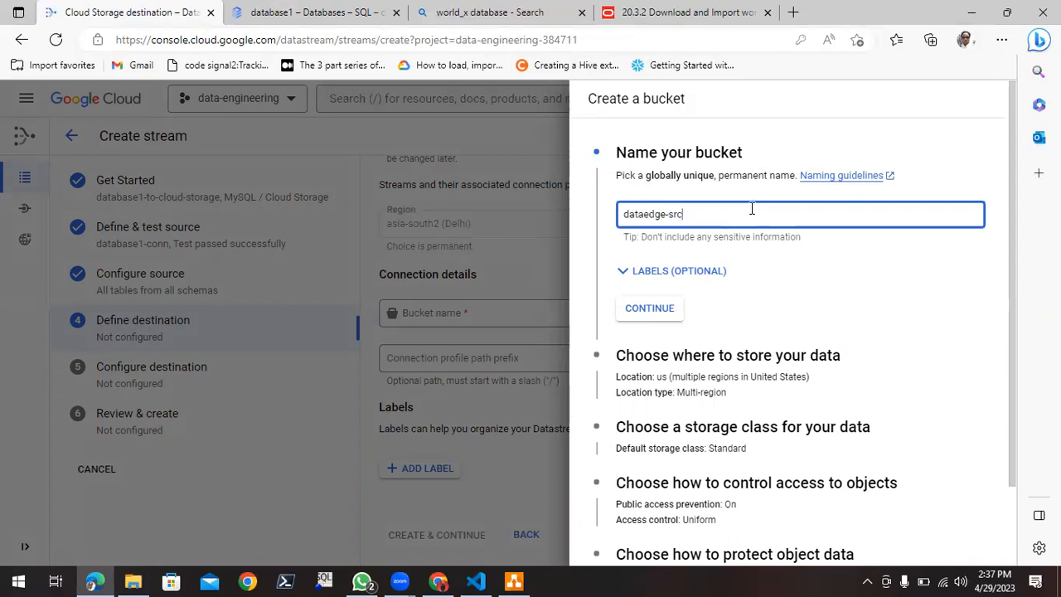
- Add the label cost_center with value data_engineering to the new bucket and continue to the storage location settings
left_click(671, 274)
left_click(688, 349)
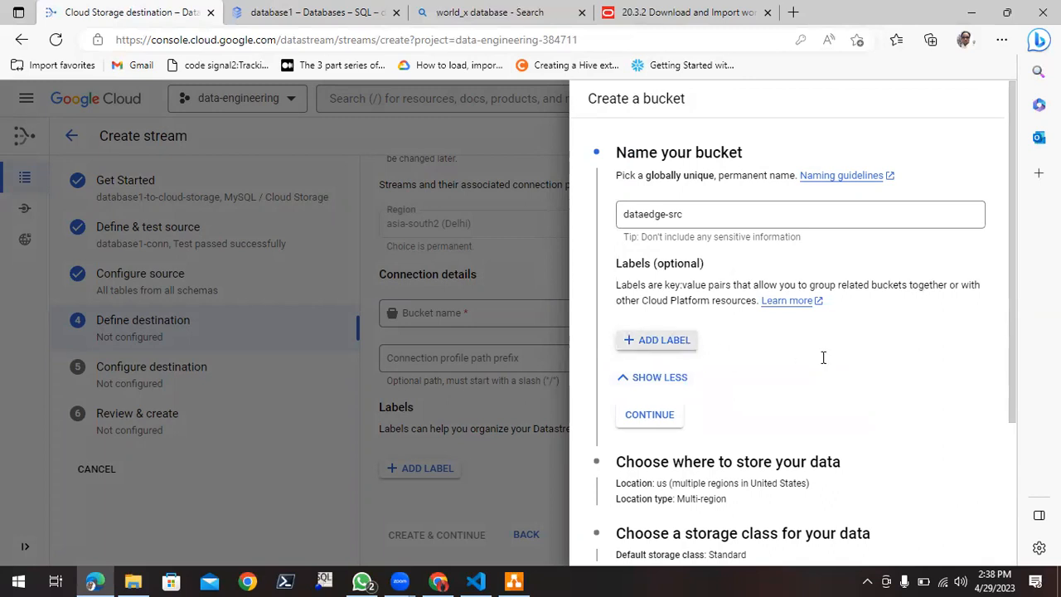
type("cost_")
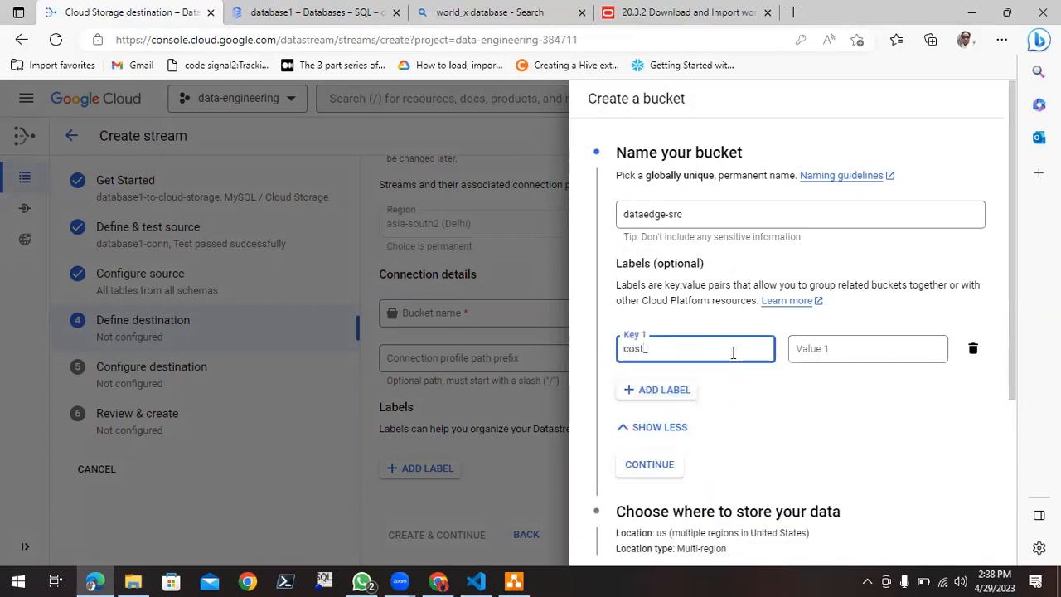
type("center")
key("Tab")
type("data")
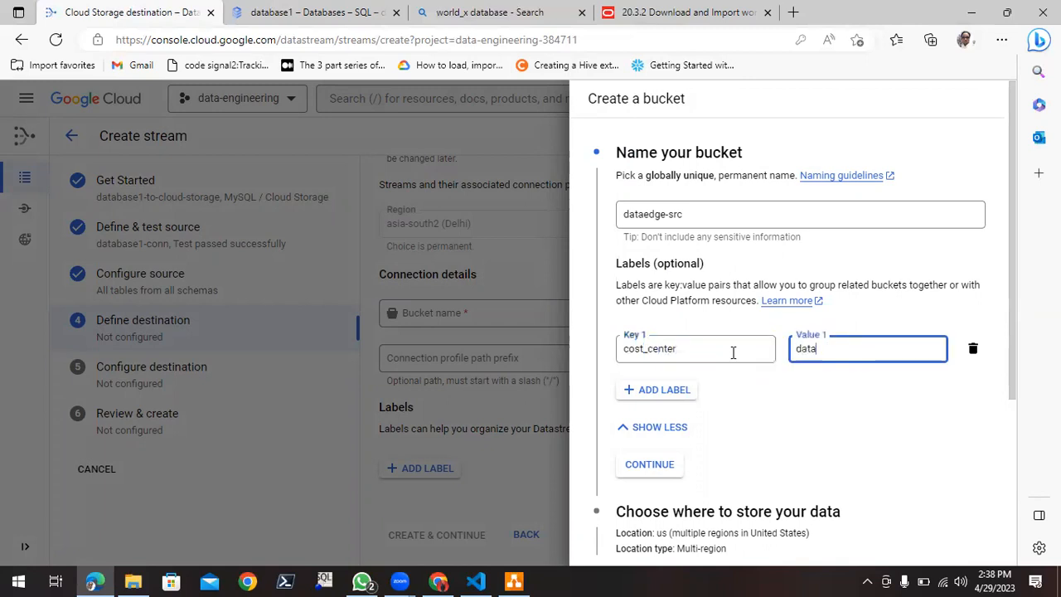
type("_engineering")
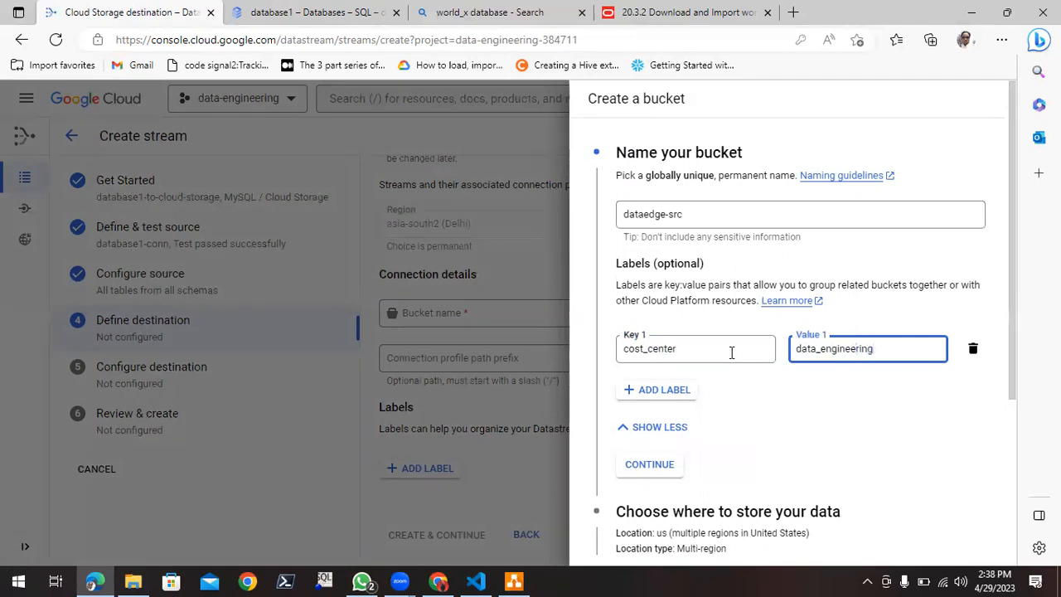
left_click(676, 467)
- Store the bucket in the single region asia-south2 (Delhi) and continue to the storage class settings
scroll(796, 387, "down", 2)
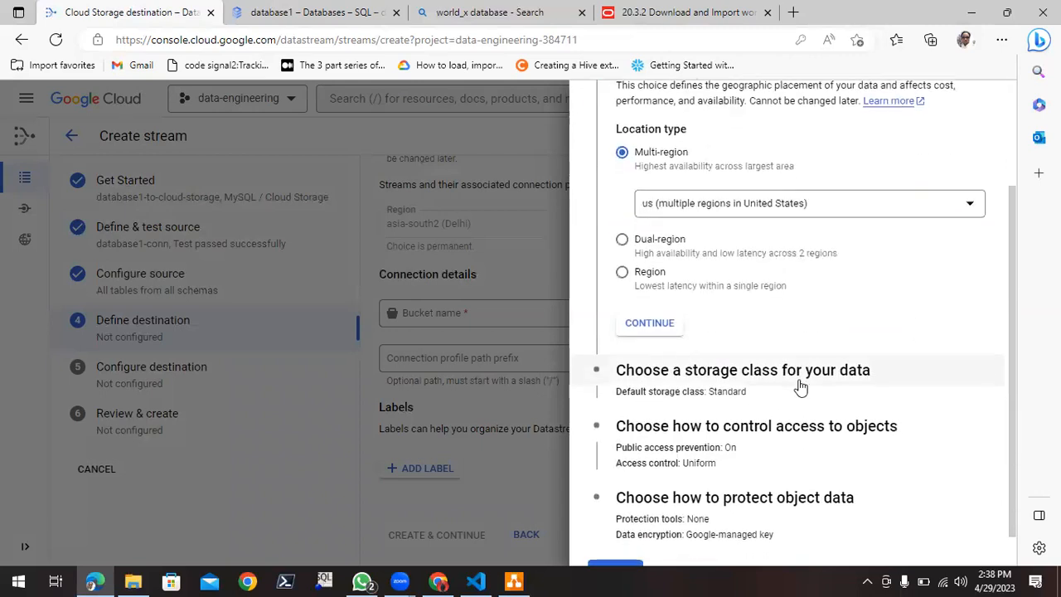
left_click(644, 273)
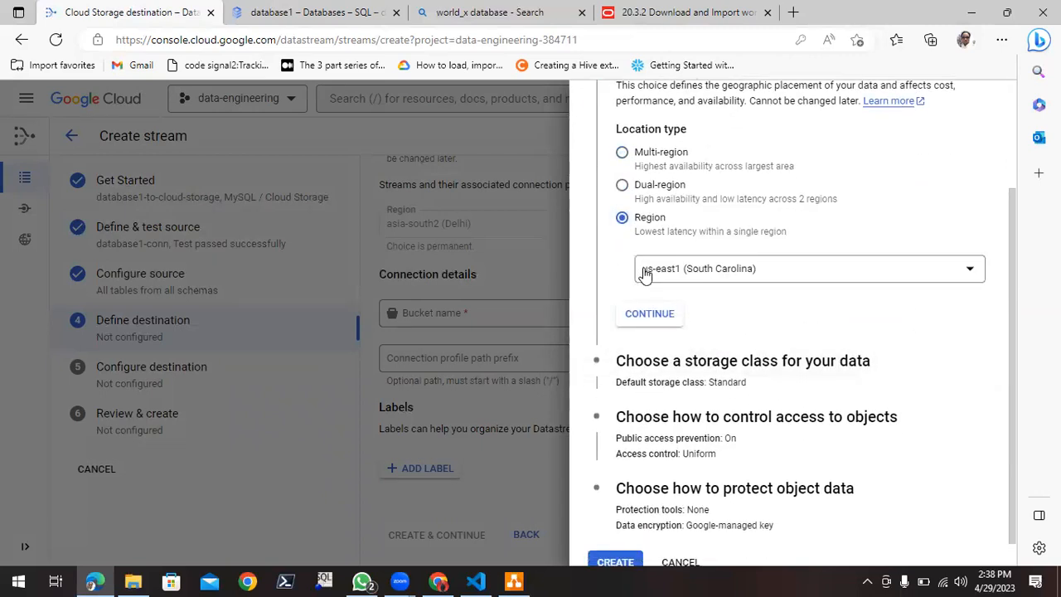
left_click(753, 275)
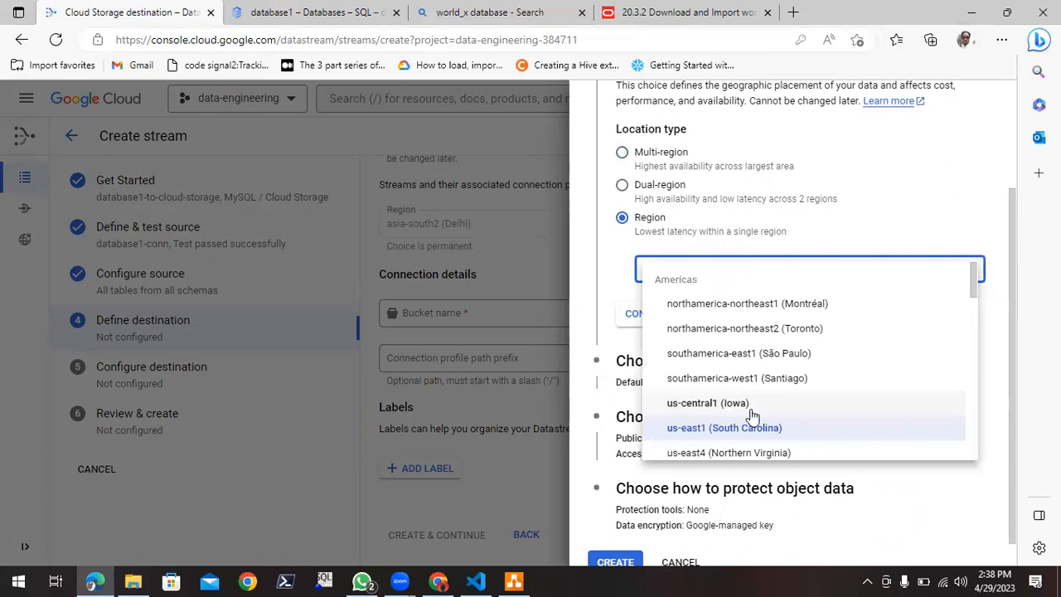
scroll(750, 415, "down", 2)
scroll(750, 414, "down", 4)
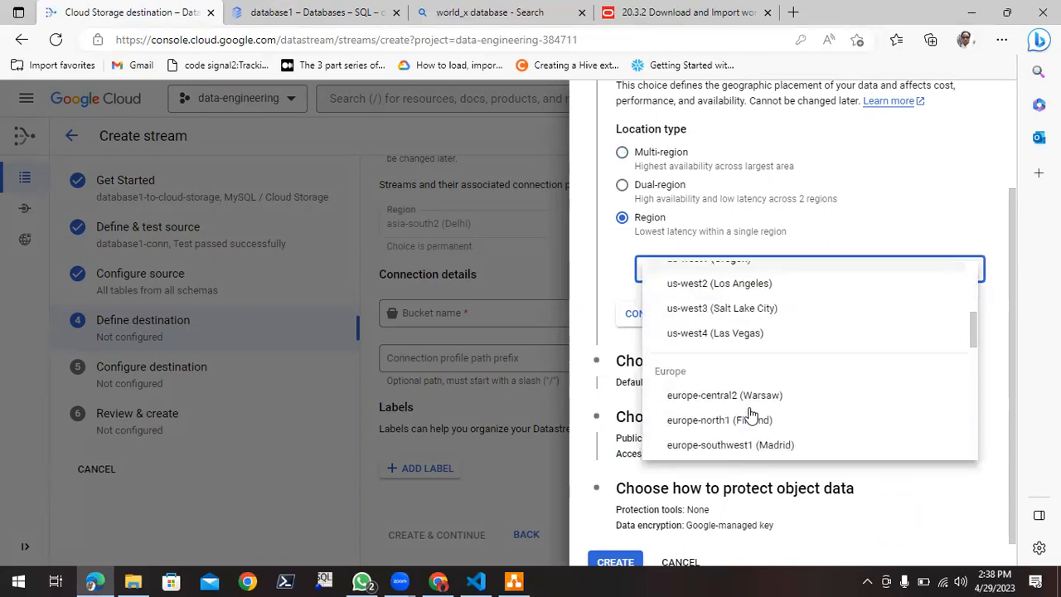
scroll(750, 415, "up", 4)
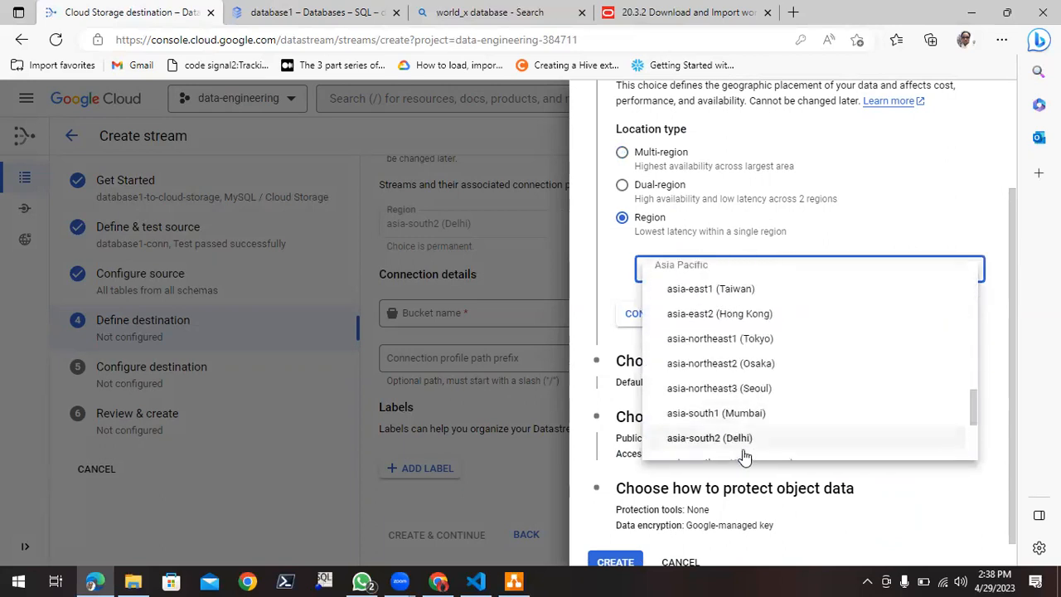
left_click(688, 439)
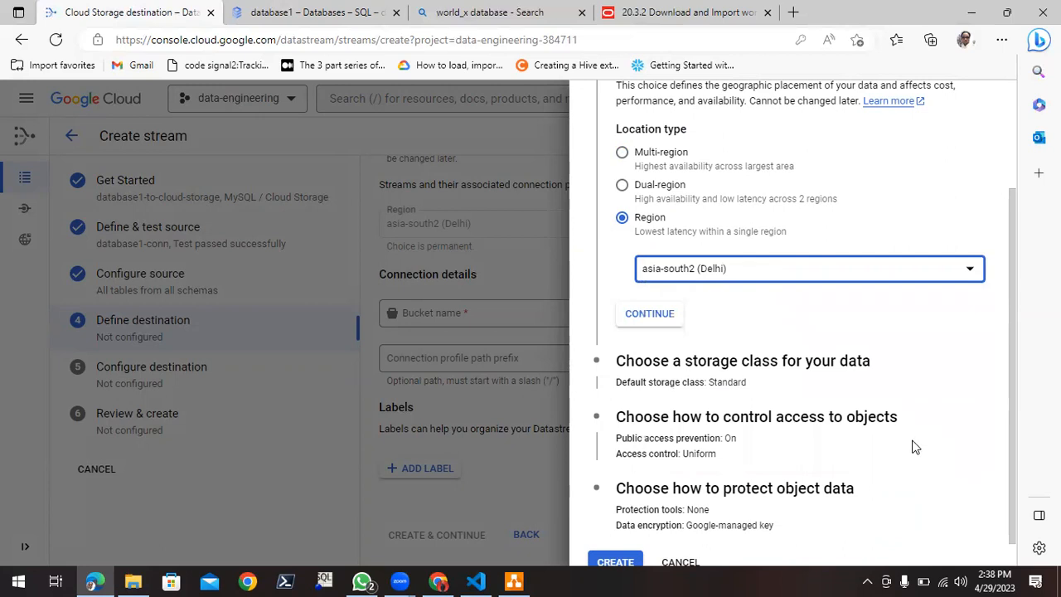
left_click(650, 313)
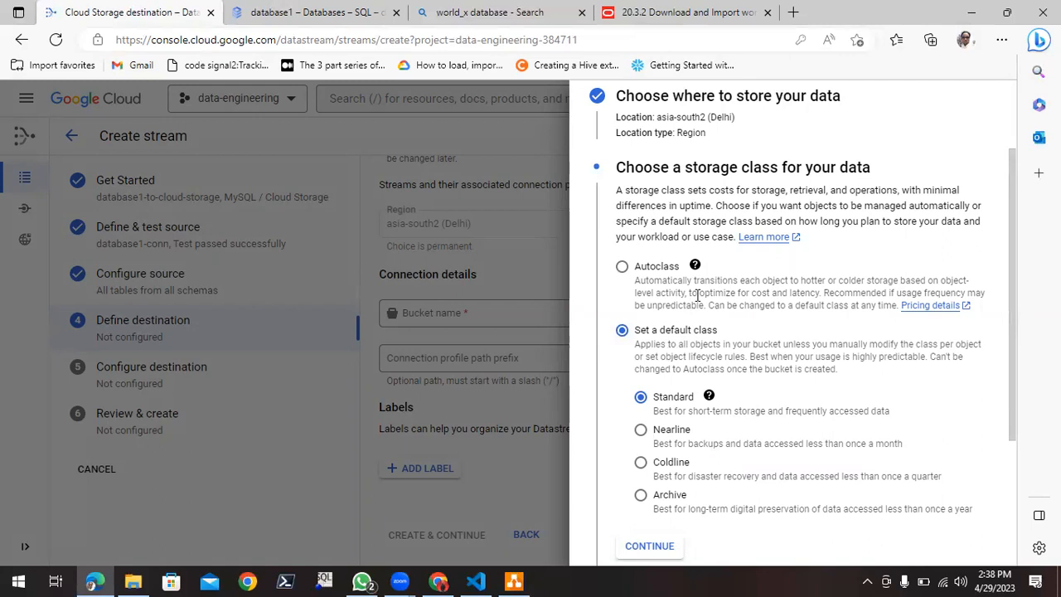
- Keep Standard as the bucket's default storage class and set its access control to Fine-grained
left_click(709, 396)
scroll(798, 388, "down", 3)
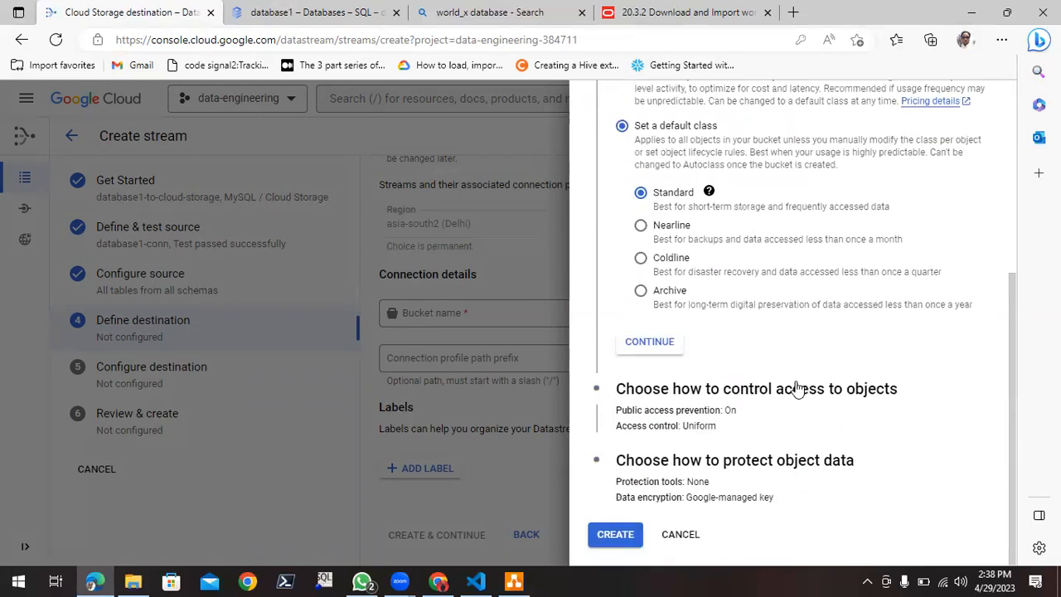
left_click(657, 350)
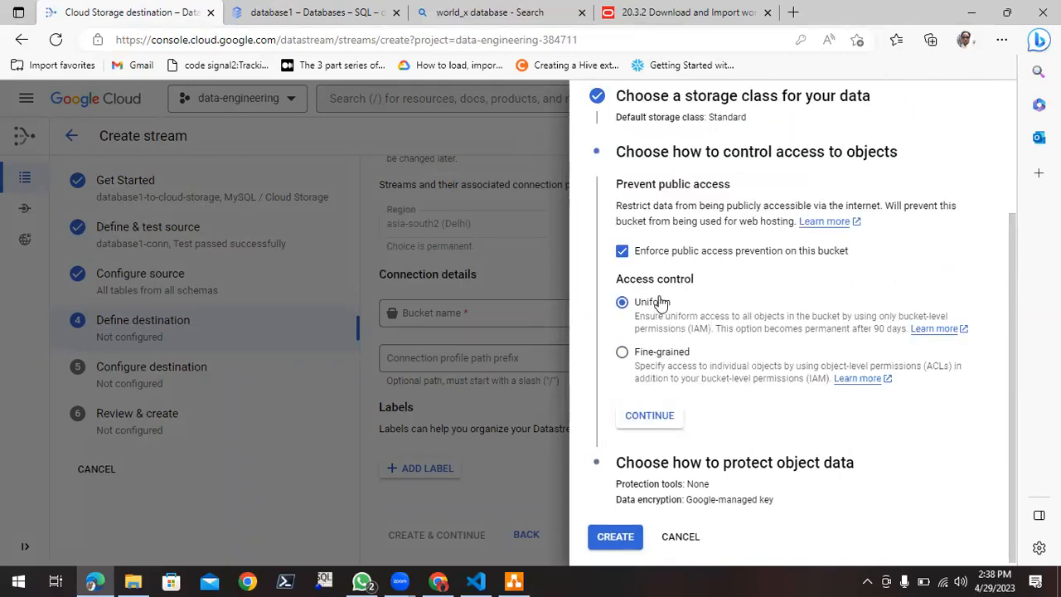
left_click(663, 357)
left_click(654, 418)
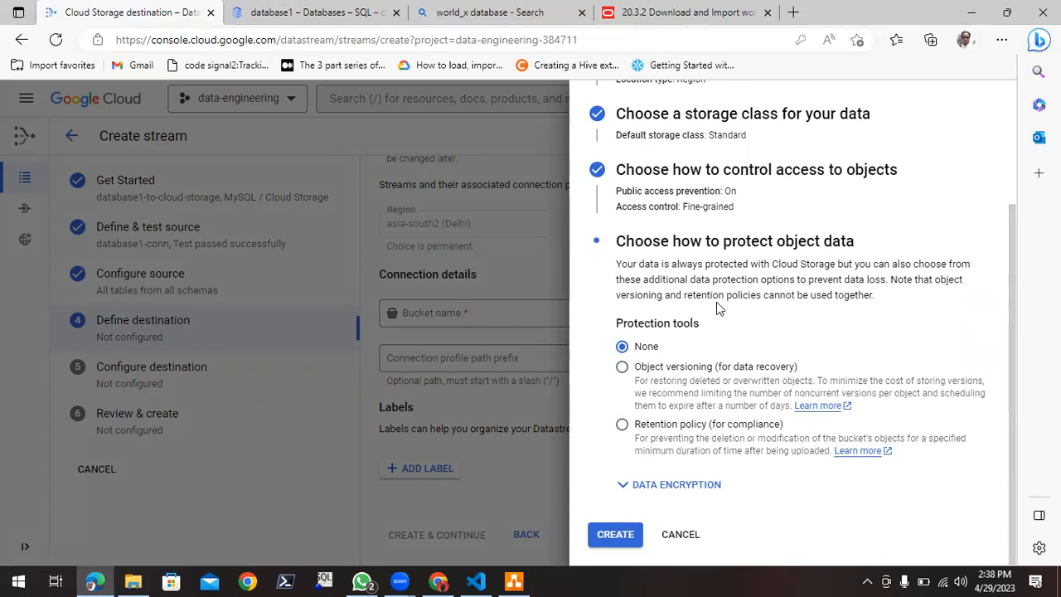
- Create the bucket with no protection tools, a Google-managed encryption key and public access prevention enforced, and select it for the connection profile
left_click(678, 487)
scroll(759, 433, "down", 1)
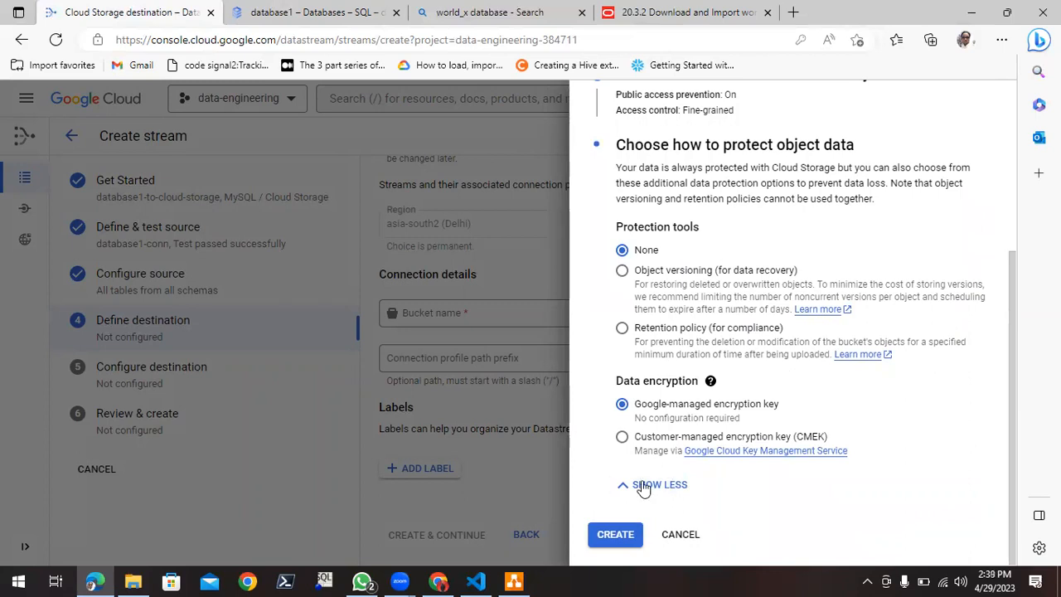
left_click(615, 534)
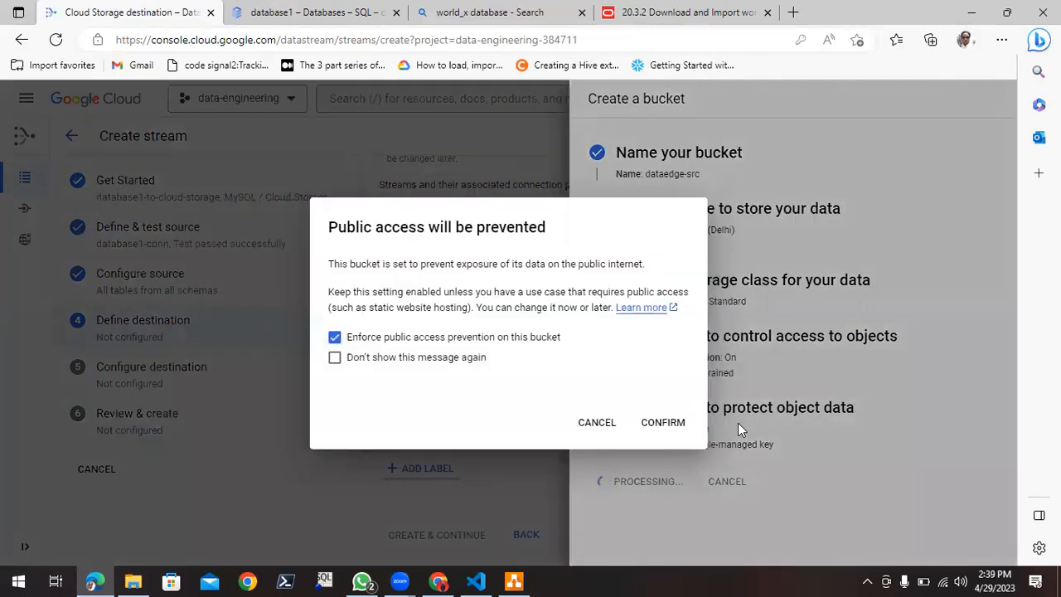
left_click(657, 437)
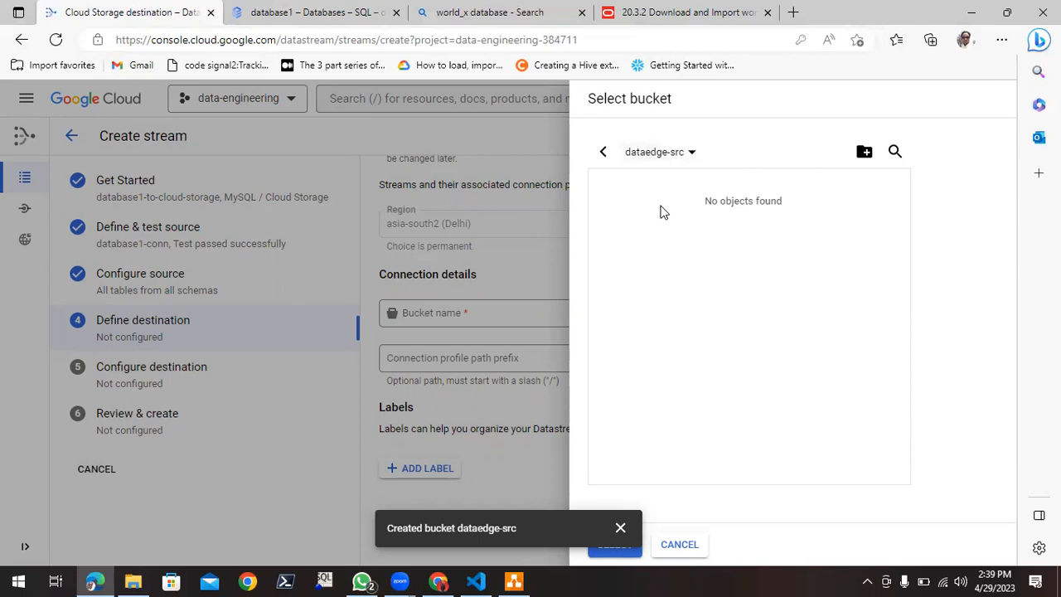
left_click(595, 552)
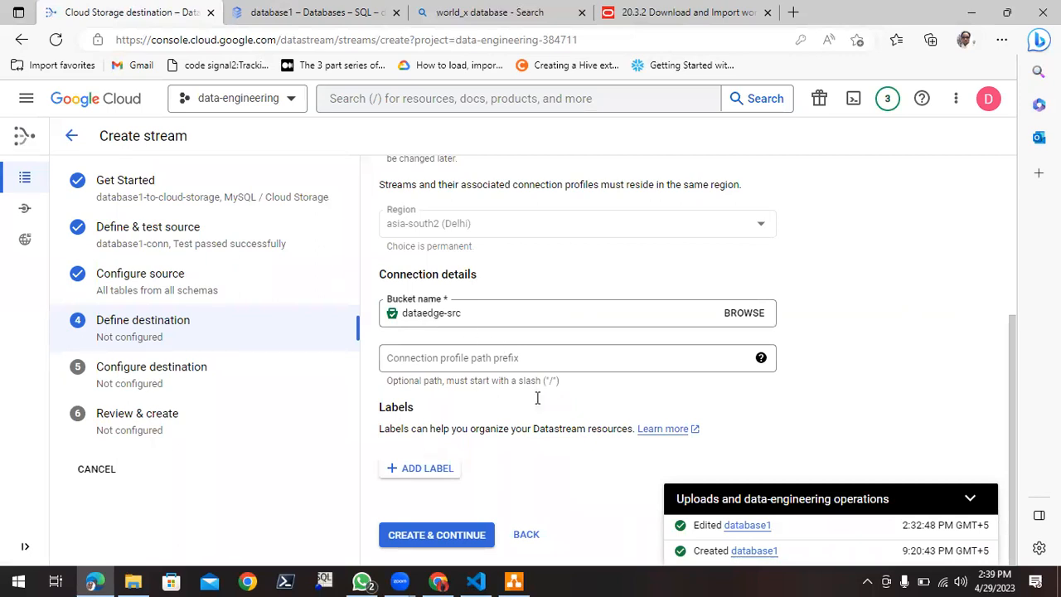
- Set the connection profile path prefix to /world_x, create the profile and continue to the destination configuration
left_click(532, 357)
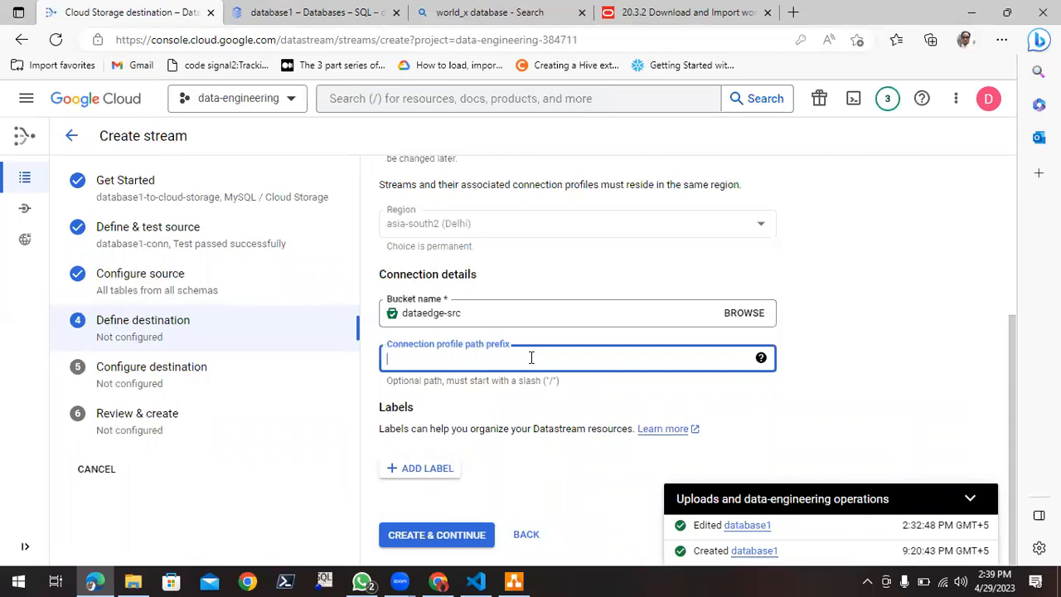
type("wordl")
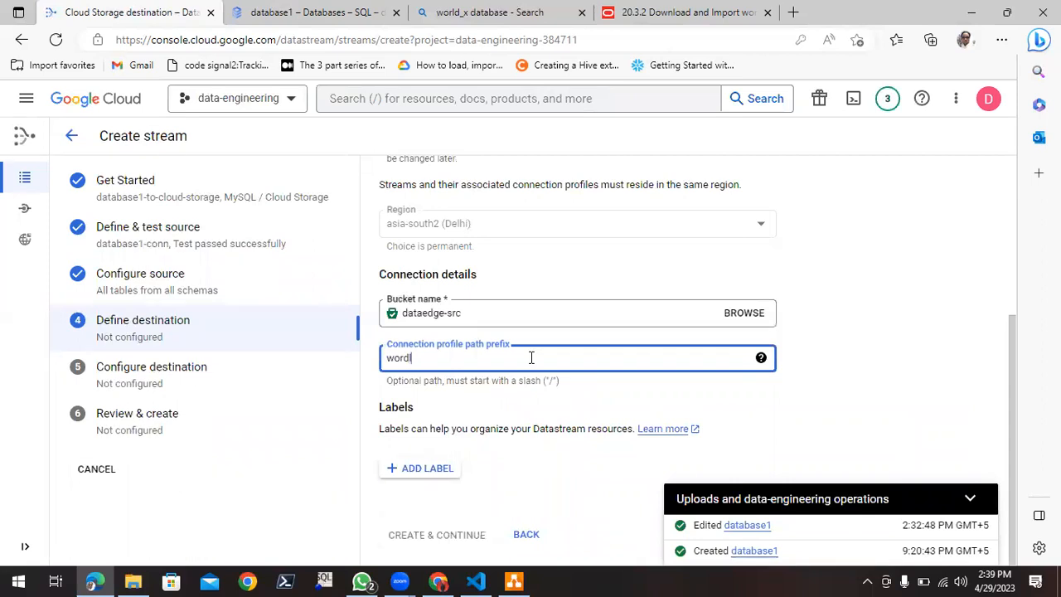
key("BackSpace")
key("BackSpace")
type("ld_x")
key("Tab")
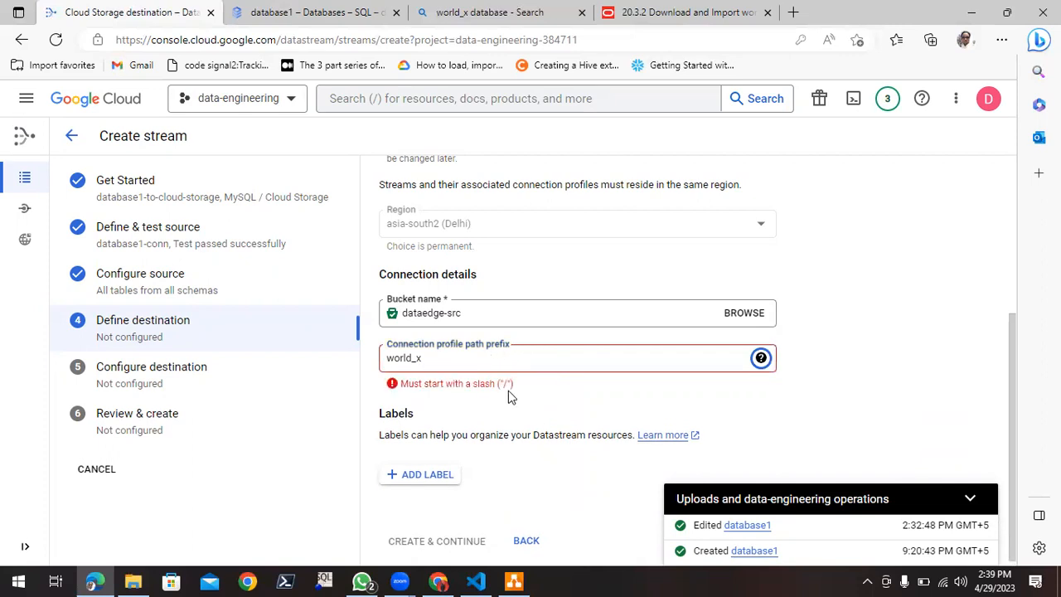
left_click(388, 359)
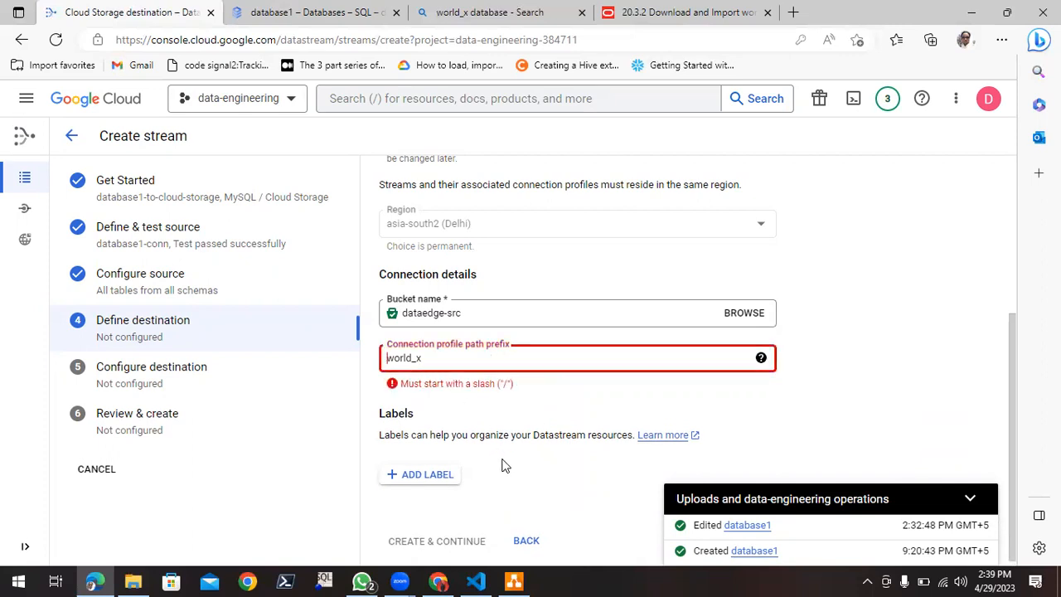
type("/")
left_click(863, 394)
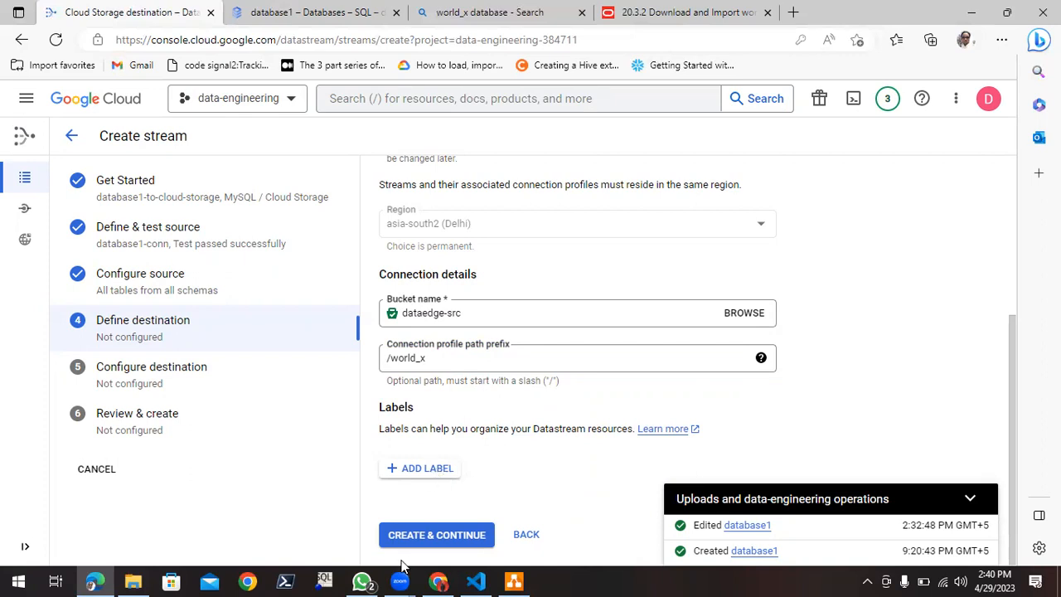
left_click(412, 537)
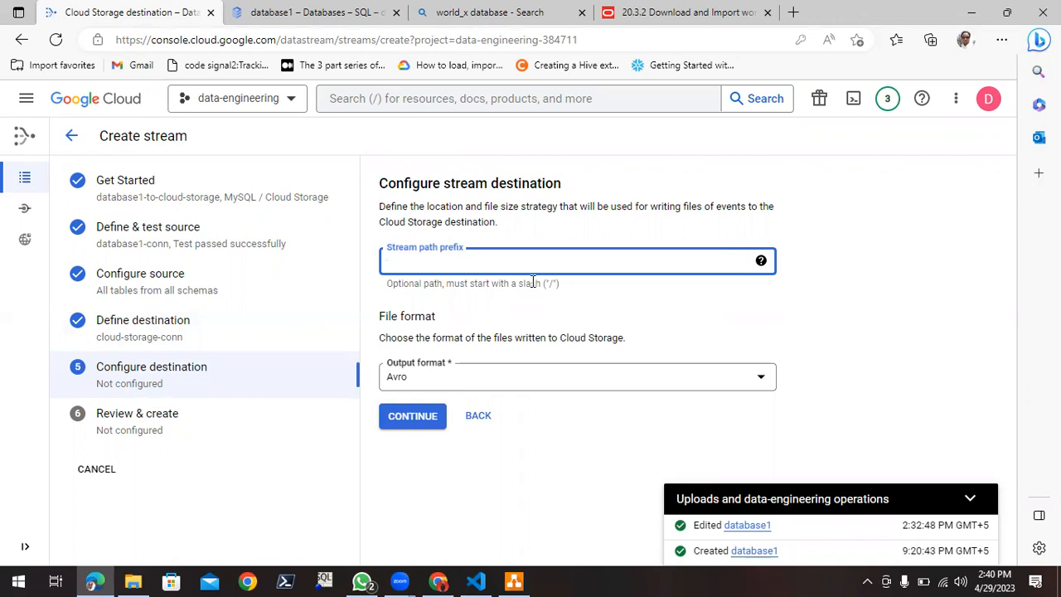
- Set the stream path prefix to /world_x and keep Avro as the output format
type("/")
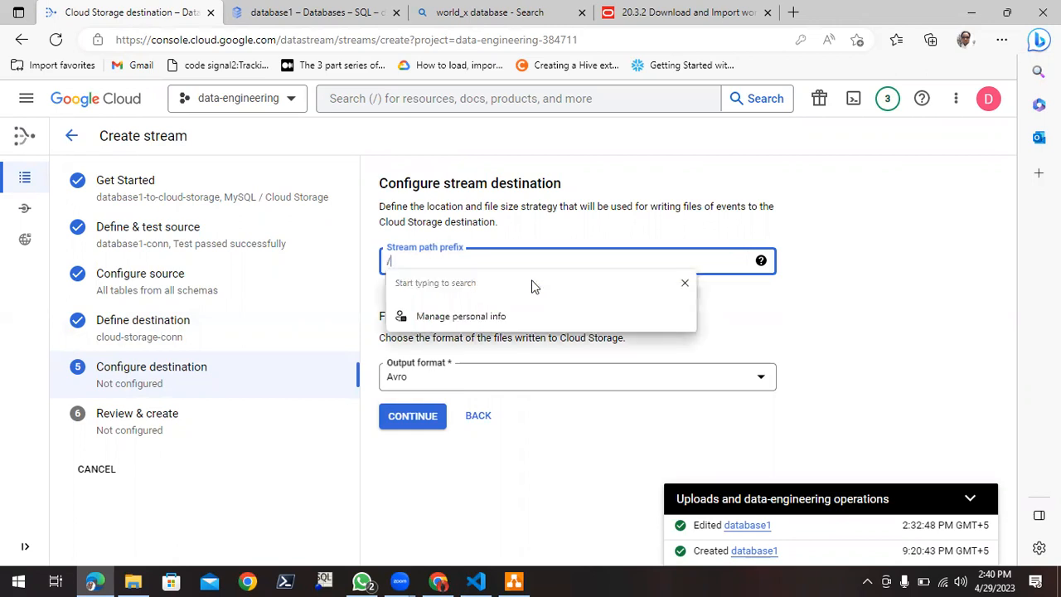
type("wor")
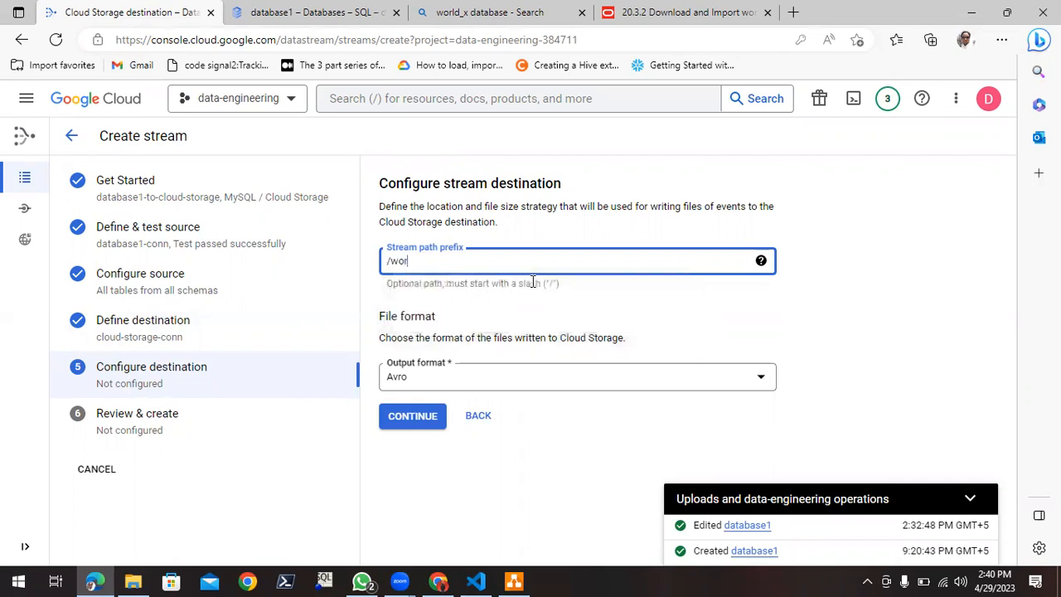
type("dl_x")
key("BackSpace")
key("BackSpace")
type("ld_x")
left_click(655, 305)
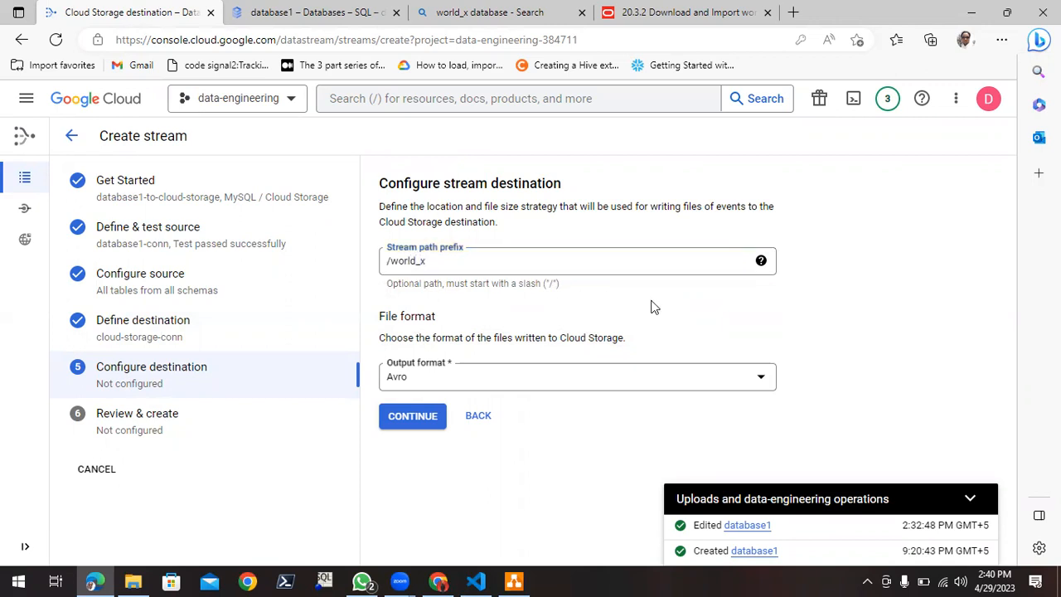
left_click(423, 380)
left_click(424, 387)
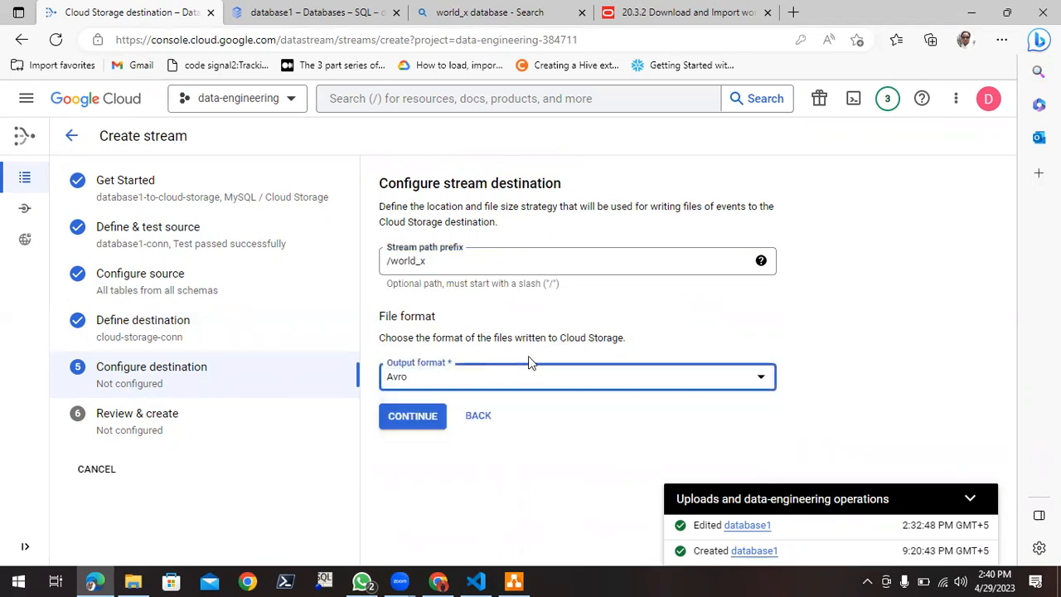
- Continue to the final review, check the stream, source and destination details, and run the stream validation
left_click(409, 421)
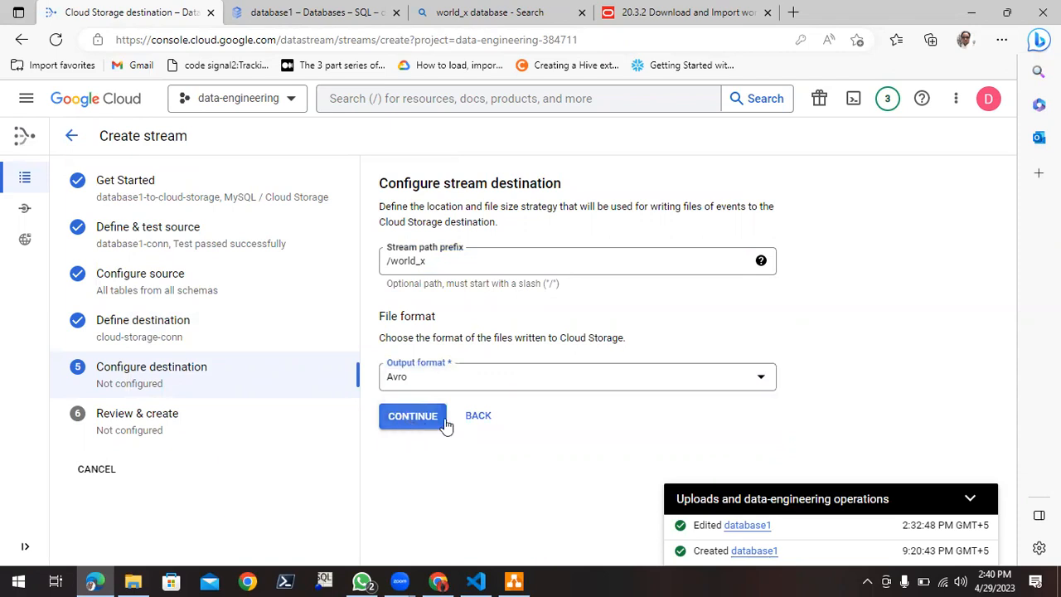
scroll(869, 339, "down", 4)
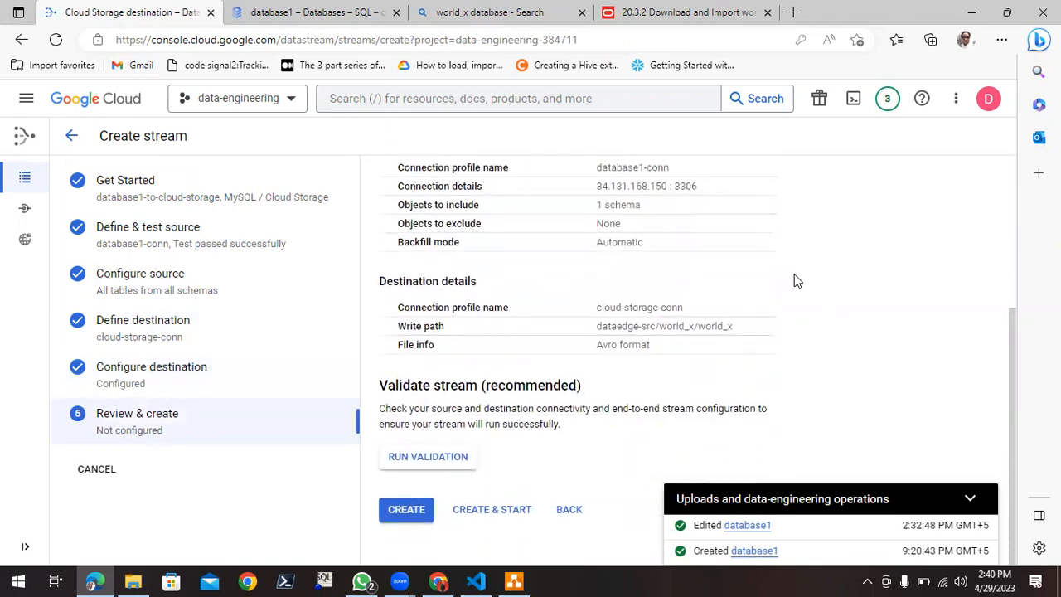
scroll(796, 279, "up", 4)
left_click_drag(601, 286, 714, 384)
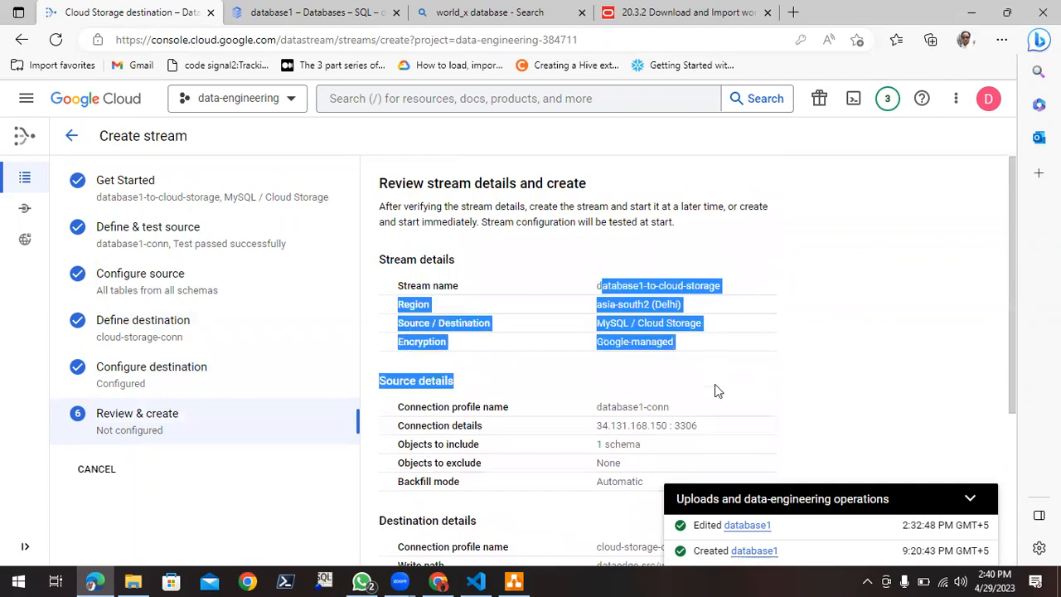
scroll(713, 390, "down", 3)
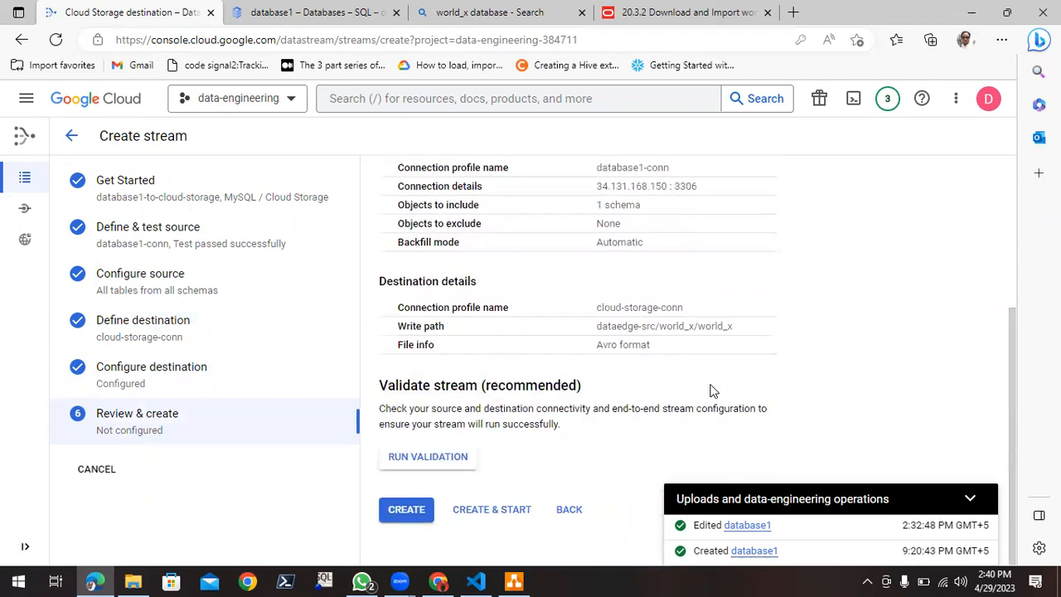
left_click(461, 469)
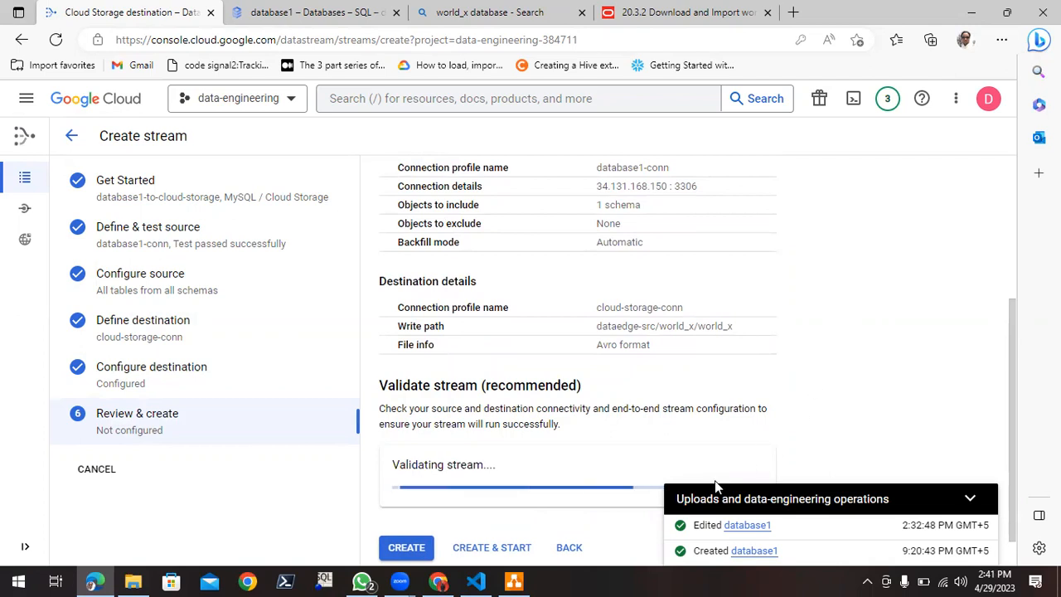
- Review the validation checks and create the database1-to-cloud-storage stream without starting it
scroll(832, 343, "down", 3)
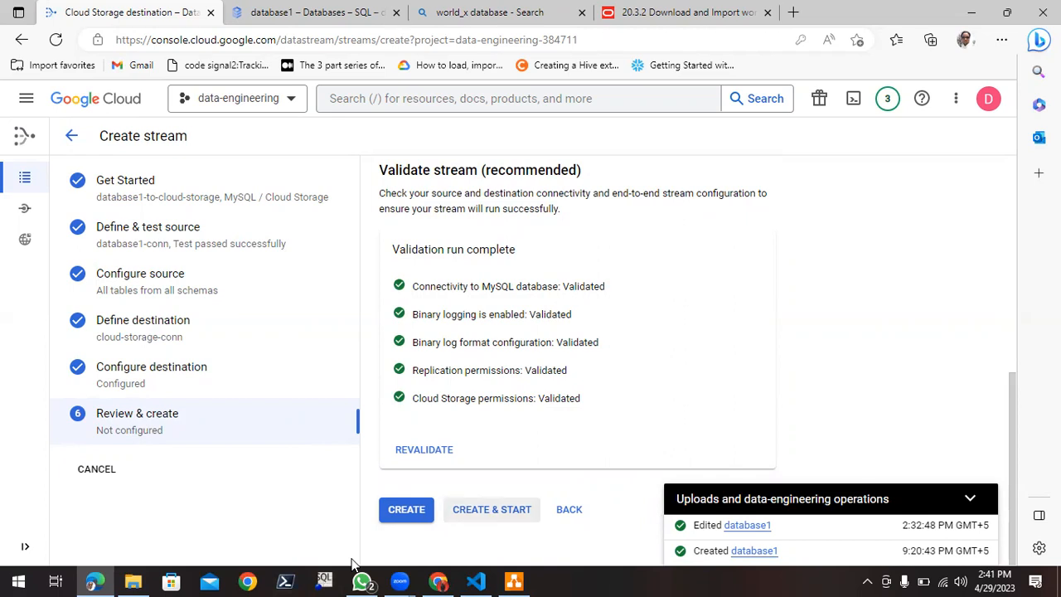
left_click(406, 510)
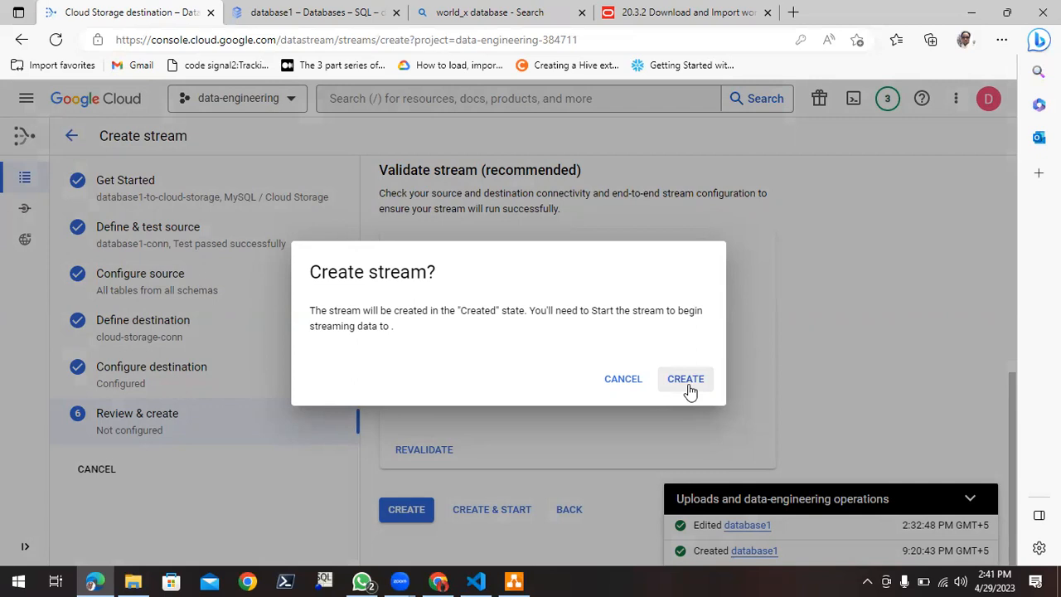
left_click(688, 386)
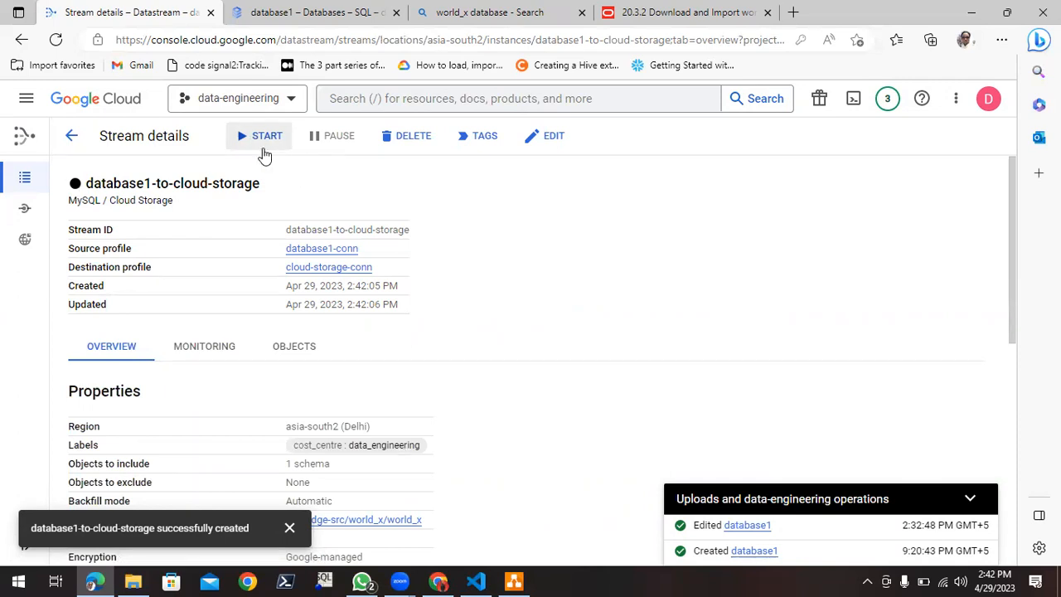
- Look over the new stream's properties and status overview, and return to the list of Datastream streams
scroll(498, 286, "down", 10)
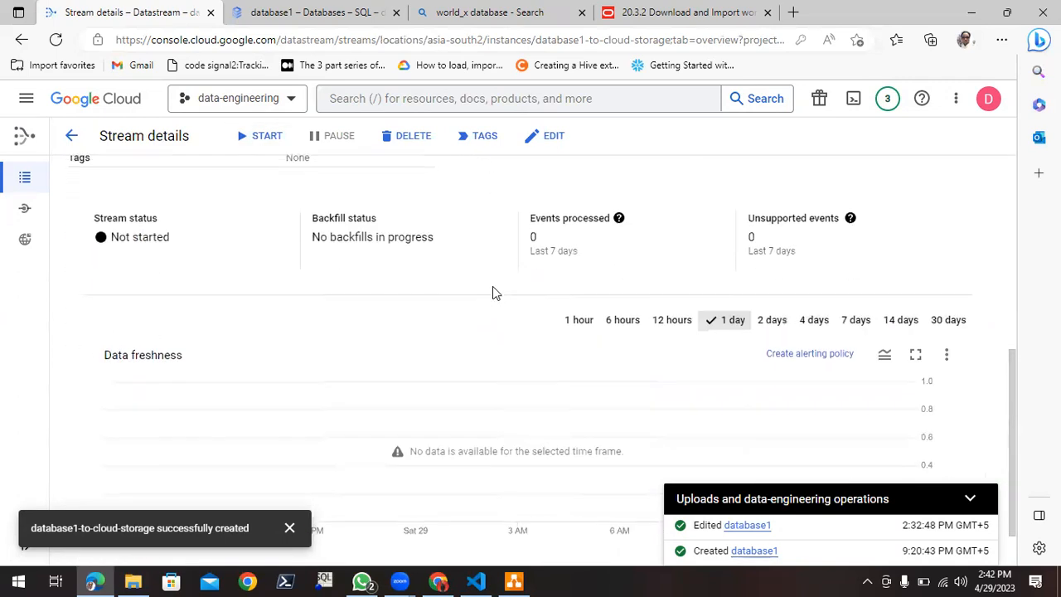
scroll(487, 299, "up", 10)
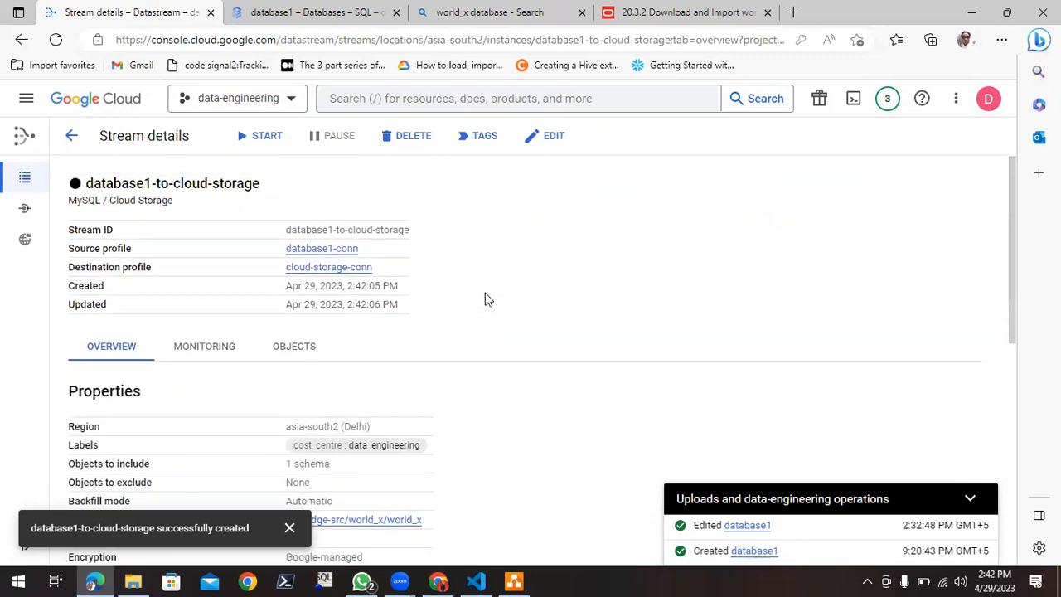
mouse_move(24, 176)
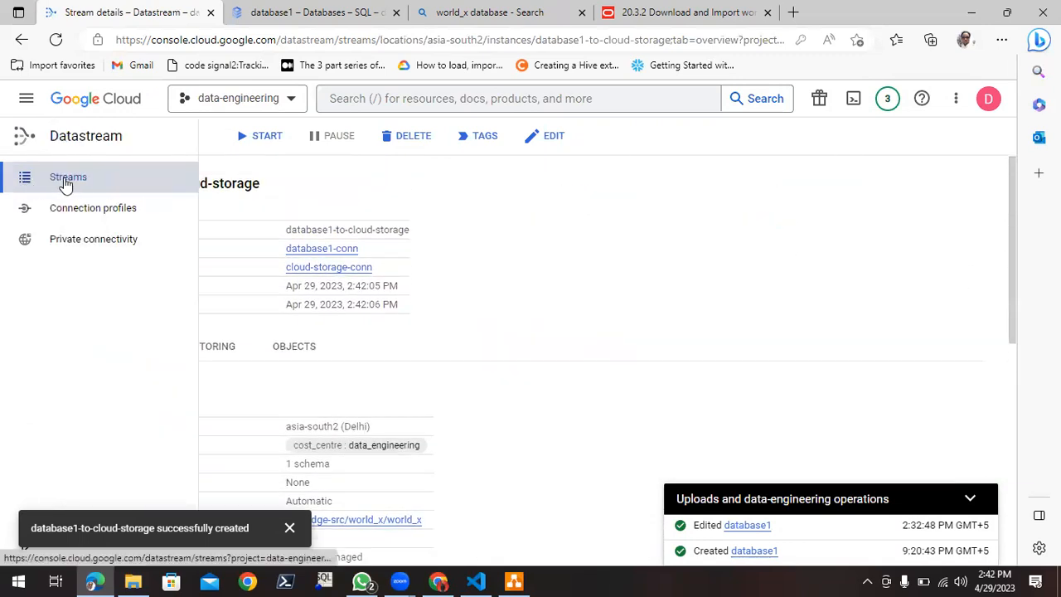
left_click(73, 178)
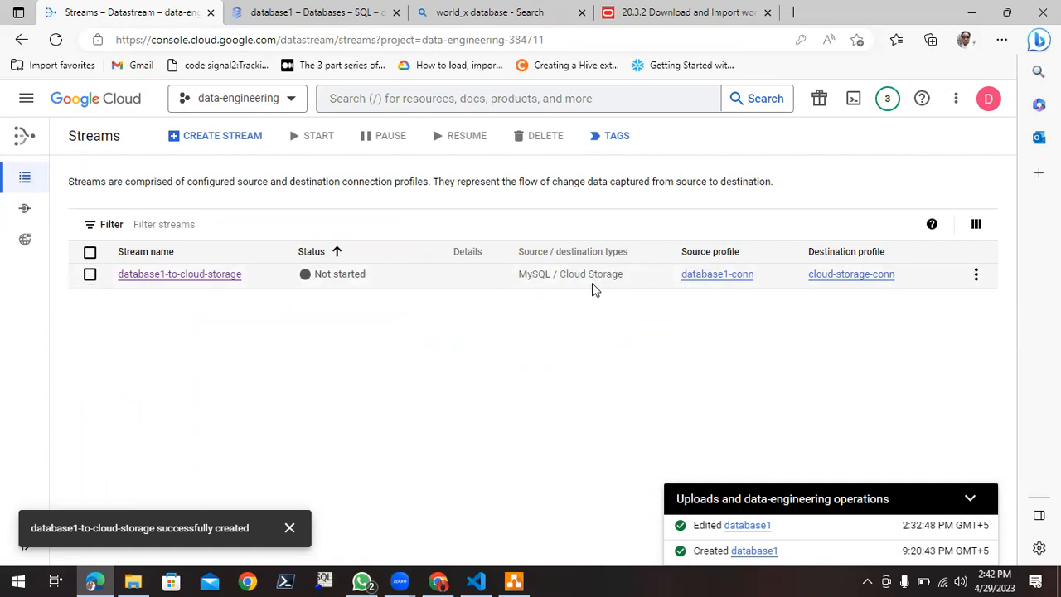
- Check the actions available for the database1-to-cloud-storage stream without choosing one, and collapse the uploads and operations notifications
left_click(976, 281)
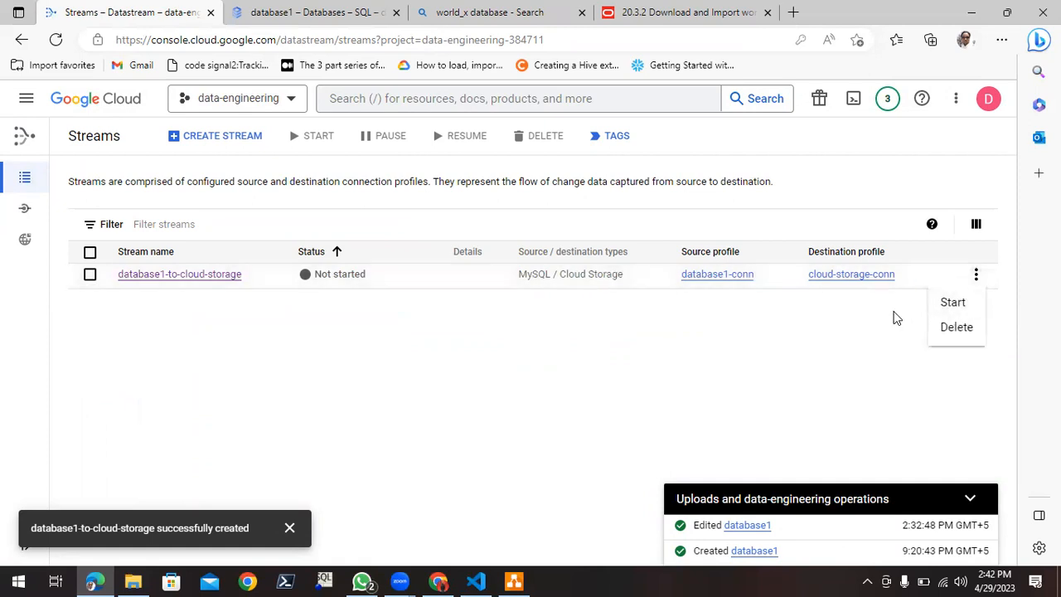
left_click(368, 325)
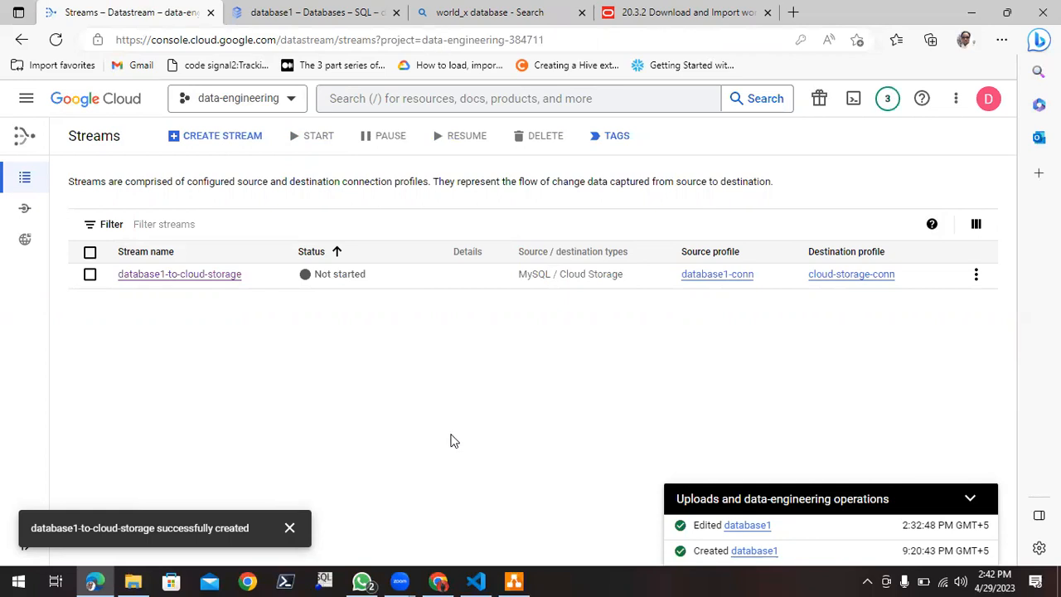
left_click(981, 492)
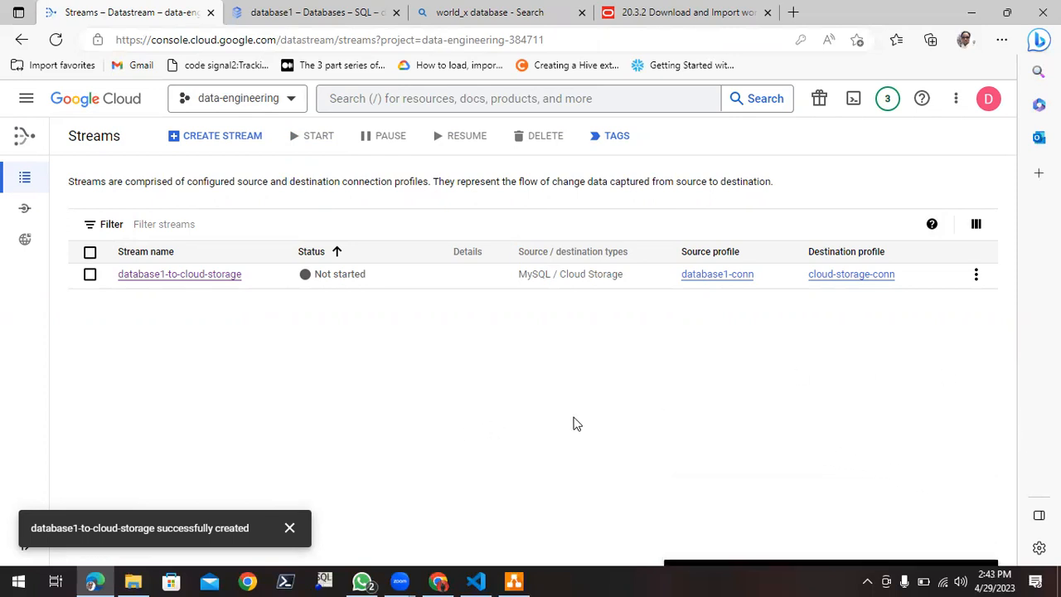